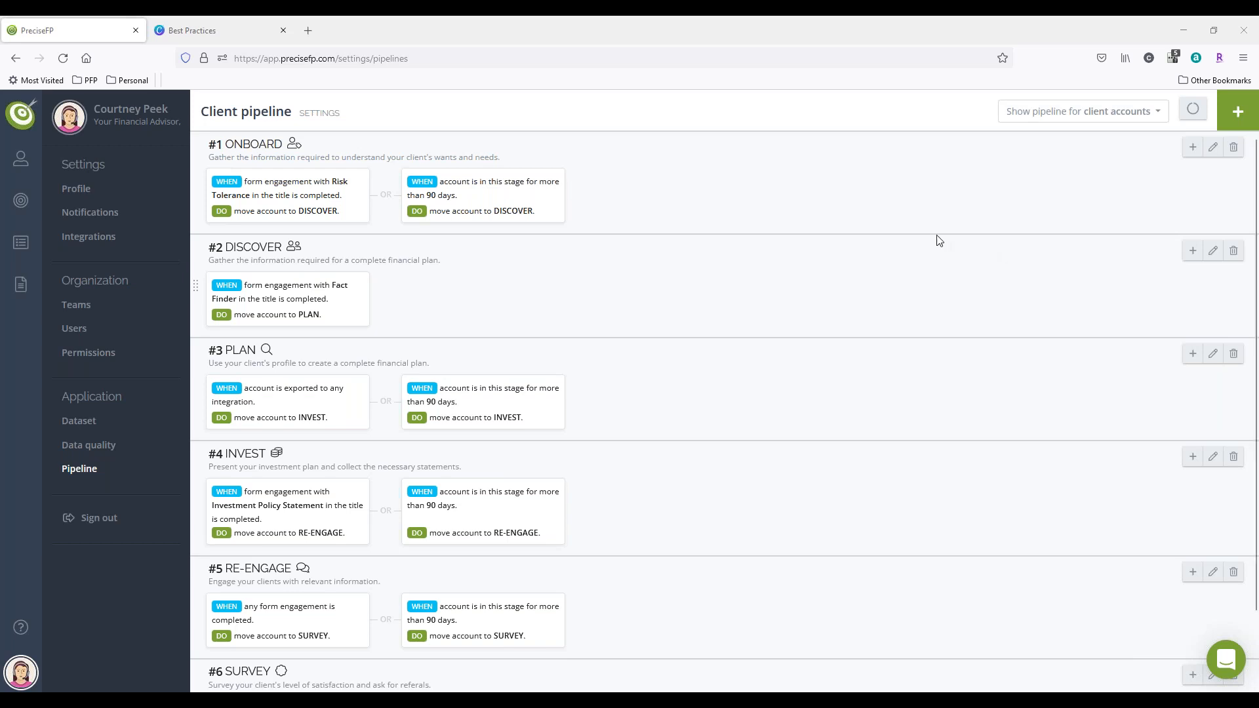
Step: Show the pipeline settings for prospect accounts instead of client accounts
double_click(231, 115)
left_click(231, 115)
left_click(1087, 113)
left_click(1089, 114)
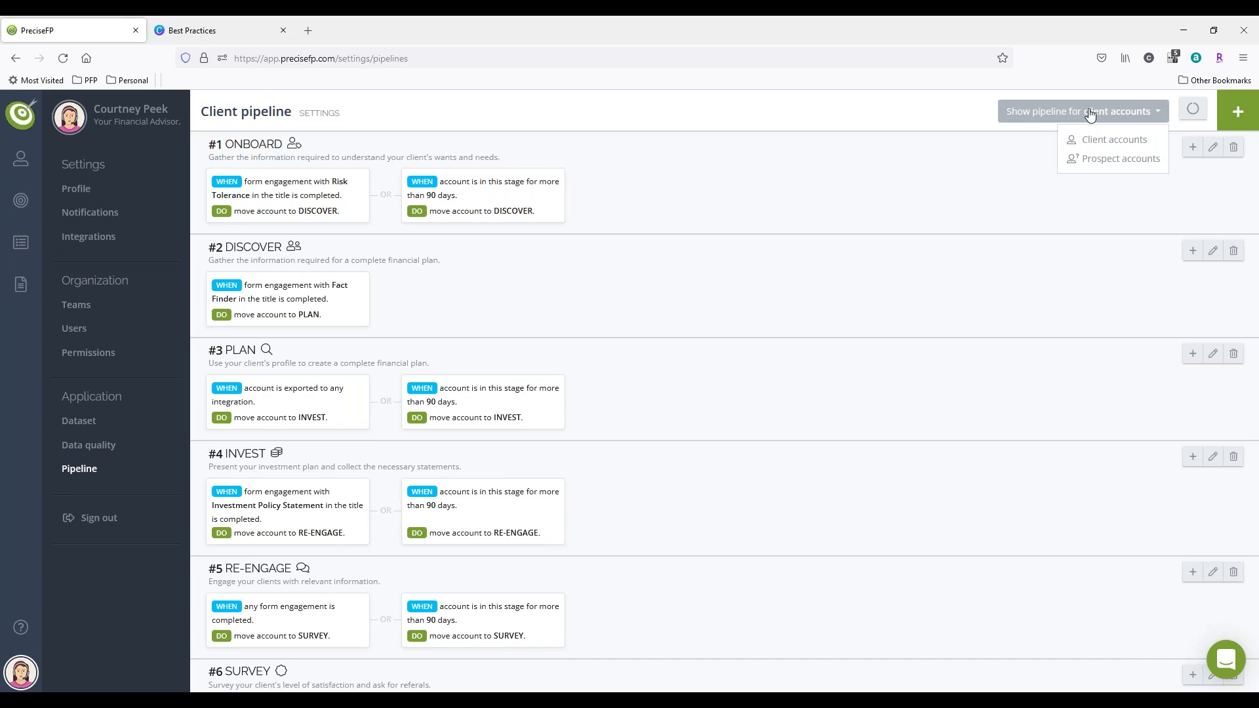
left_click(1125, 159)
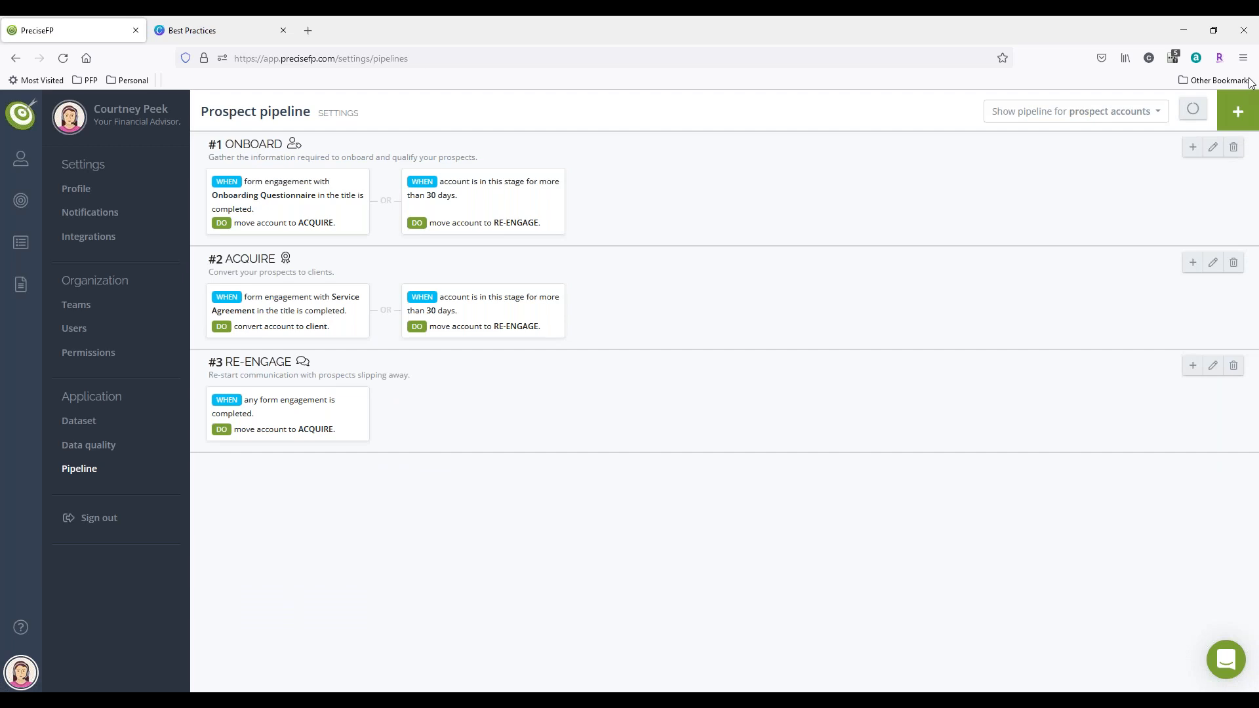
Step: Return to the client accounts pipeline and review its stages from ONBOARD through SURVEY
left_click(1040, 123)
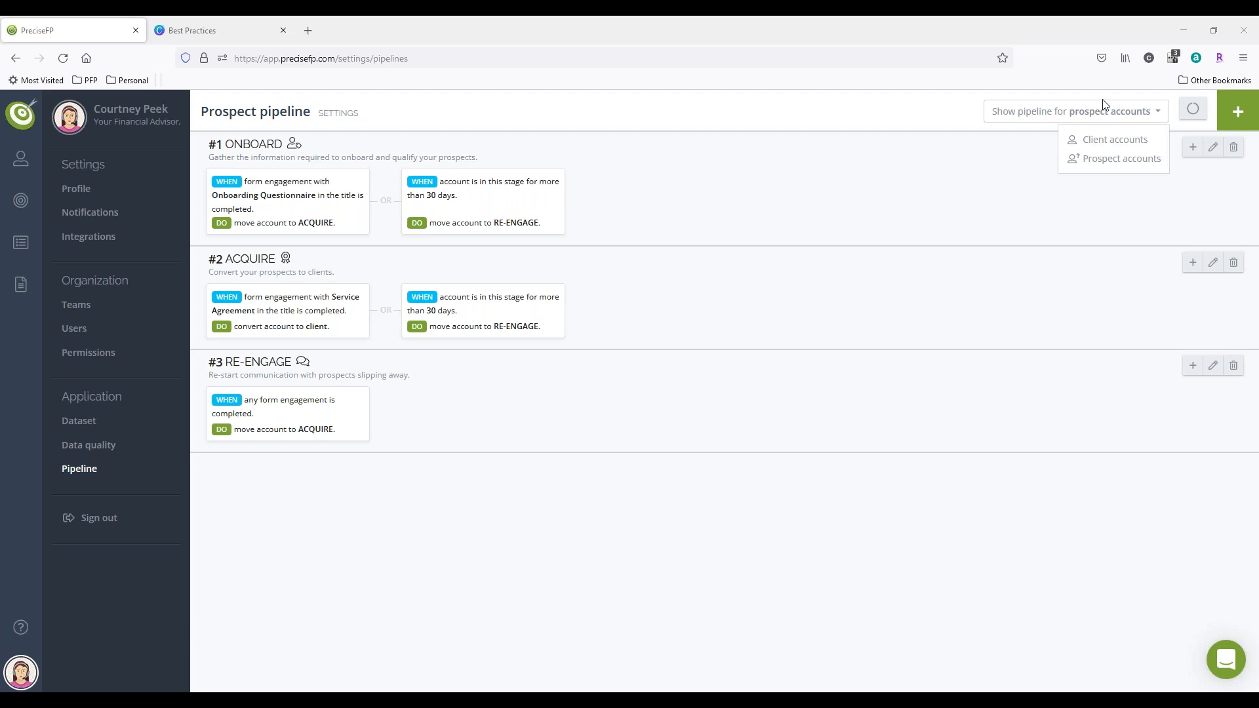
left_click(1096, 115)
left_click(1085, 116)
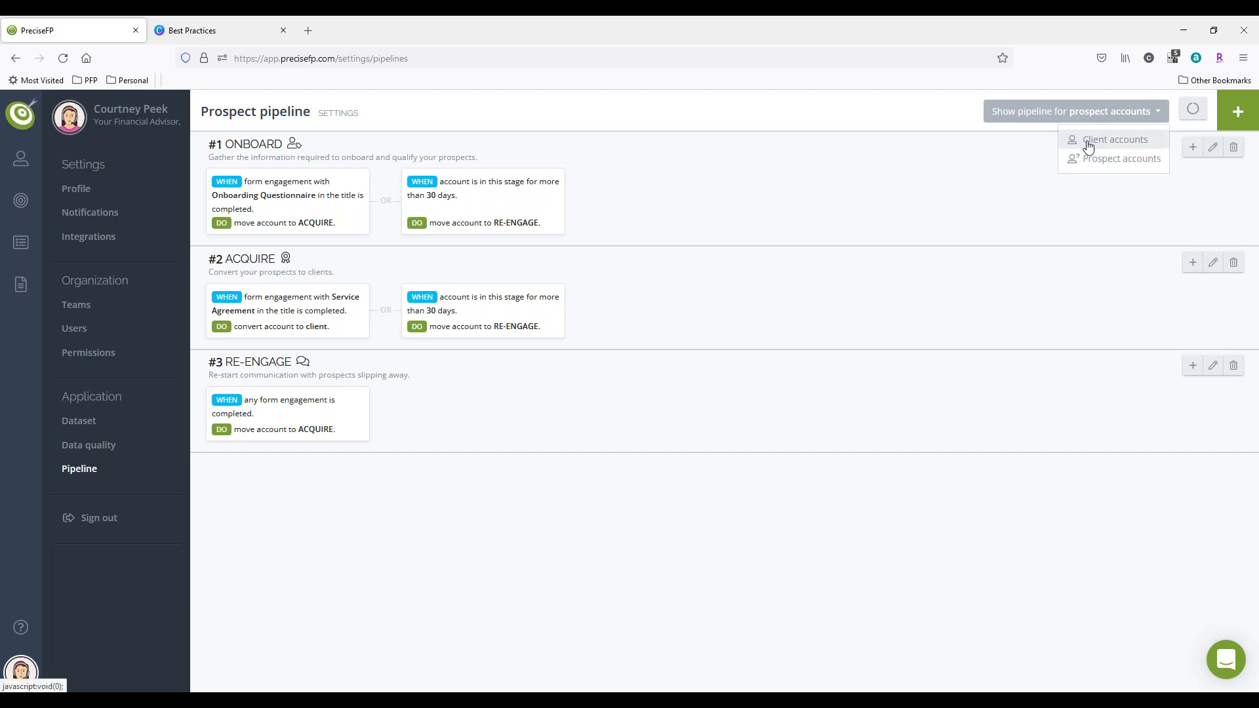
left_click(1089, 140)
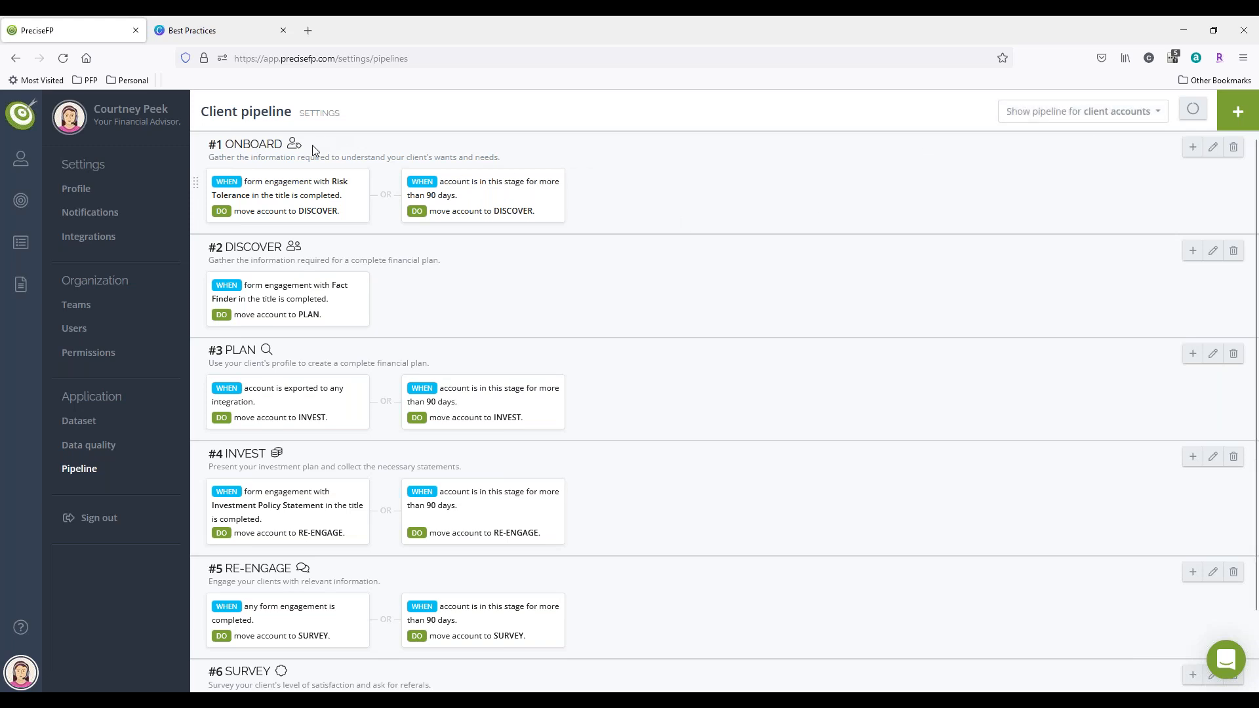
scroll(525, 413, "down", 1)
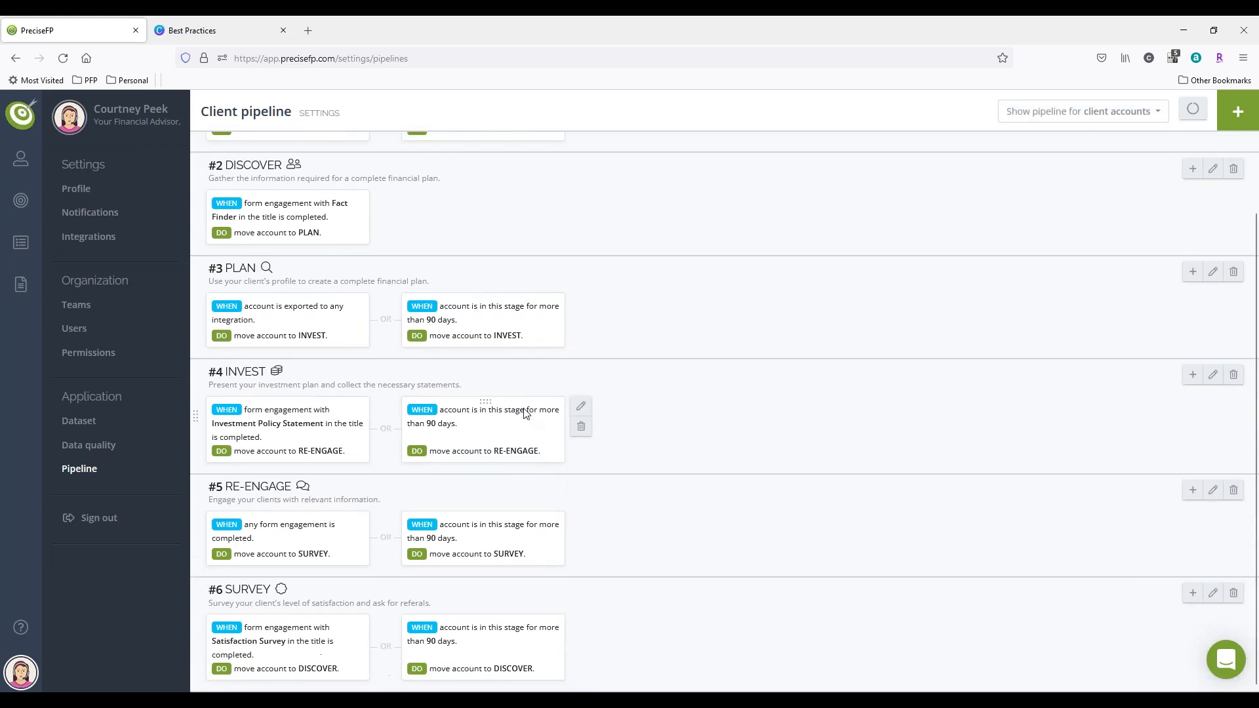
scroll(525, 413, "up", 1)
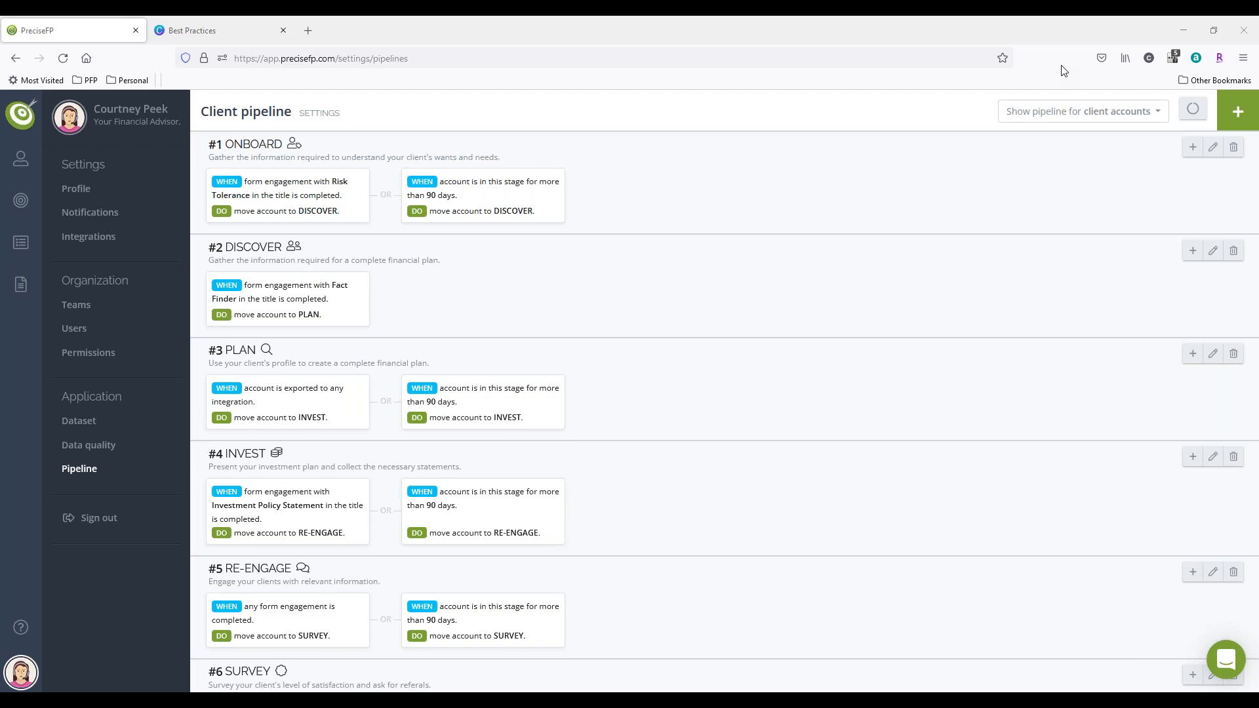
Step: View the prospect accounts pipeline for comparison and return to the client accounts pipeline
left_click(1051, 124)
left_click(1115, 157)
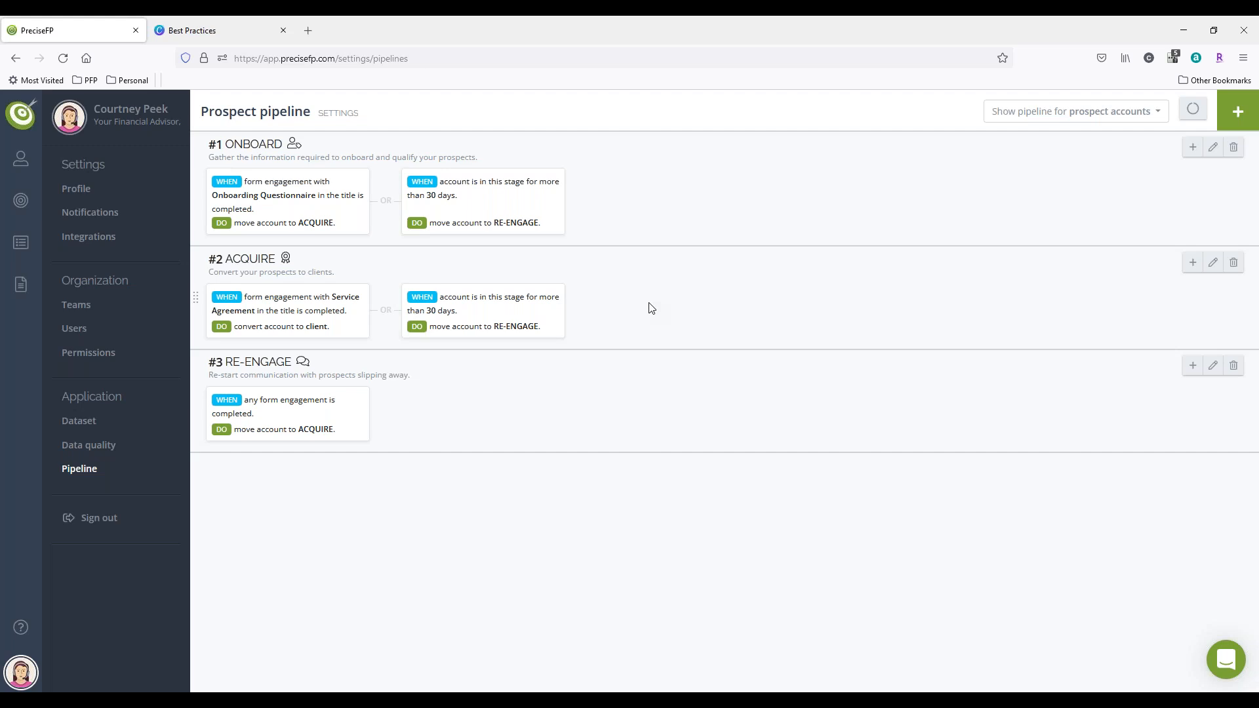
left_click(1104, 118)
left_click(1105, 141)
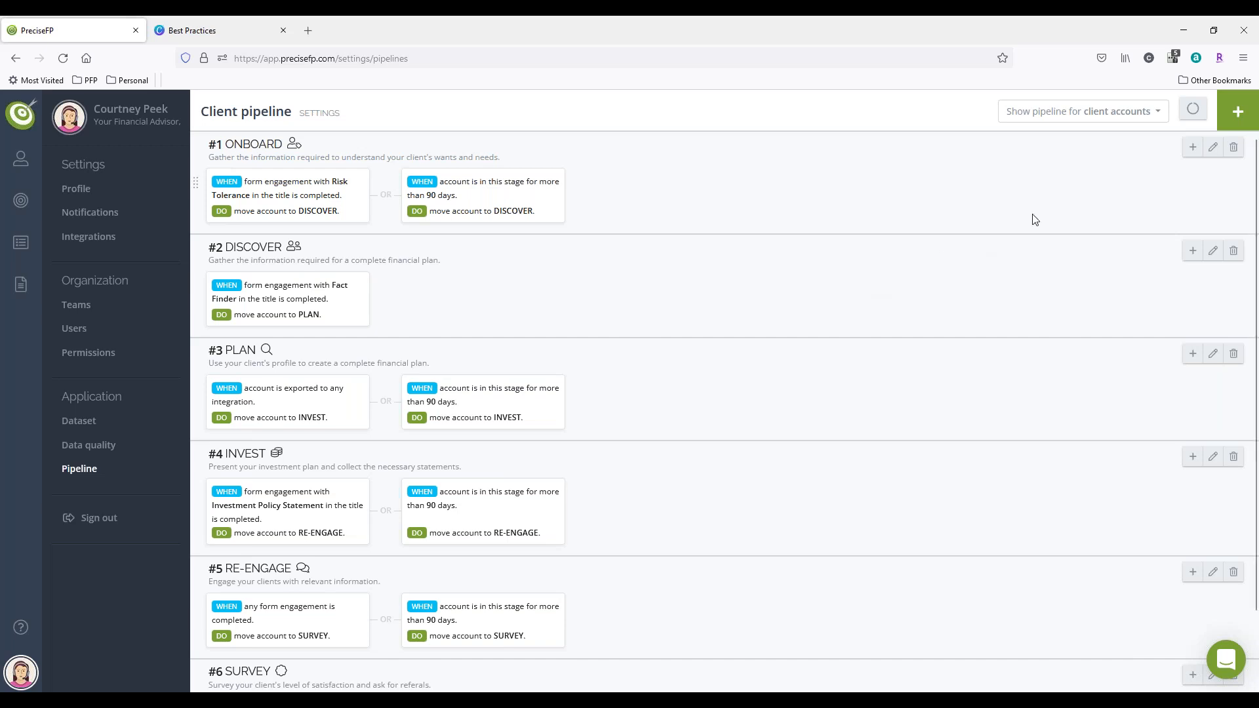
Step: In the prospect accounts pipeline, permanently remove the ONBOARD stage's flow that moves accounts to RE-ENGAGE after 30 days
left_click(1117, 115)
left_click(1116, 156)
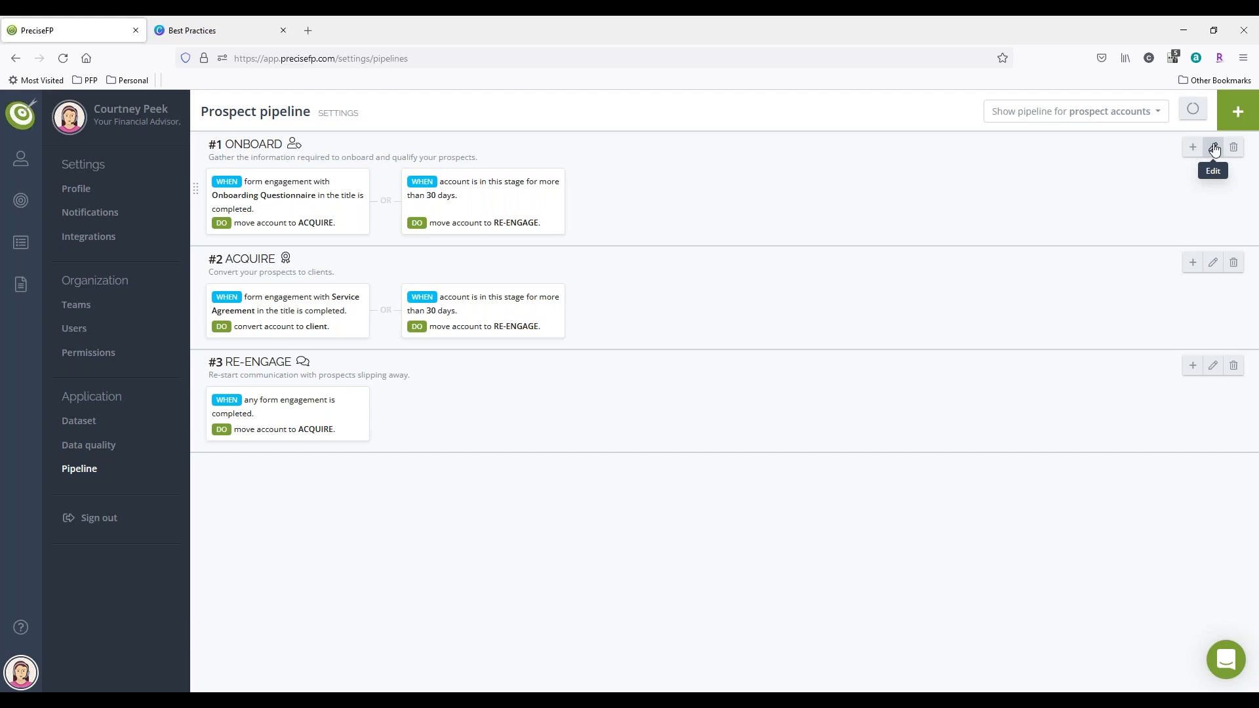
double_click(240, 150)
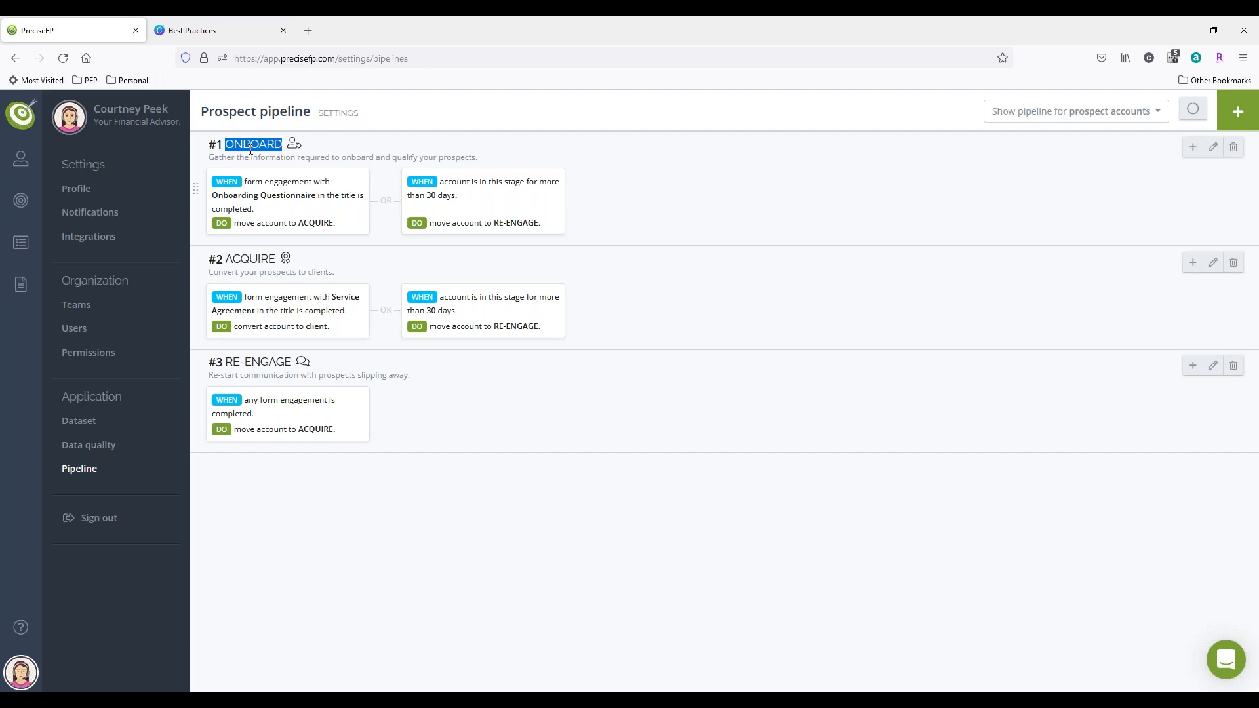
left_click(250, 150)
mouse_move(461, 241)
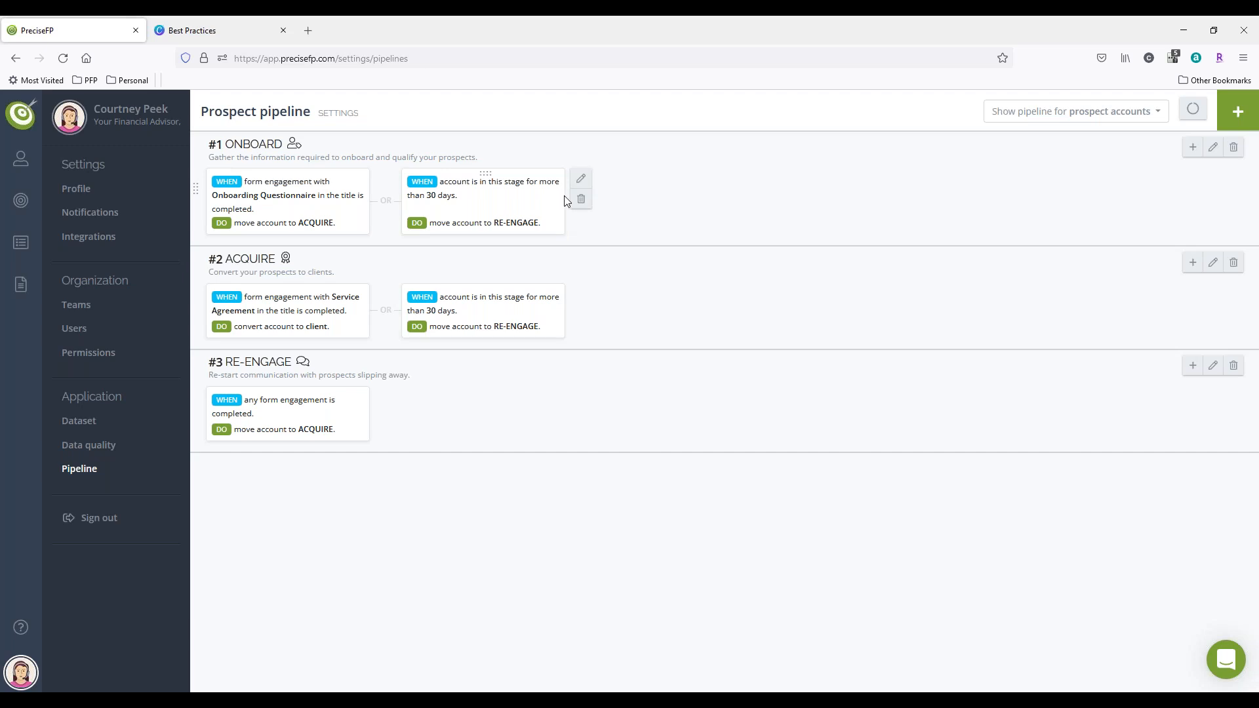
left_click(581, 200)
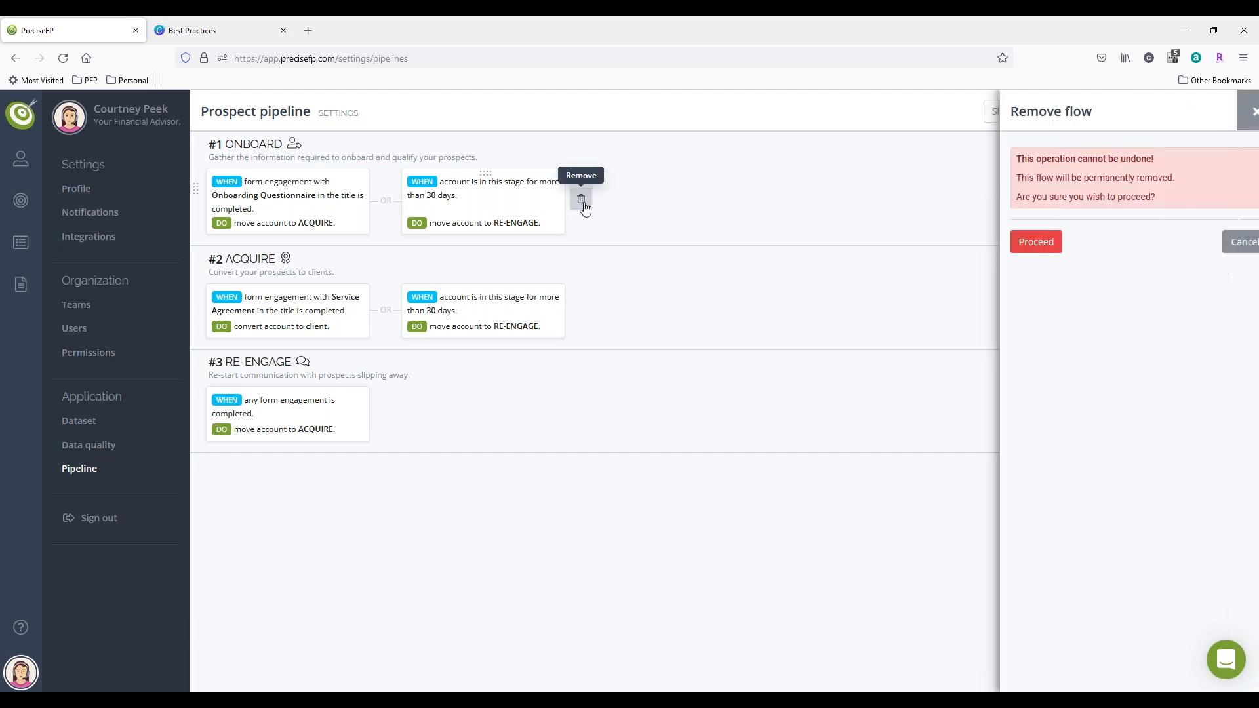
left_click(1026, 247)
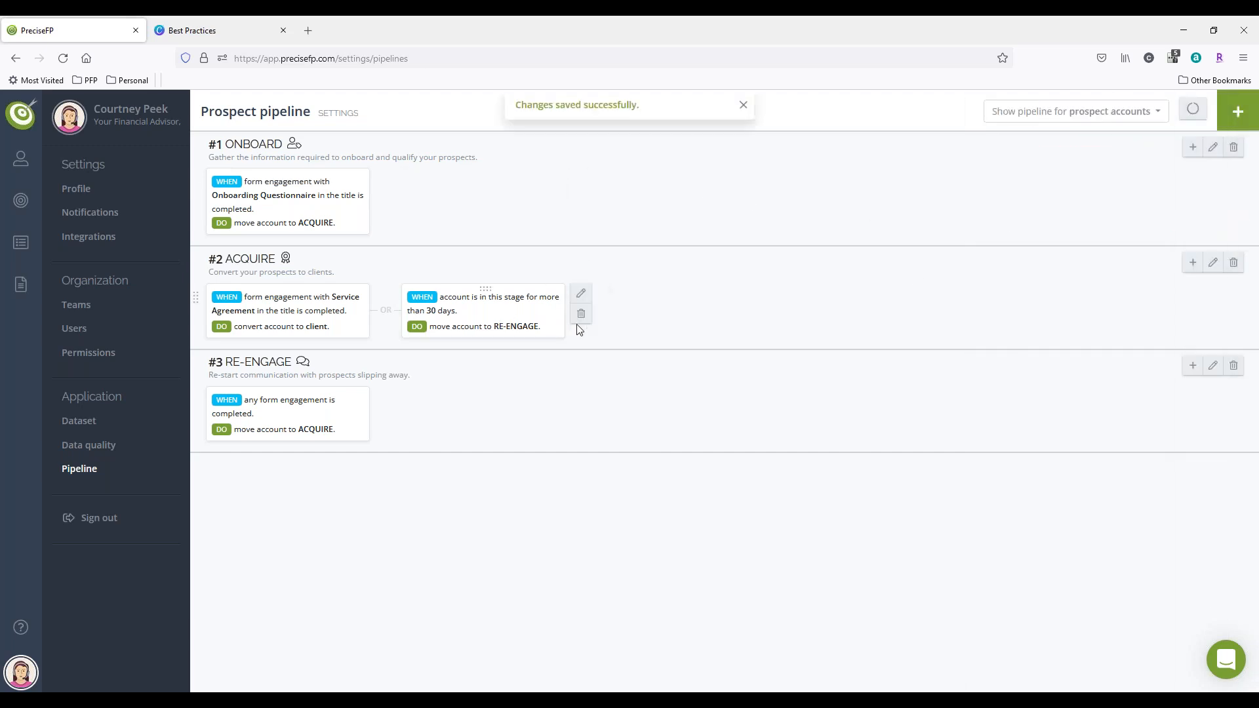
Step: Permanently remove both the 30-day flow and the Service Agreement flow from the ACQUIRE stage
left_click(582, 313)
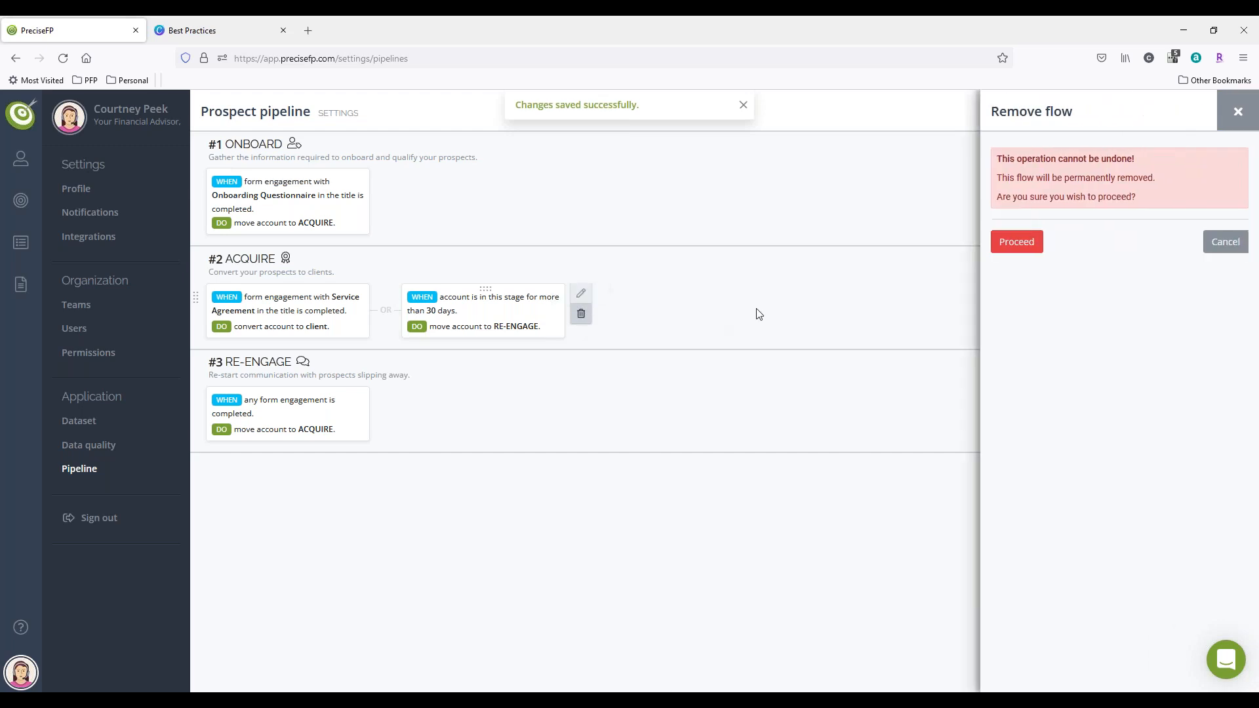
left_click(1013, 244)
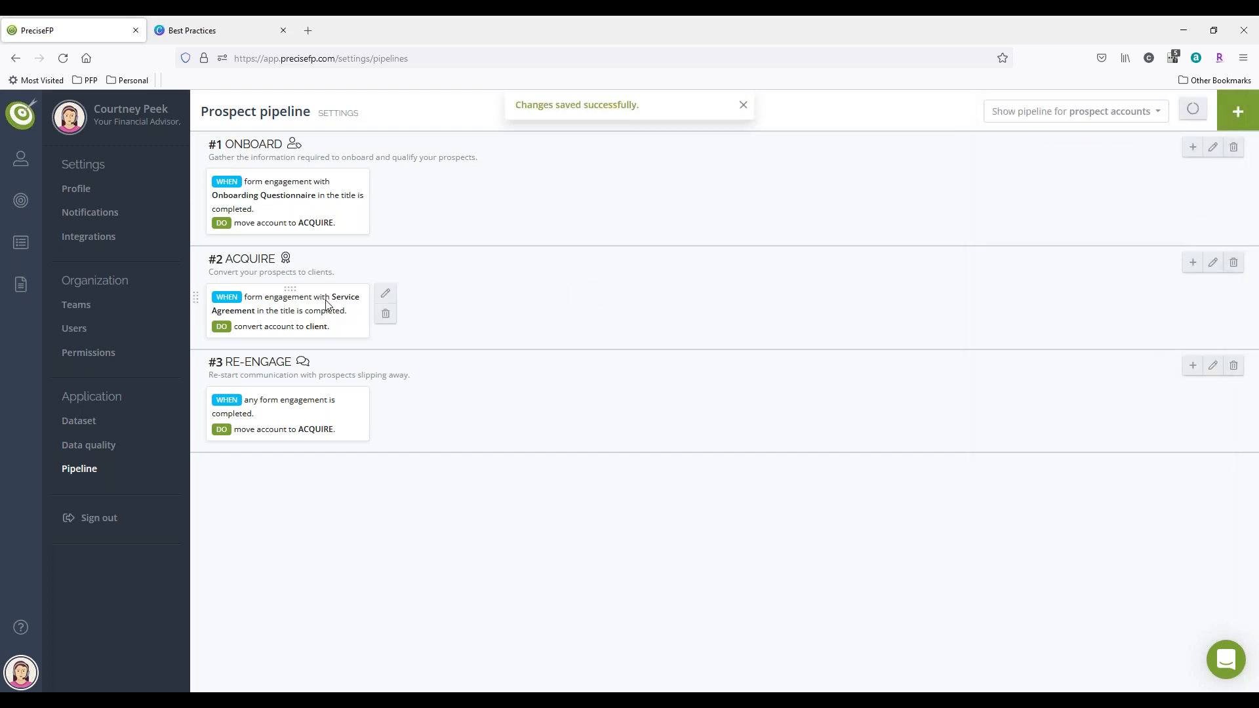
left_click(386, 313)
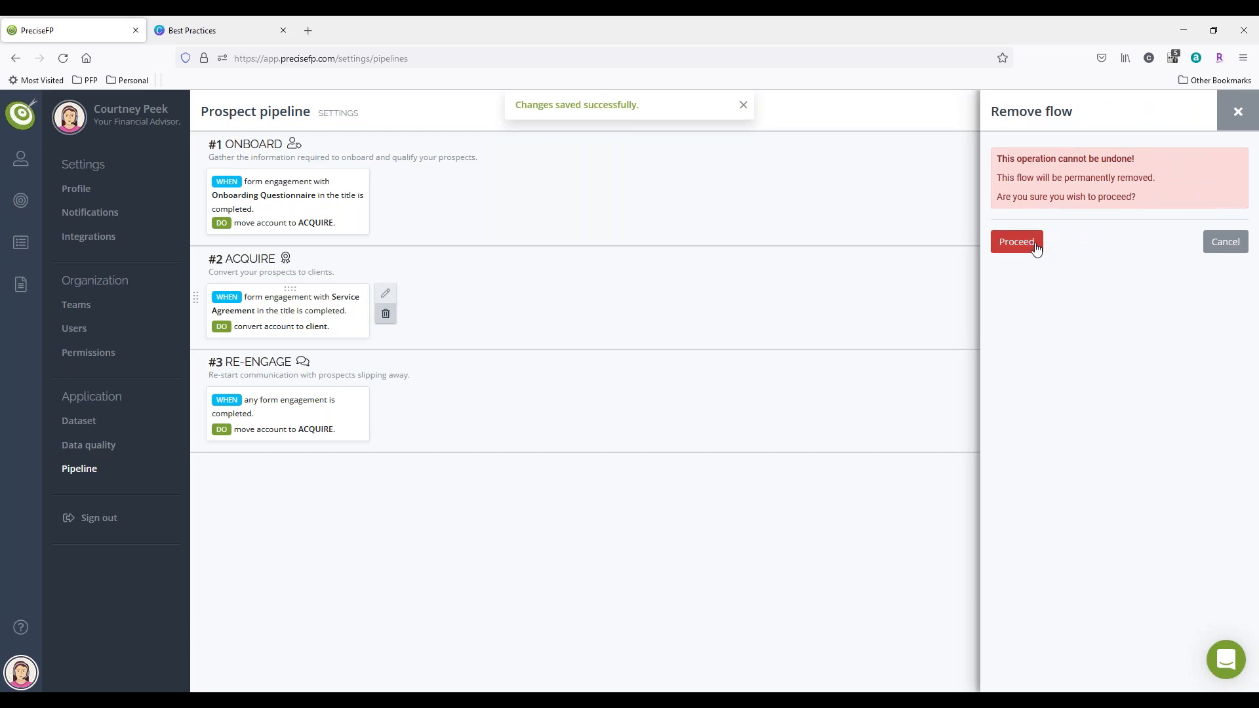
left_click(1031, 244)
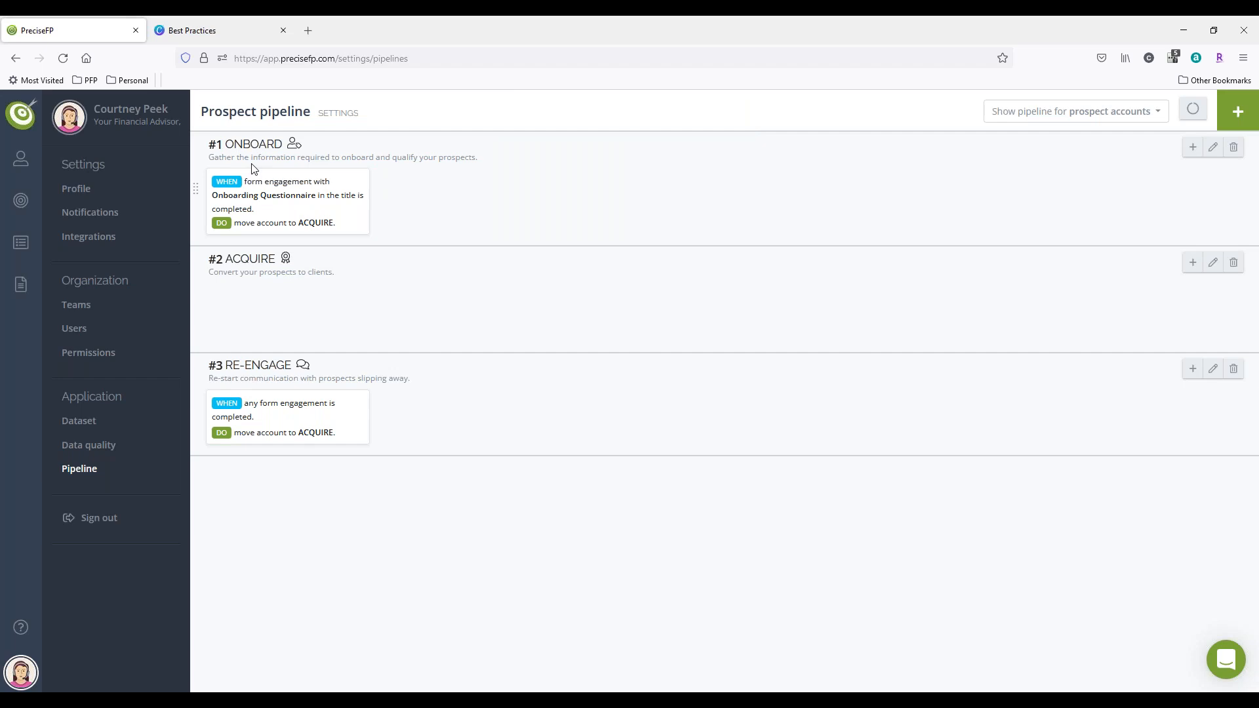
Step: Permanently remove the Onboarding Questionnaire flow from the prospect pipeline's ONBOARD stage
mouse_move(304, 225)
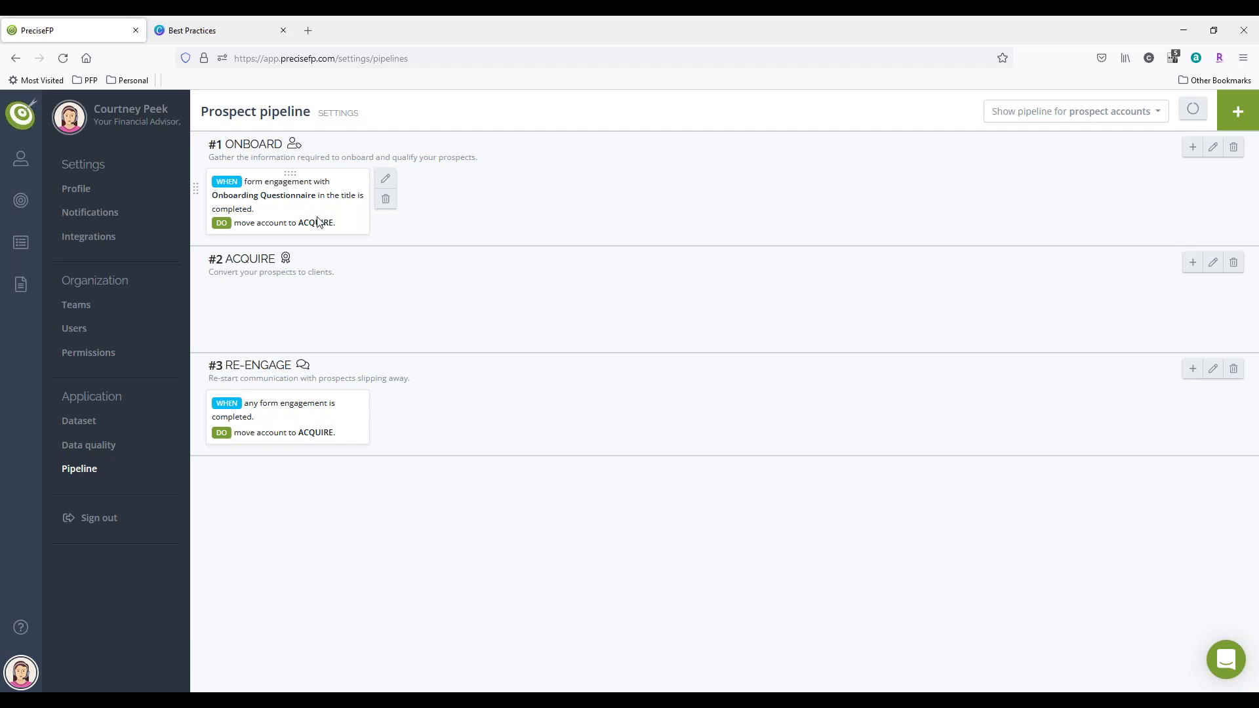
mouse_move(360, 203)
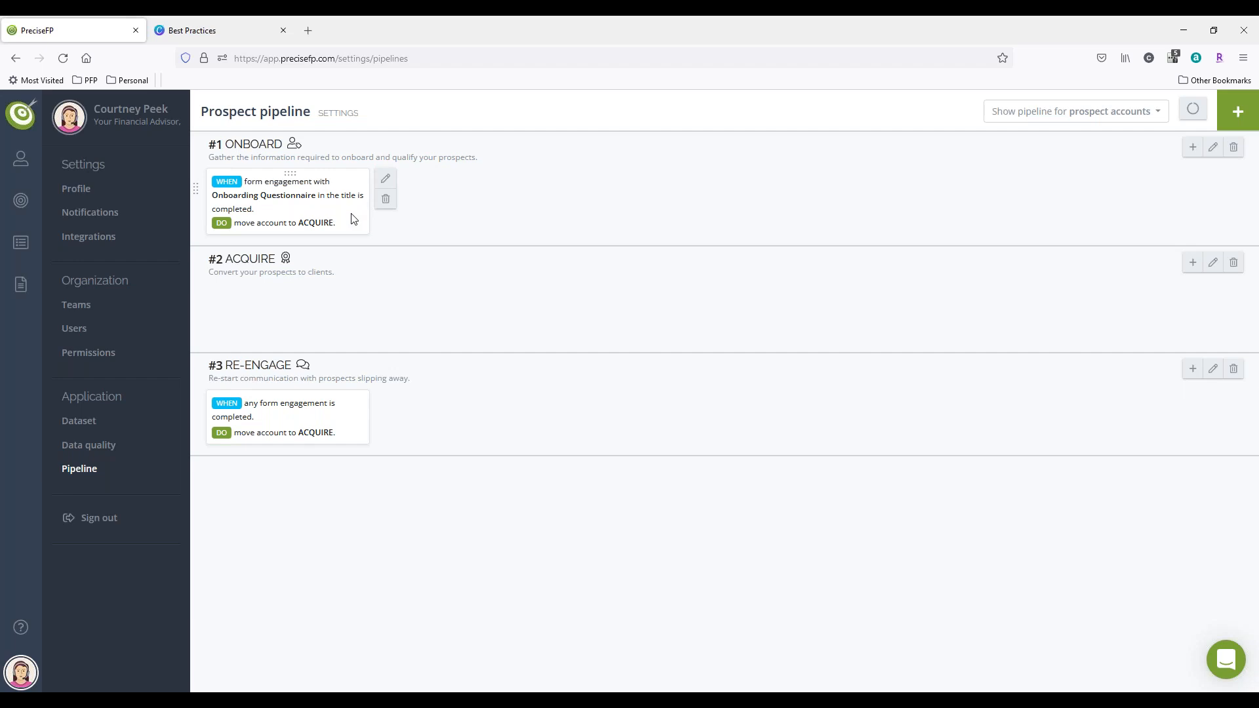
left_click(387, 201)
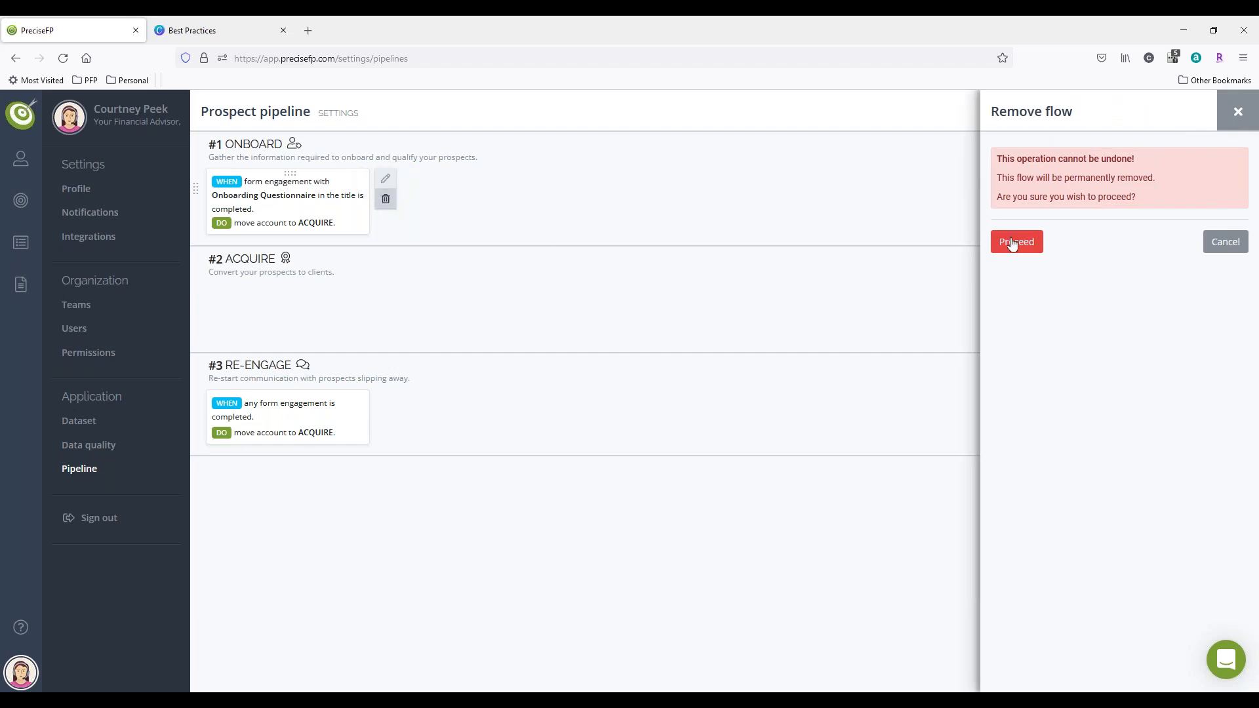
left_click(1022, 242)
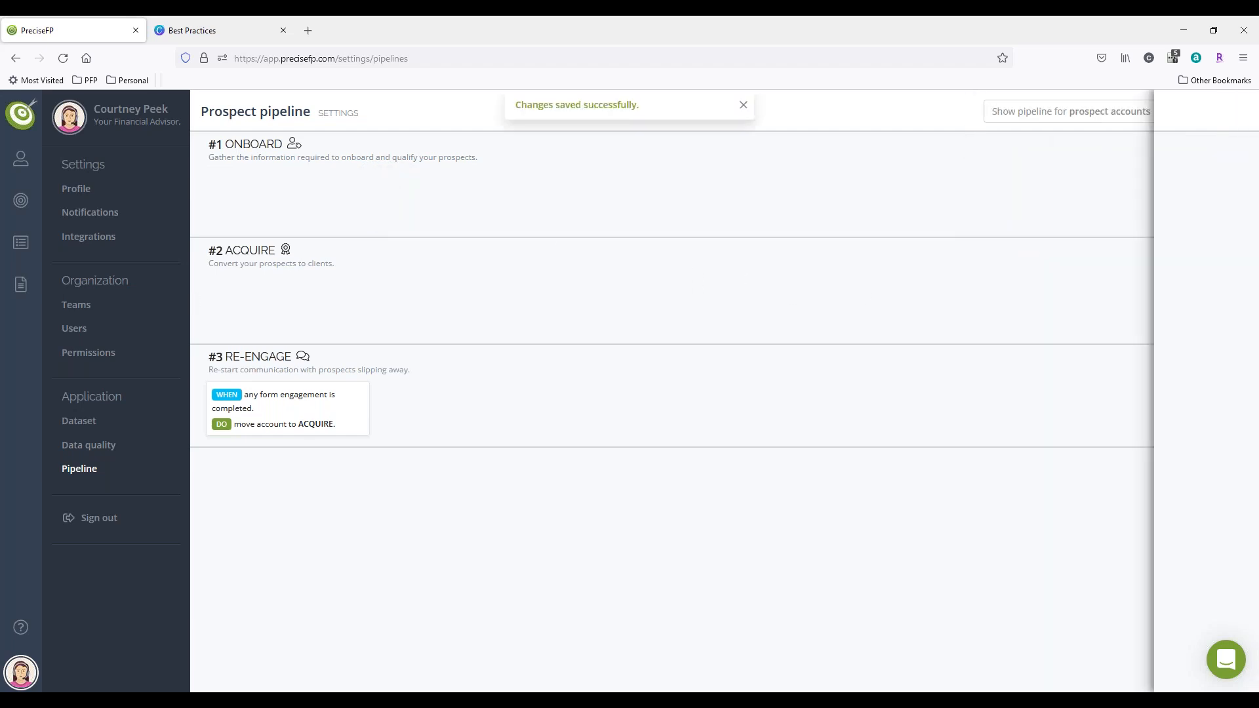
Step: Add a new ONBOARD flow triggered when a form engagement with "Onboarding Questionnaire" in its title is completed
left_click(1193, 147)
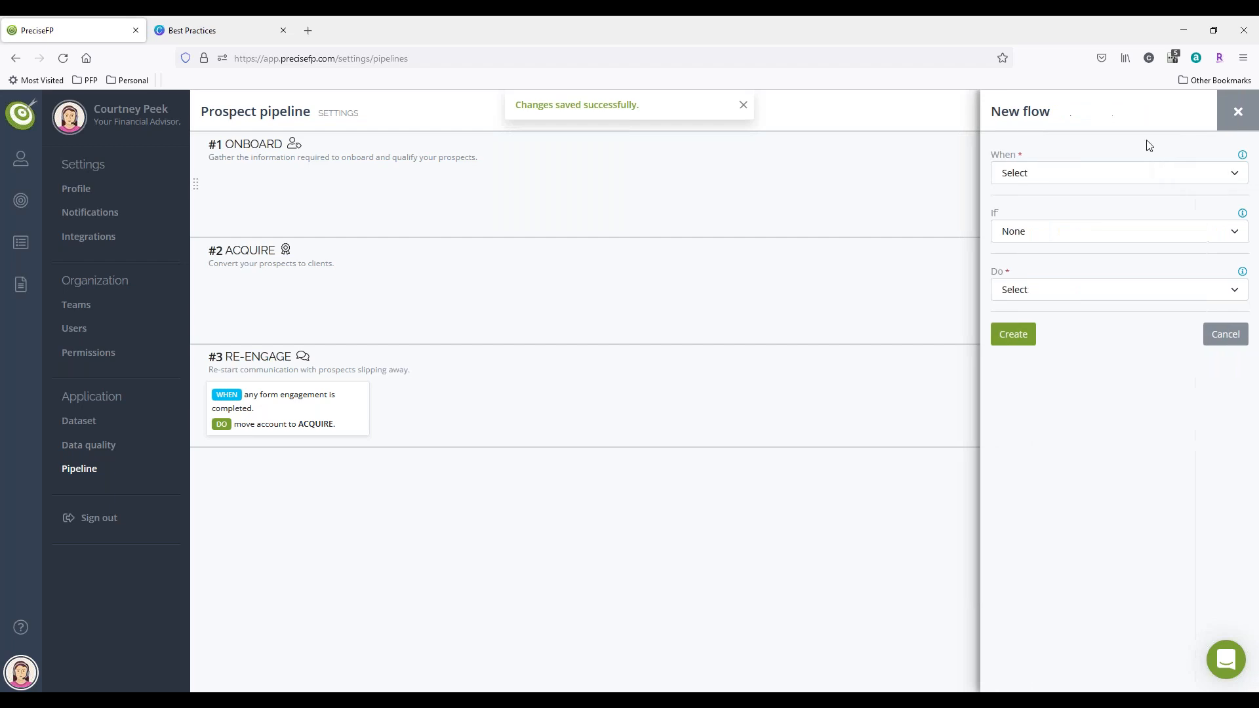
left_click(1073, 176)
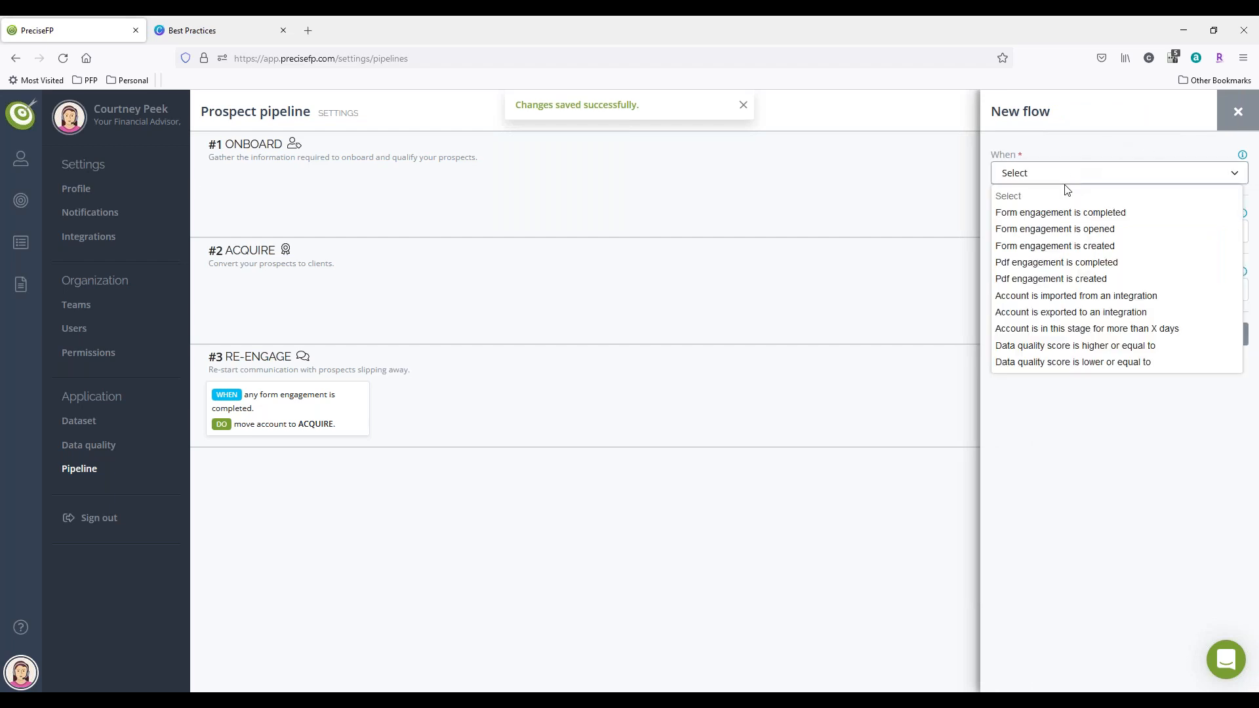
left_click(1060, 214)
left_click(1056, 220)
type("Onb")
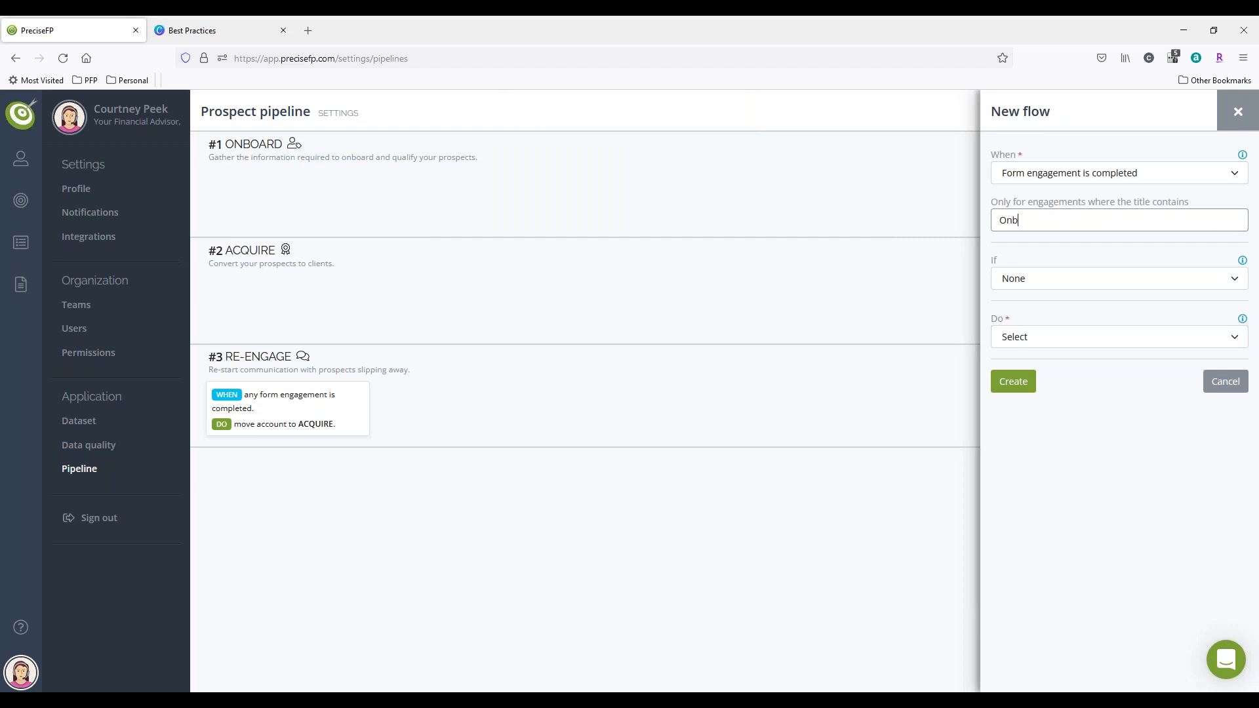
type("oarding Questionnaire")
Step: Set the flow's action to engage the contact with the Household Structure form template, and create the flow
left_click(1035, 348)
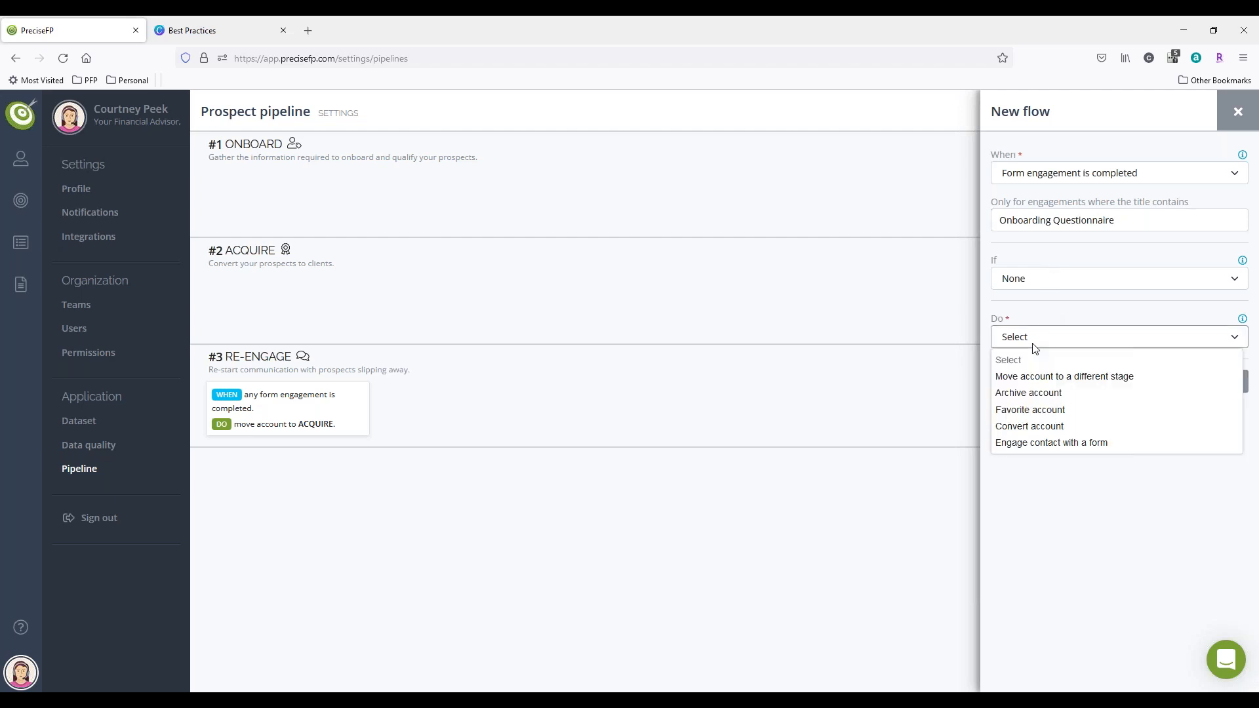
left_click(1044, 446)
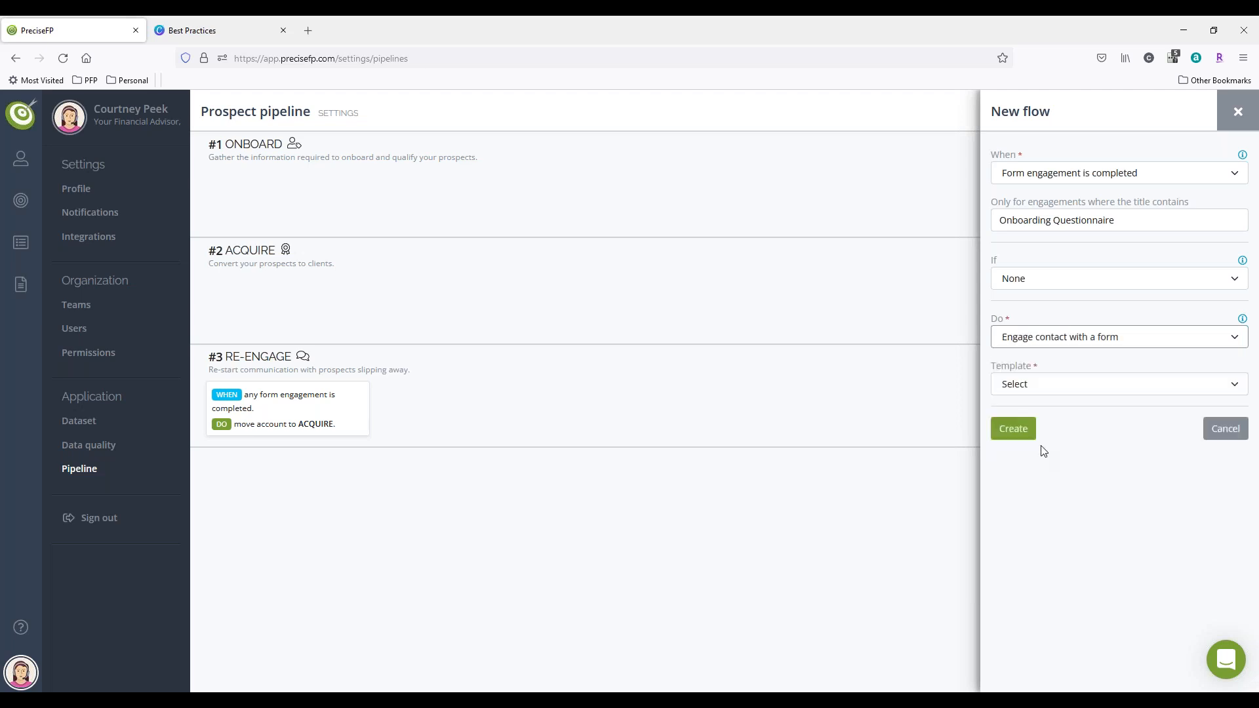
left_click(1059, 385)
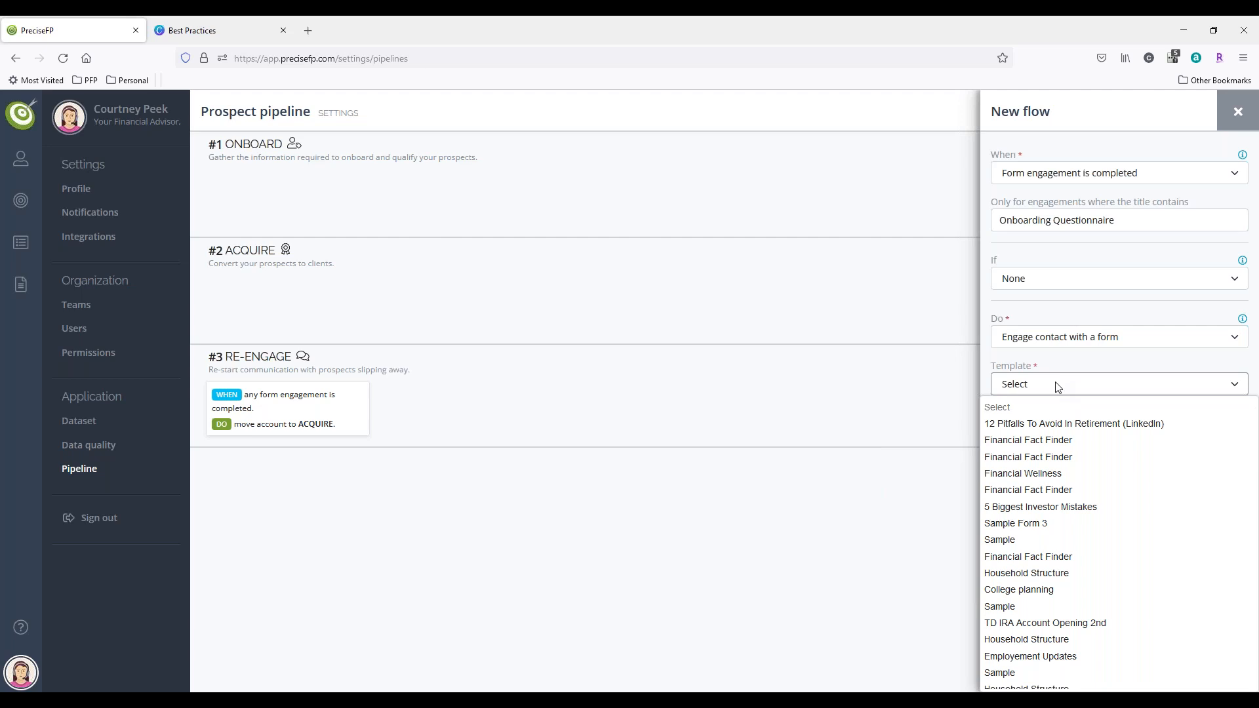
left_click(1030, 573)
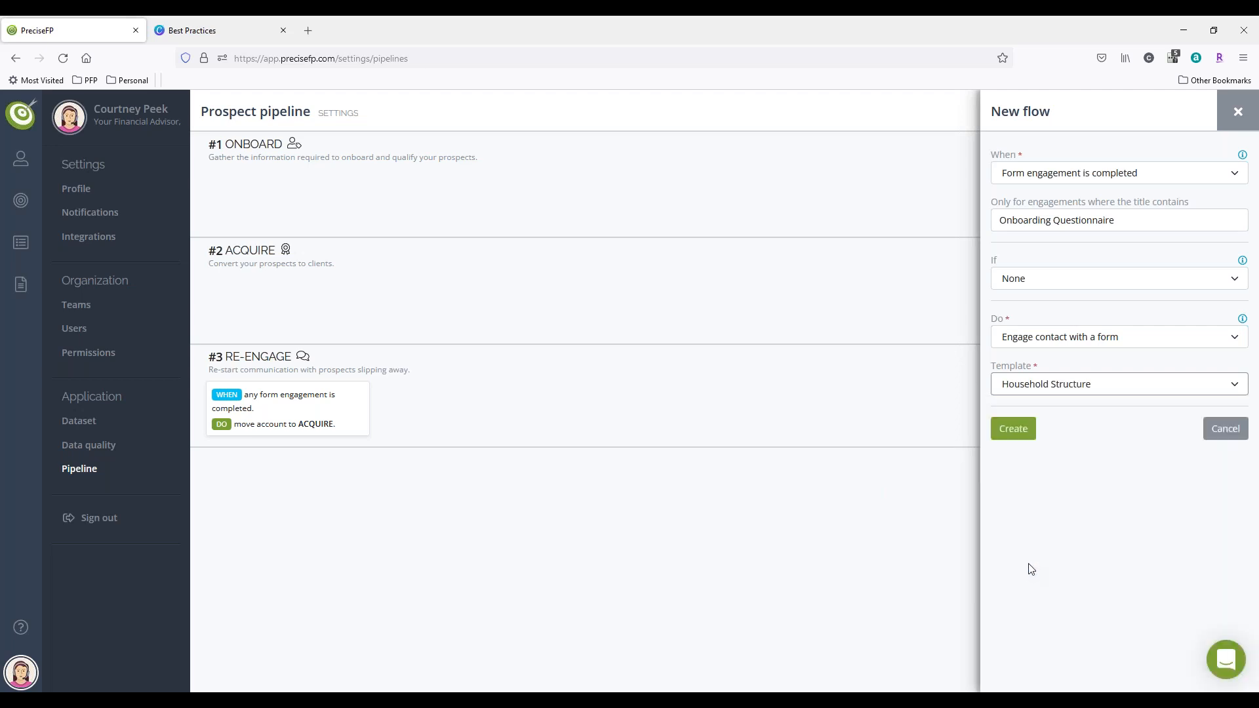
left_click(1027, 430)
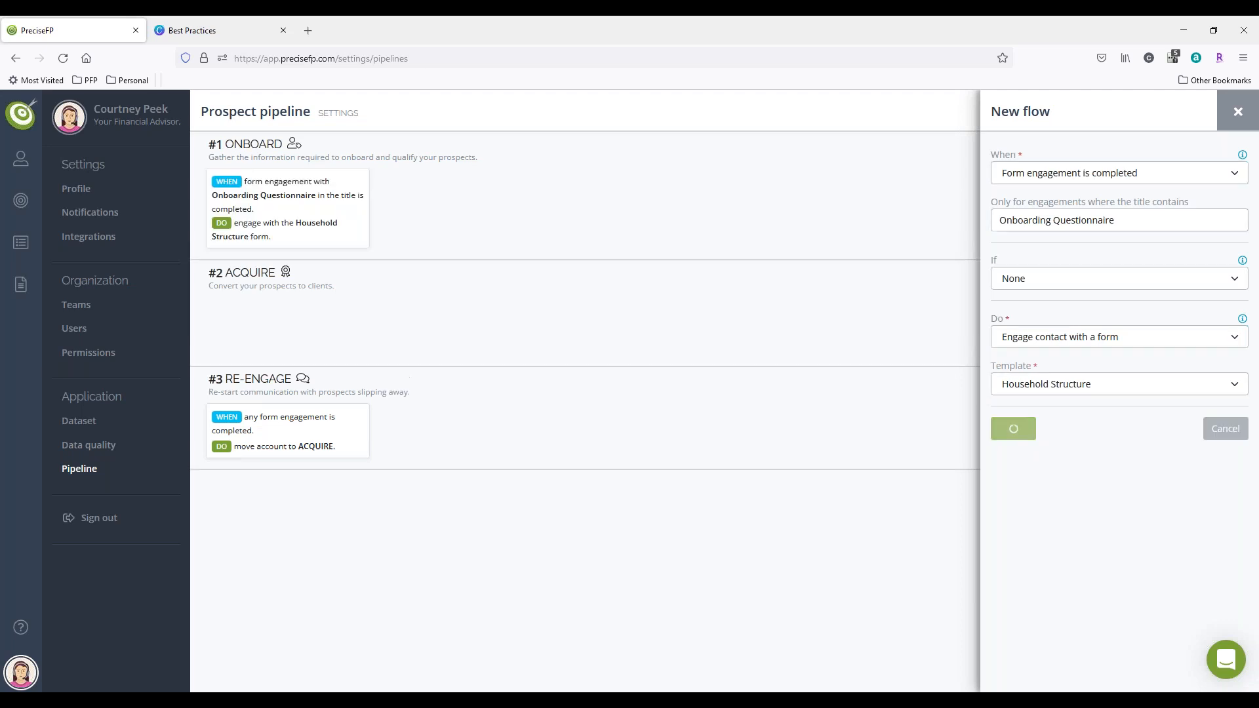
Step: Add another ONBOARD flow triggered when a form engagement with "Household Structure" in its title is completed
mouse_move(263, 230)
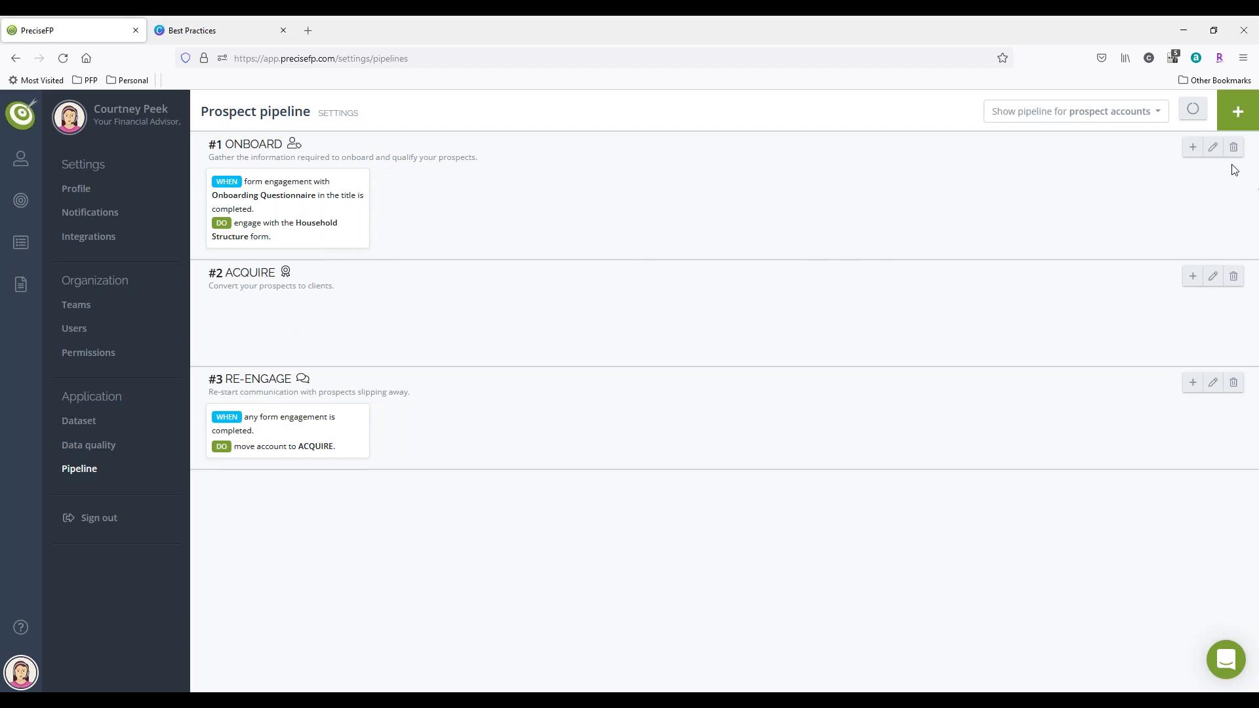
left_click(1192, 148)
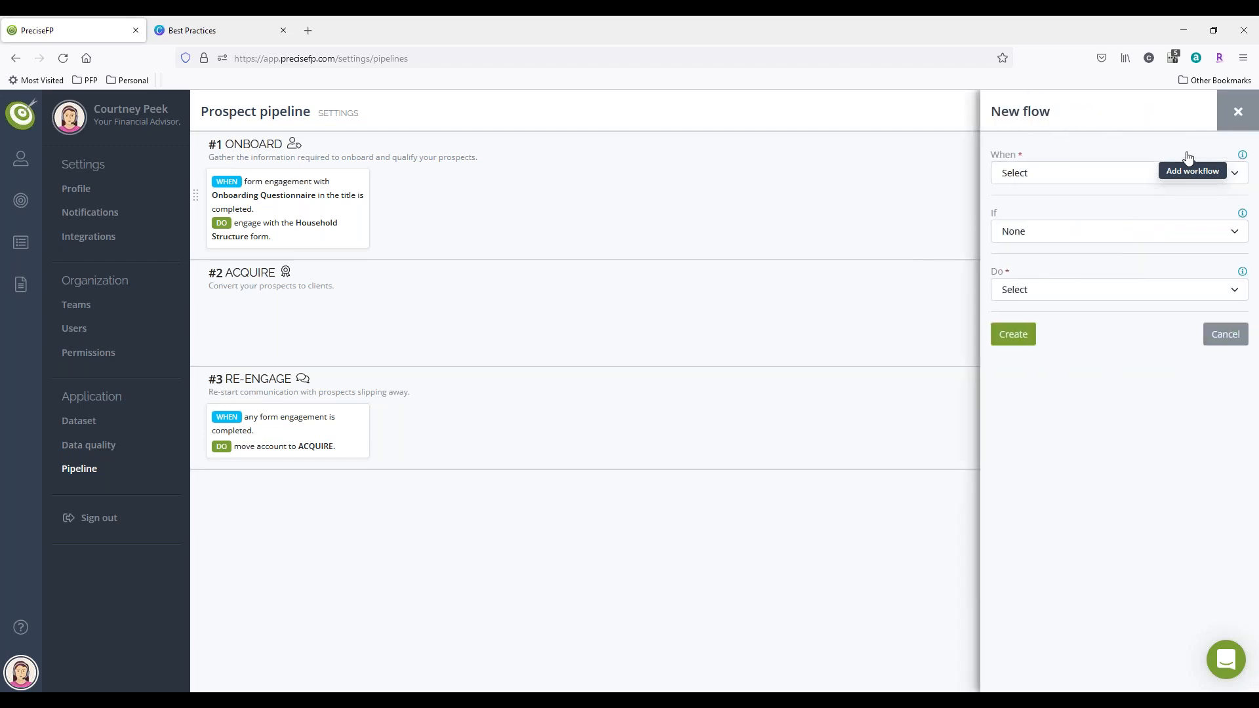
left_click(1129, 173)
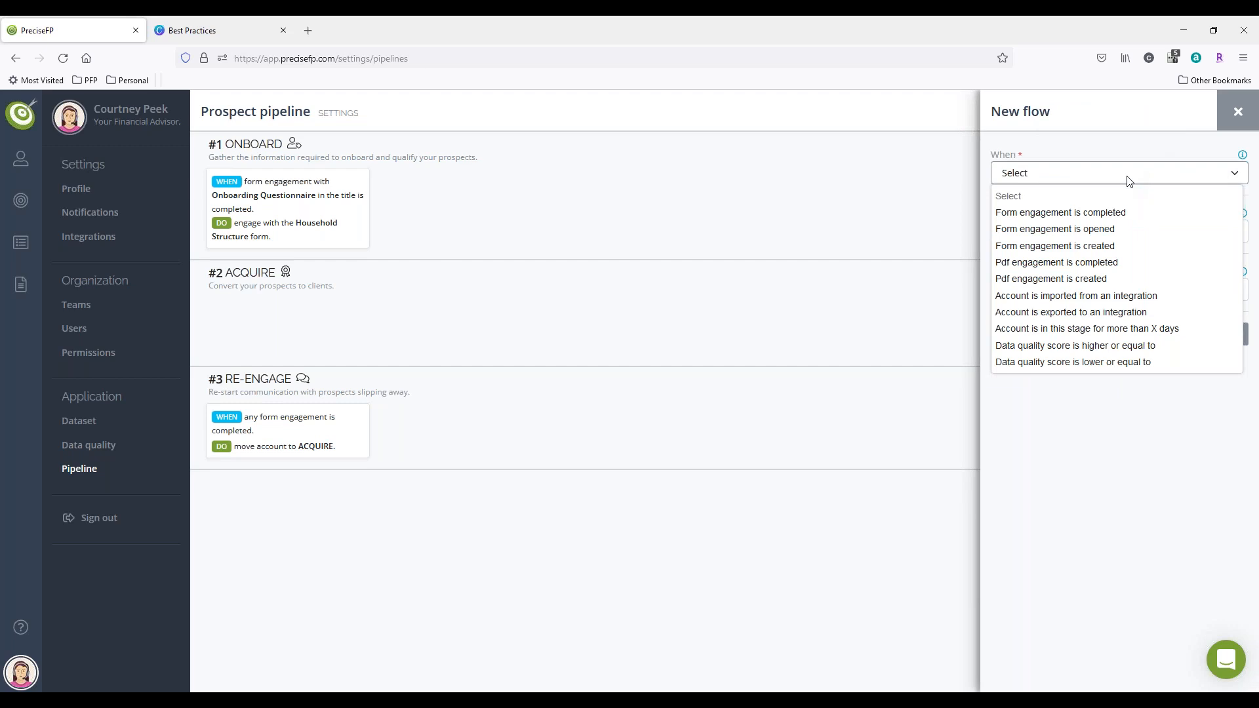
left_click(1089, 213)
left_click(1089, 219)
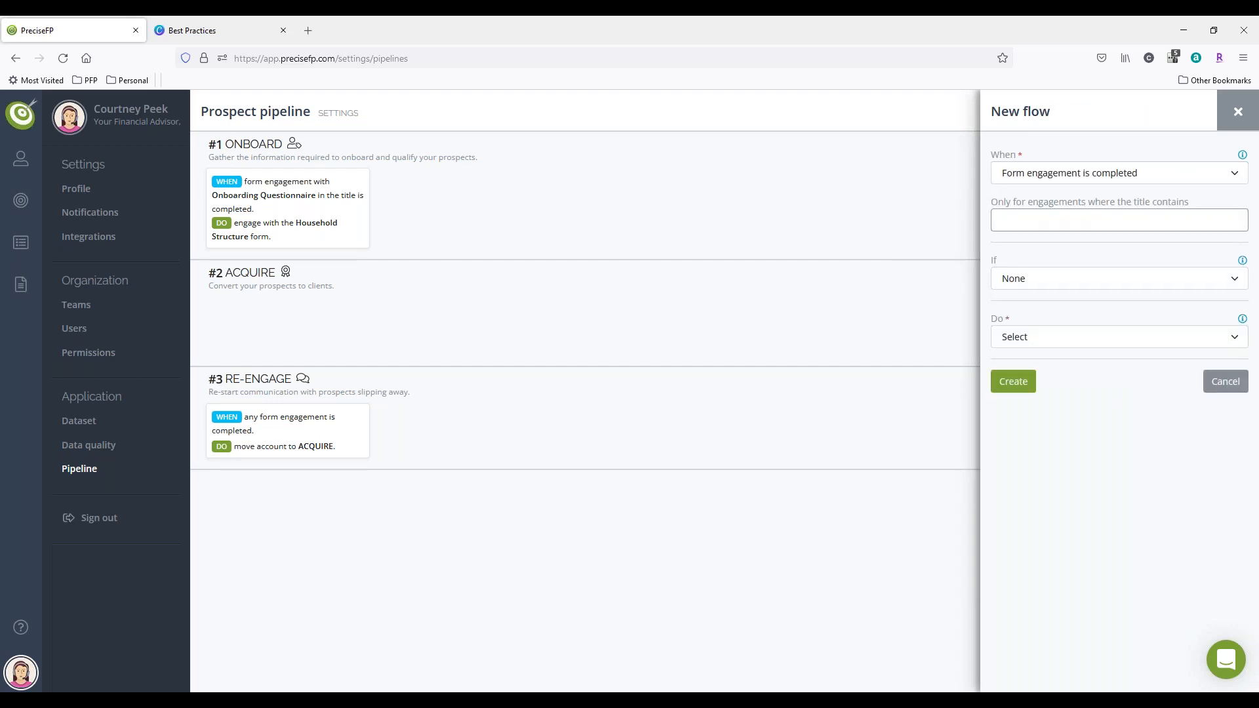
type("Household Structure")
Step: Set the Household Structure flow's action to move the account to the ACQUIRE stage, and create the flow
left_click(1060, 336)
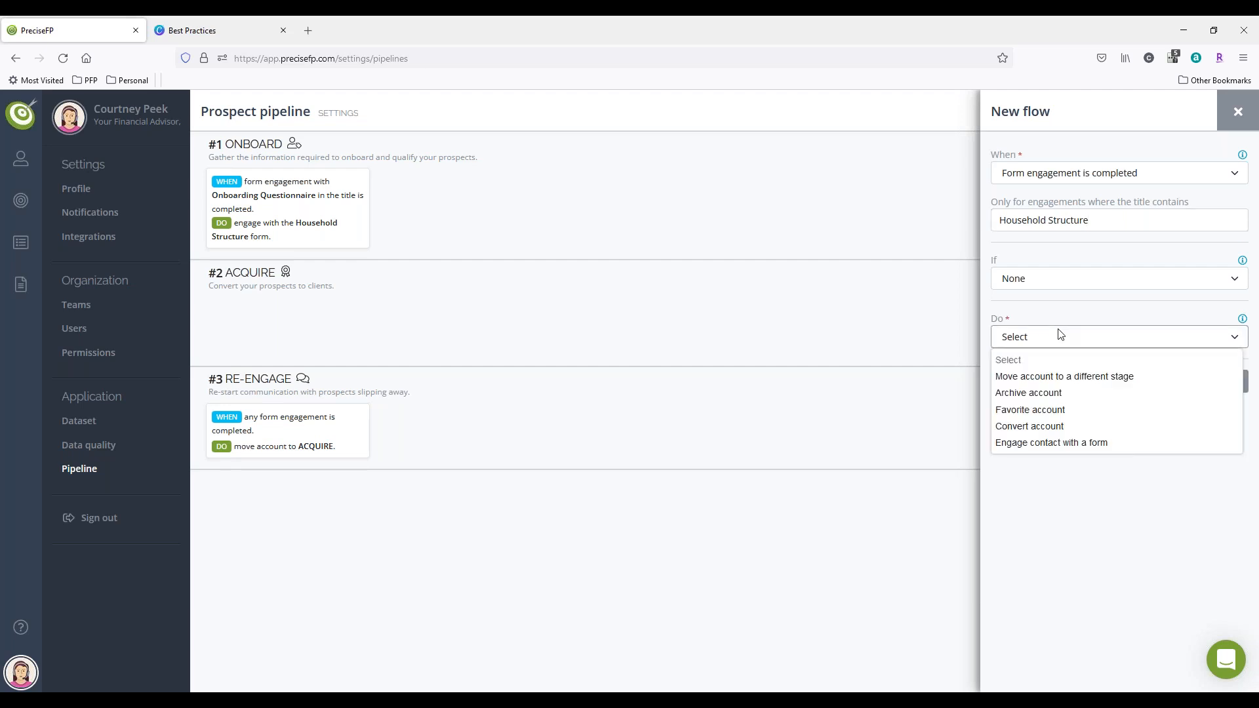
left_click(1056, 379)
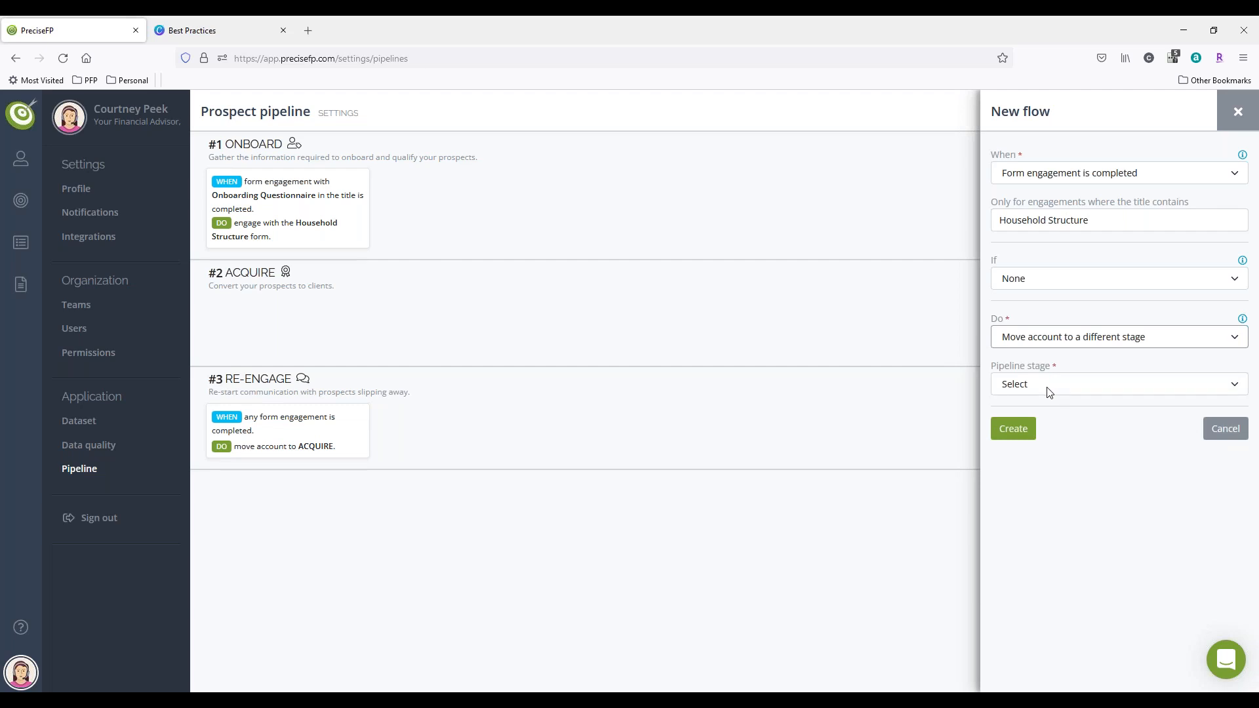
left_click(1048, 387)
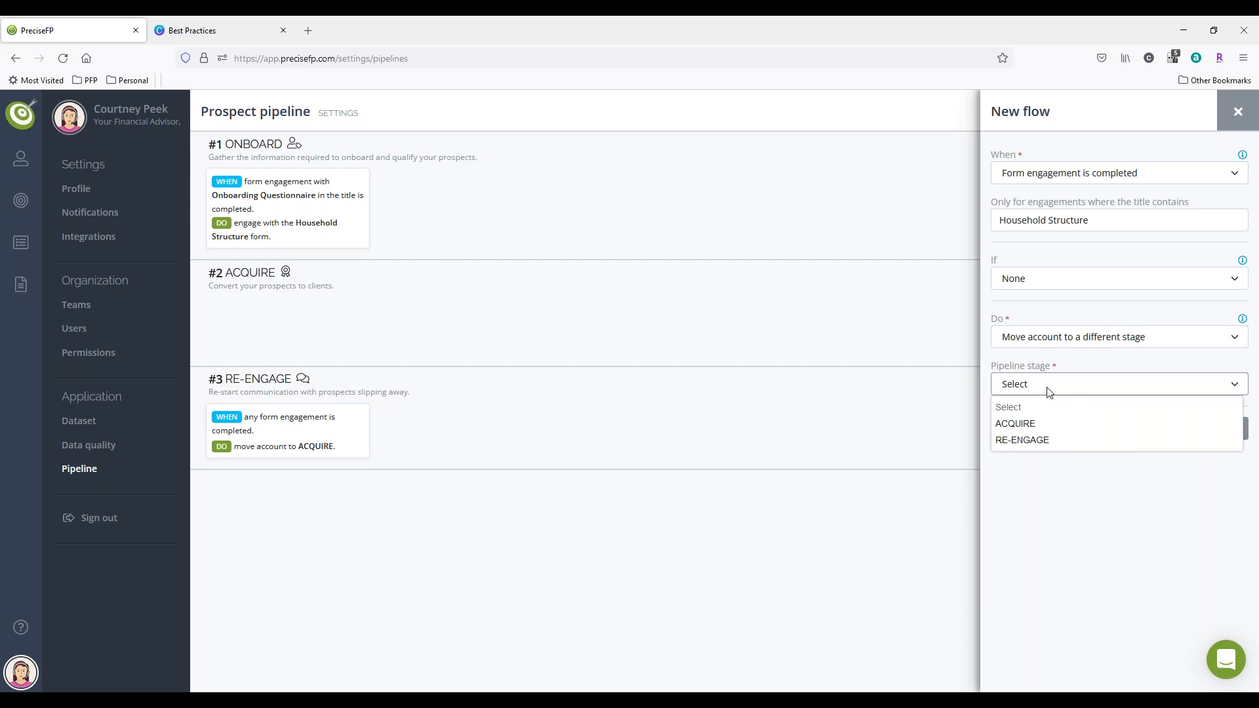
left_click(1029, 424)
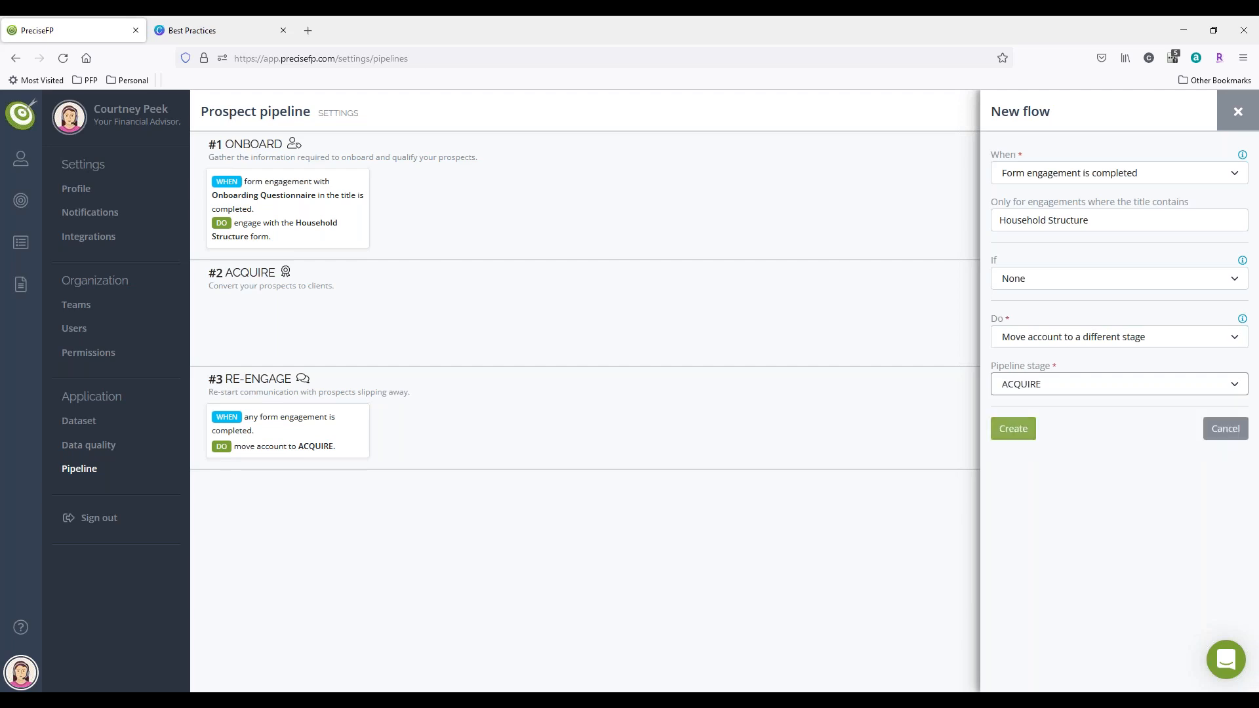
left_click(1025, 428)
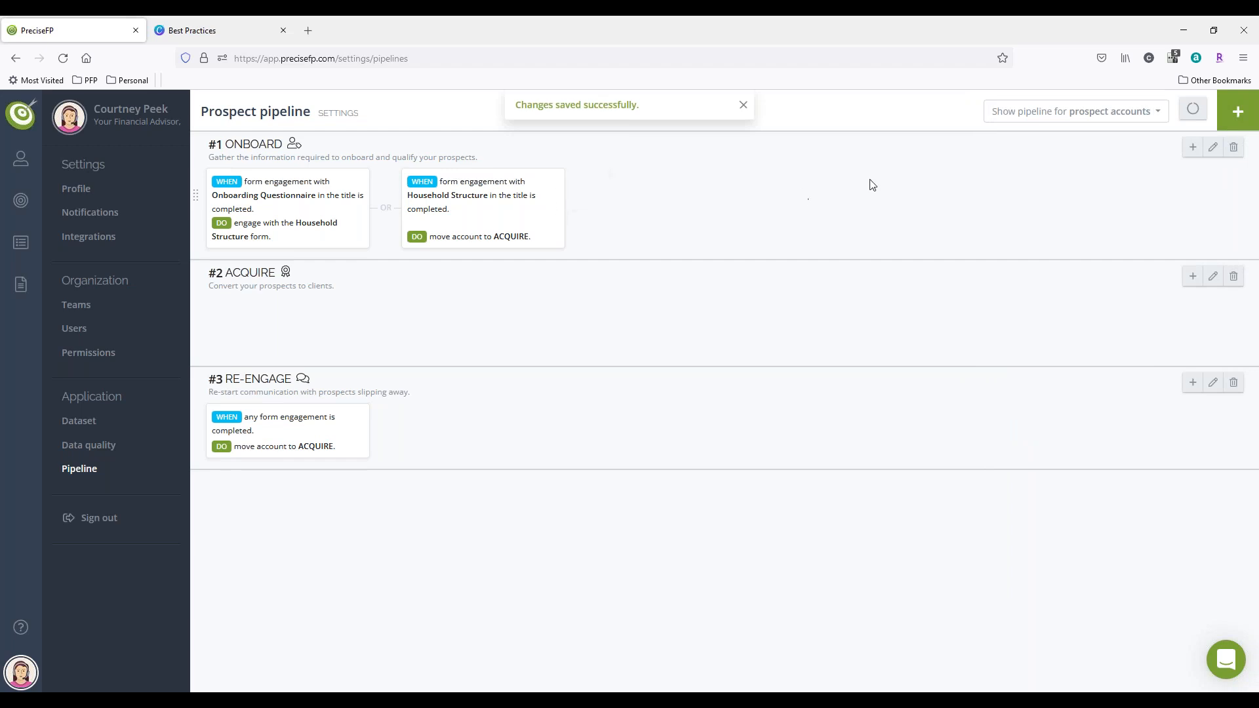
Step: Add a third ONBOARD flow triggered when an account is in this stage for more than 15 days
left_click(1193, 149)
left_click(1102, 172)
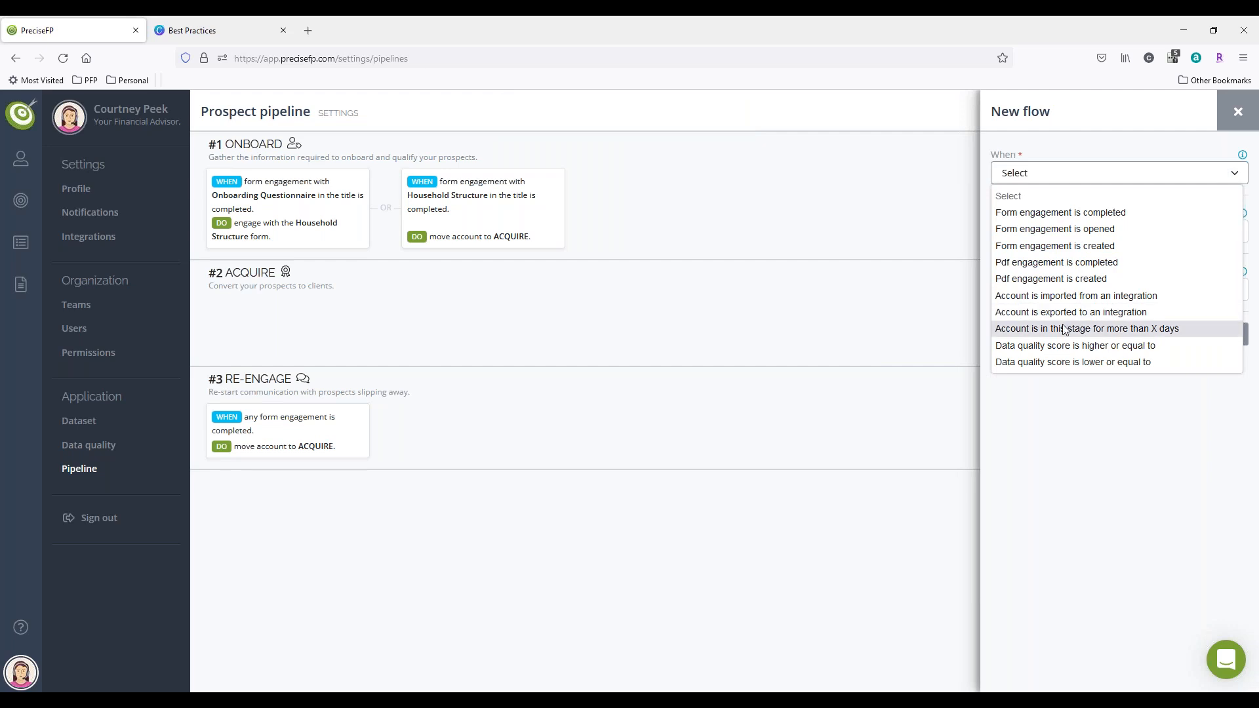
mouse_move(281, 445)
left_click(1045, 330)
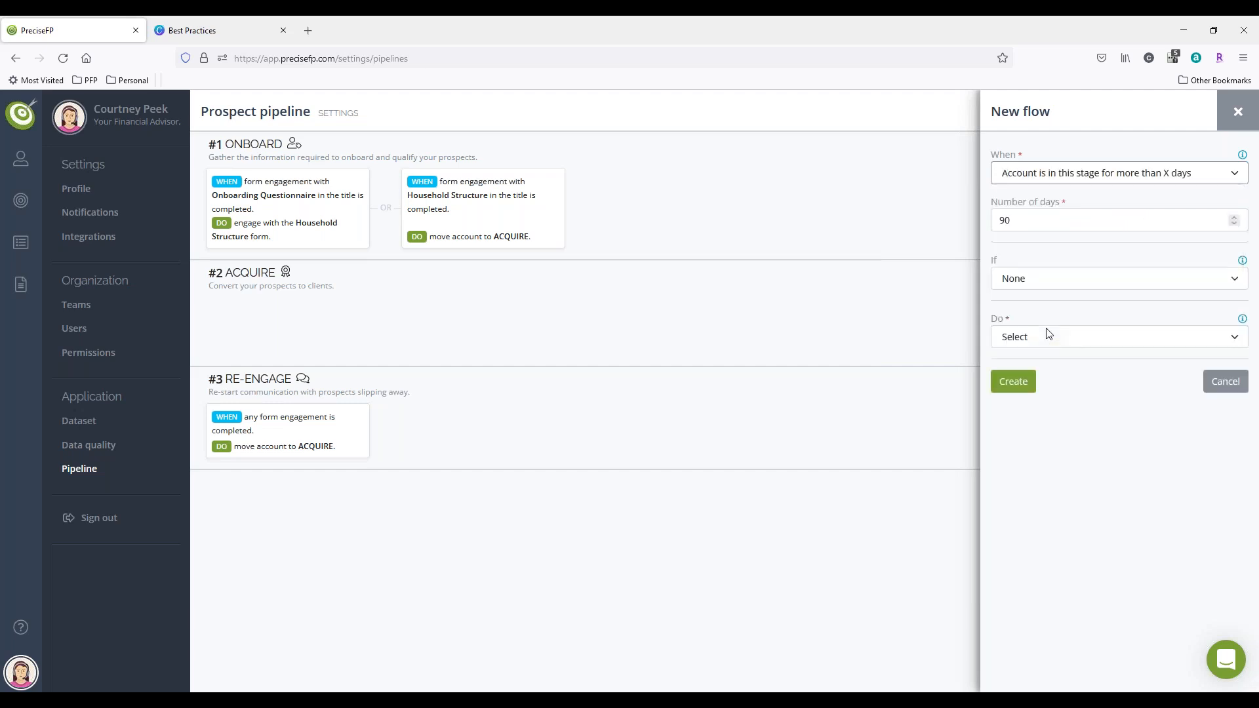
left_click(1031, 219)
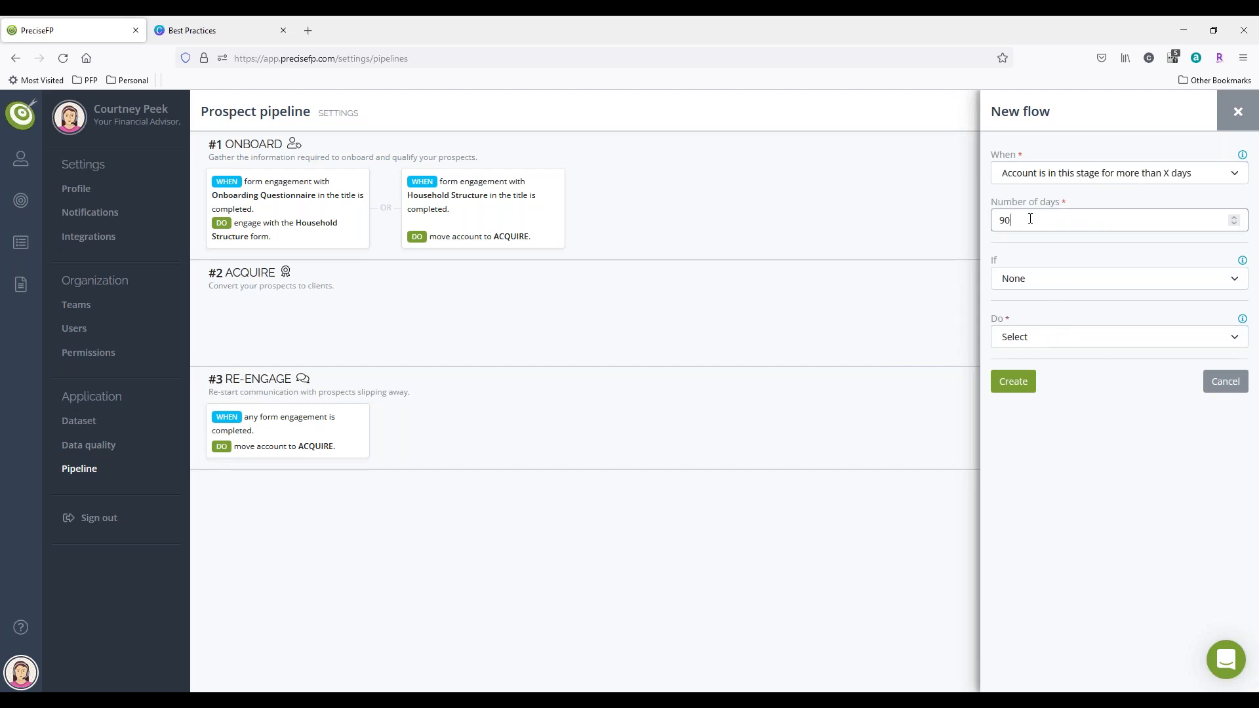
double_click(1031, 219)
type("15")
left_click(1012, 386)
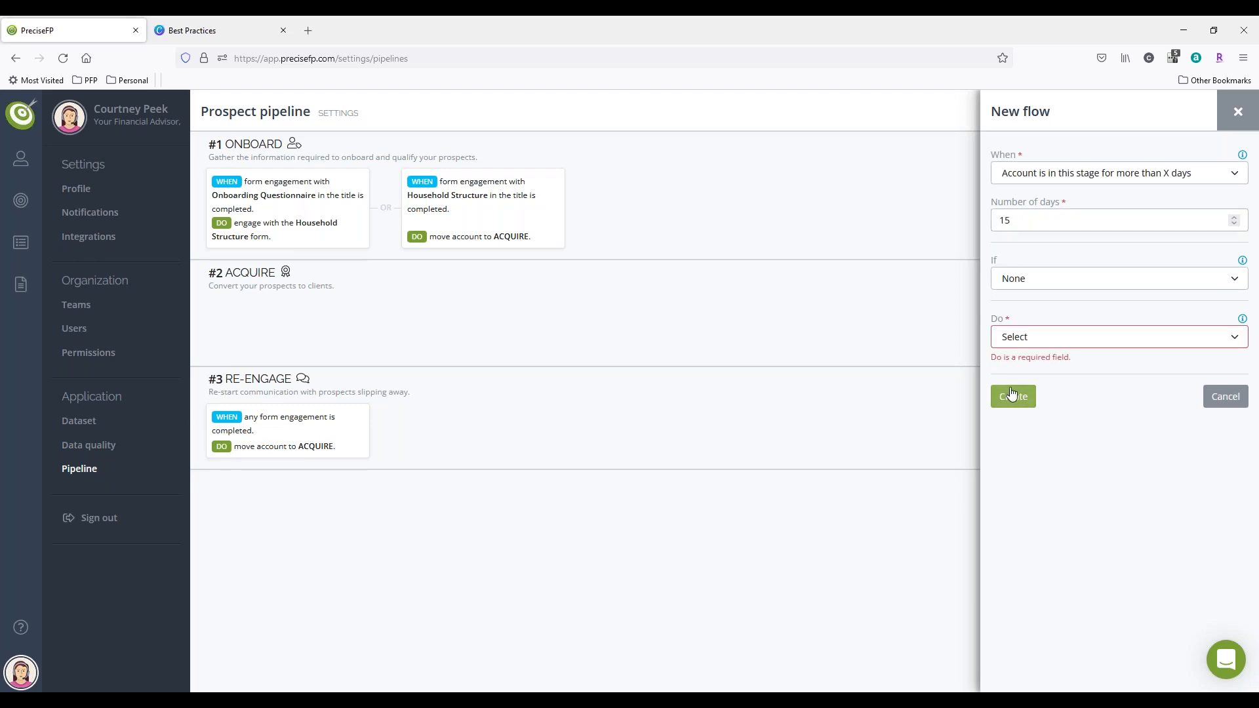
Step: Set the 15-day flow's action to move the account to the RE-ENGAGE stage, and create the flow
left_click(1033, 336)
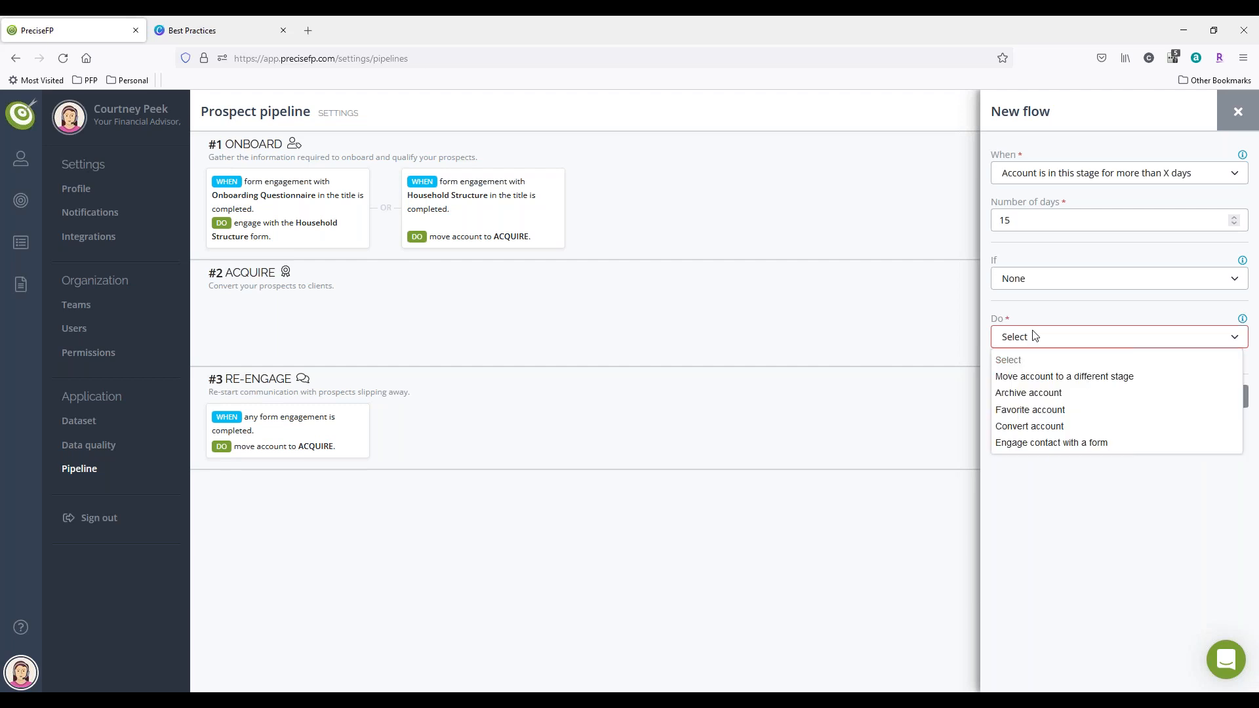
left_click(1055, 386)
left_click(1054, 400)
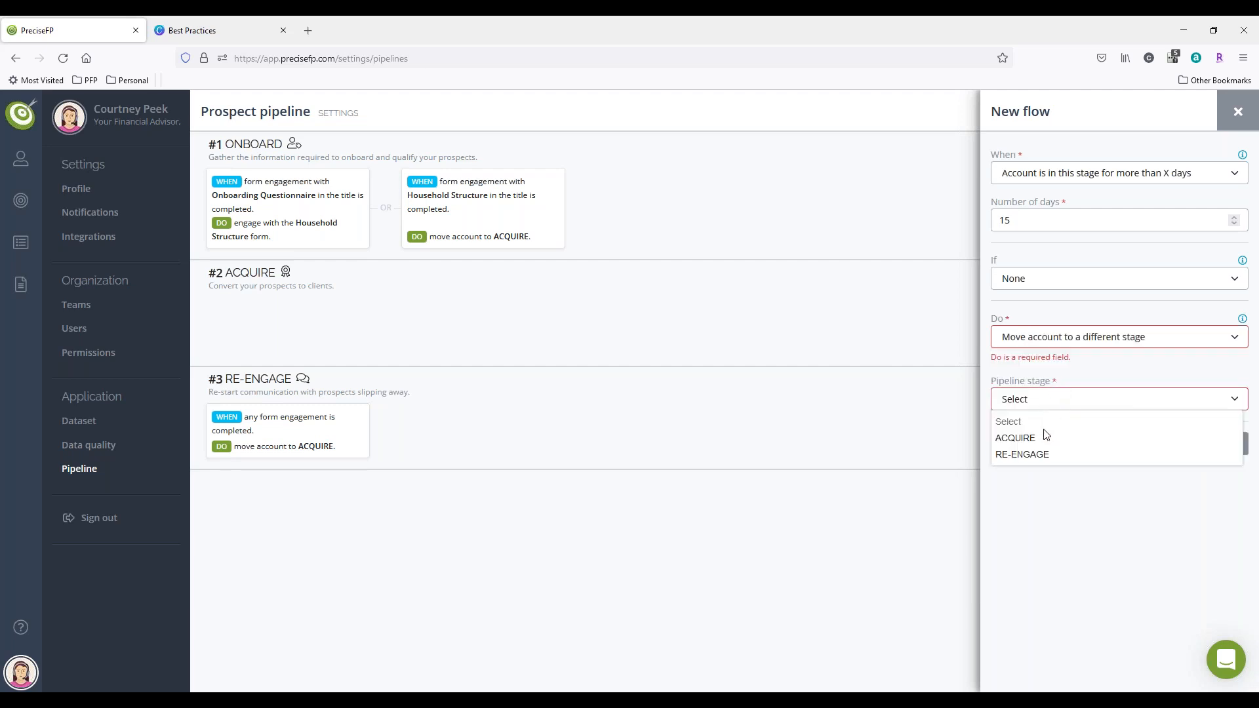
left_click(1040, 454)
left_click(1035, 450)
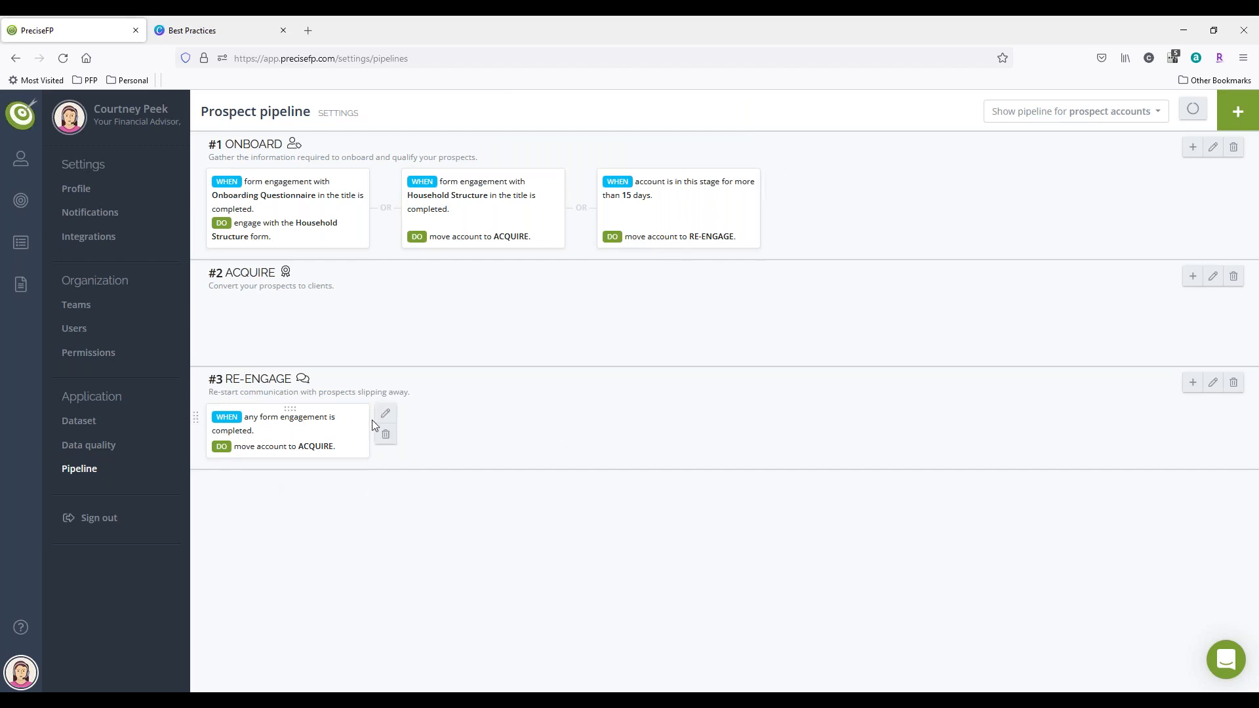
Step: Permanently remove the RE-ENGAGE stage's flow and add a new one triggered when an account is in this stage for more than 1 day
left_click(387, 434)
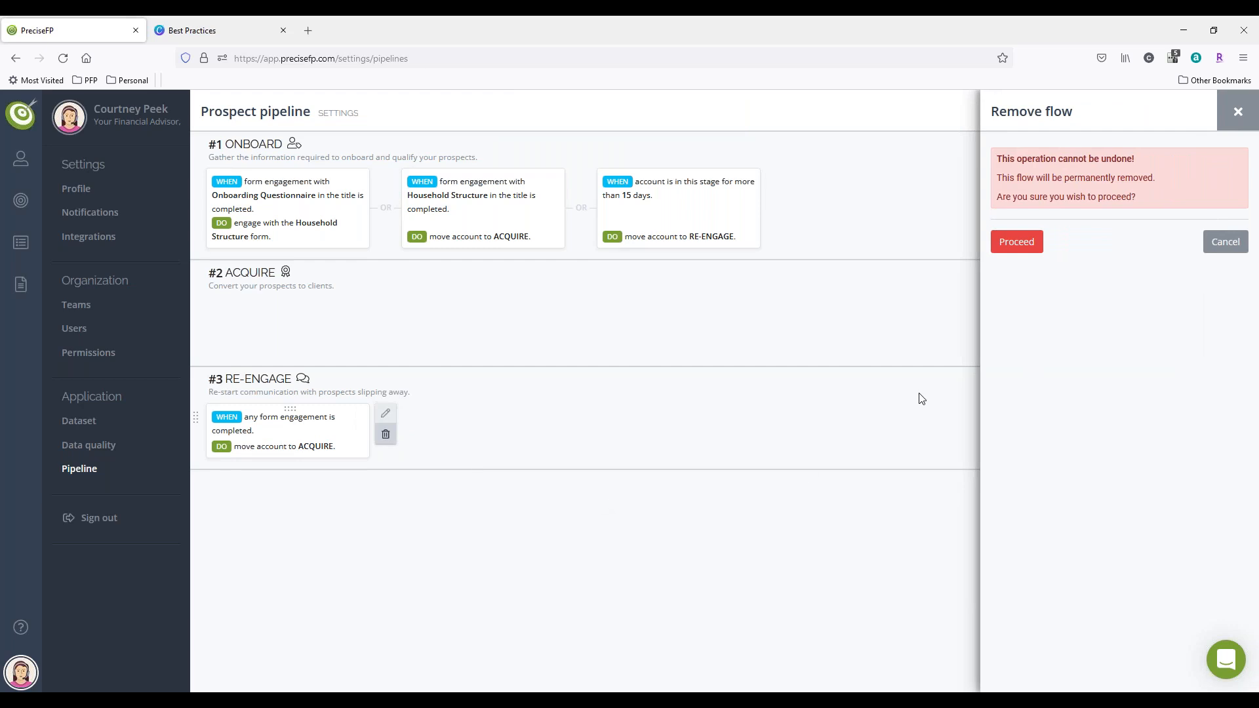
left_click(1028, 246)
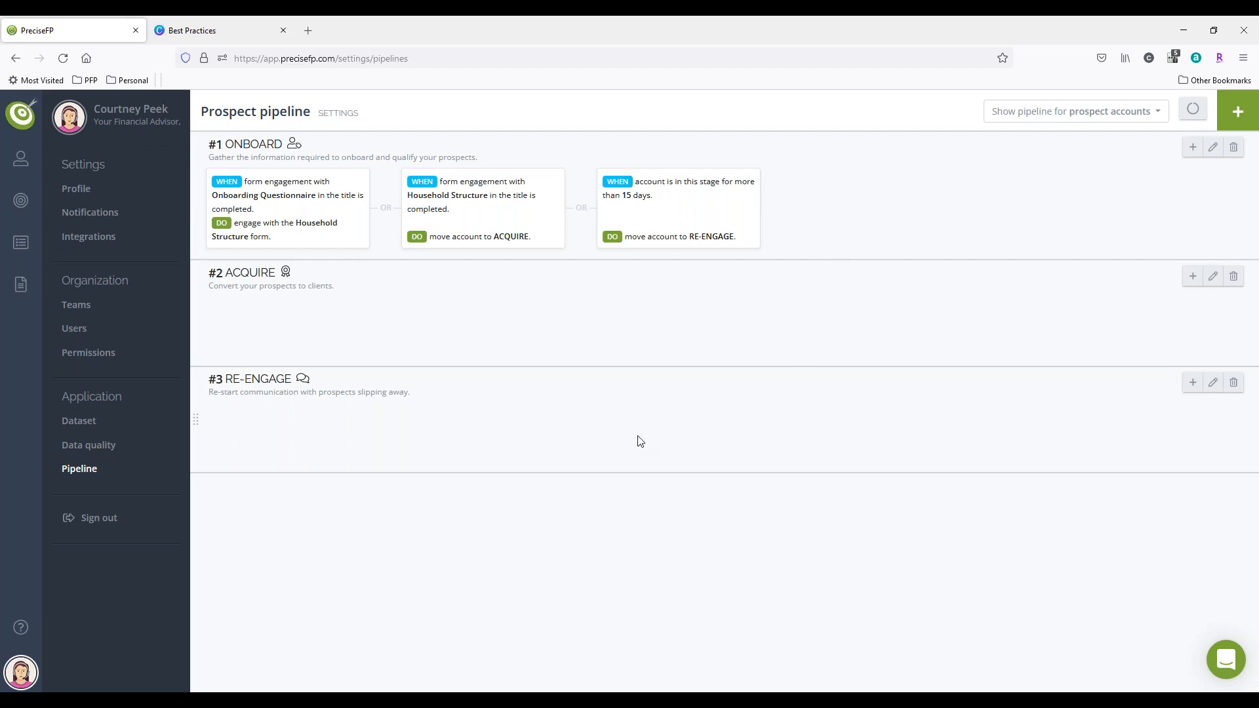
left_click(1193, 382)
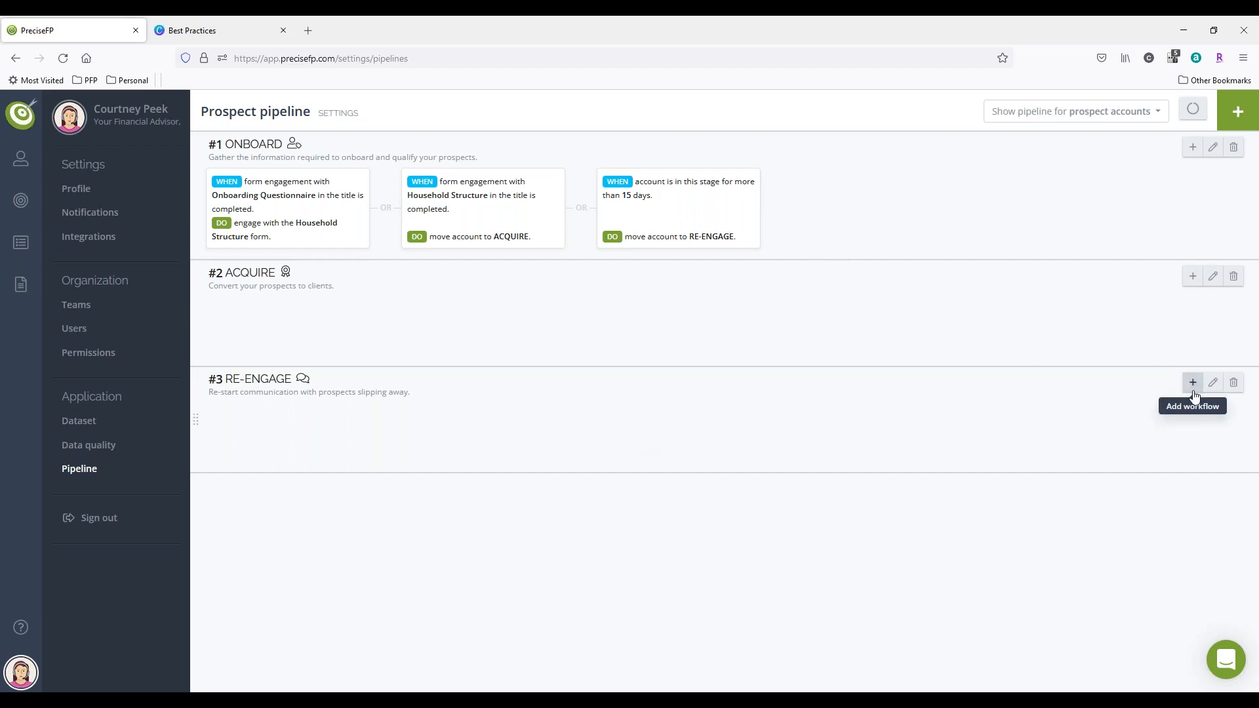
left_click(1063, 175)
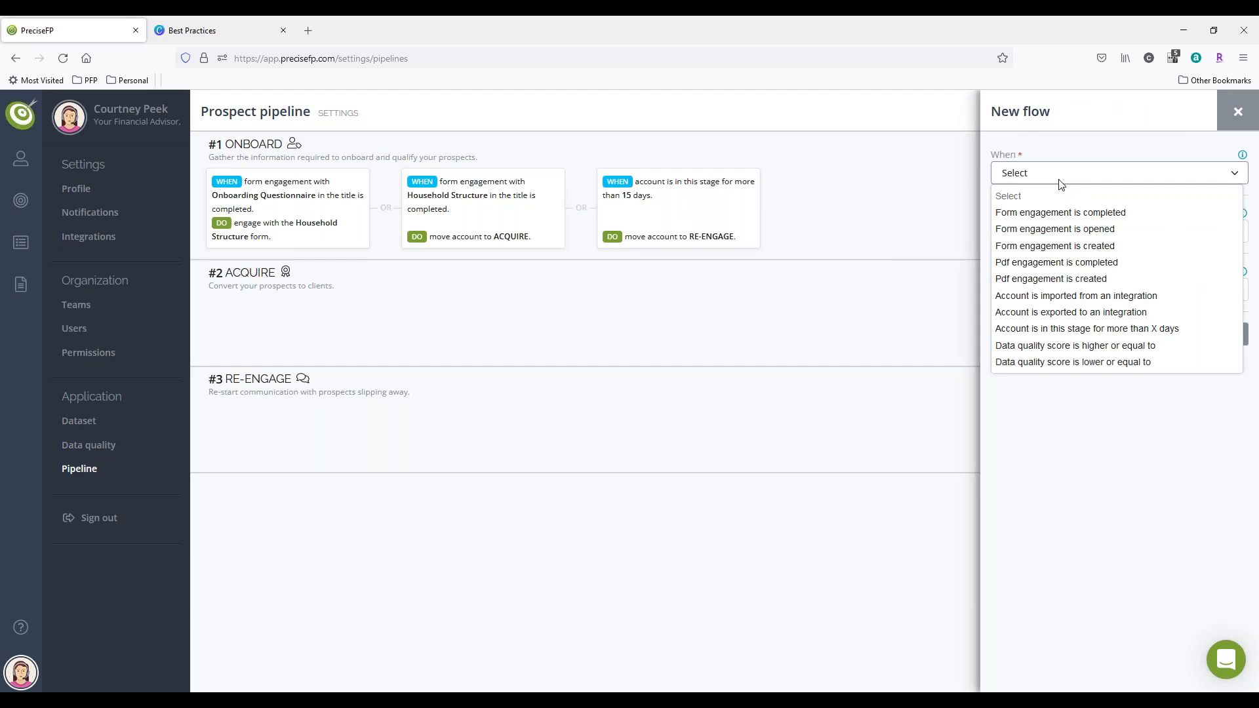
left_click(1039, 329)
double_click(1042, 225)
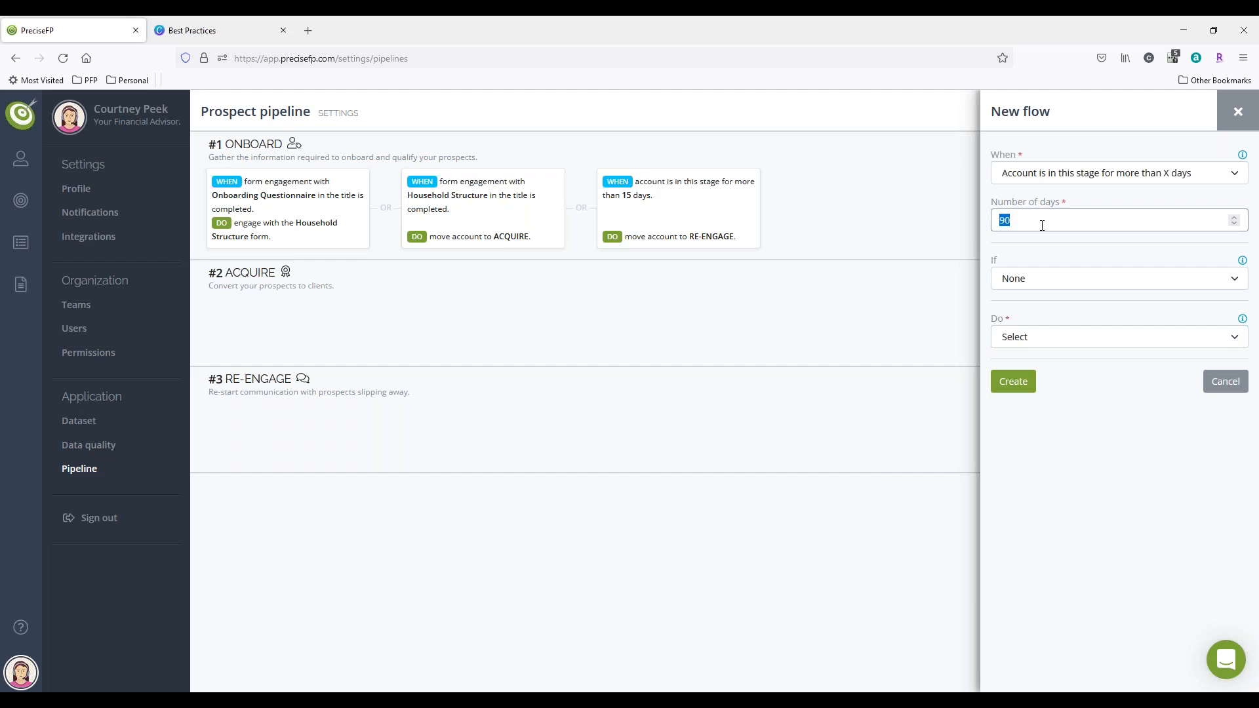
type("1")
Step: Set the RE-ENGAGE flow's action to engage the contact with the first Financial Fact Finder form template, and create the flow
left_click(1016, 337)
left_click(1043, 444)
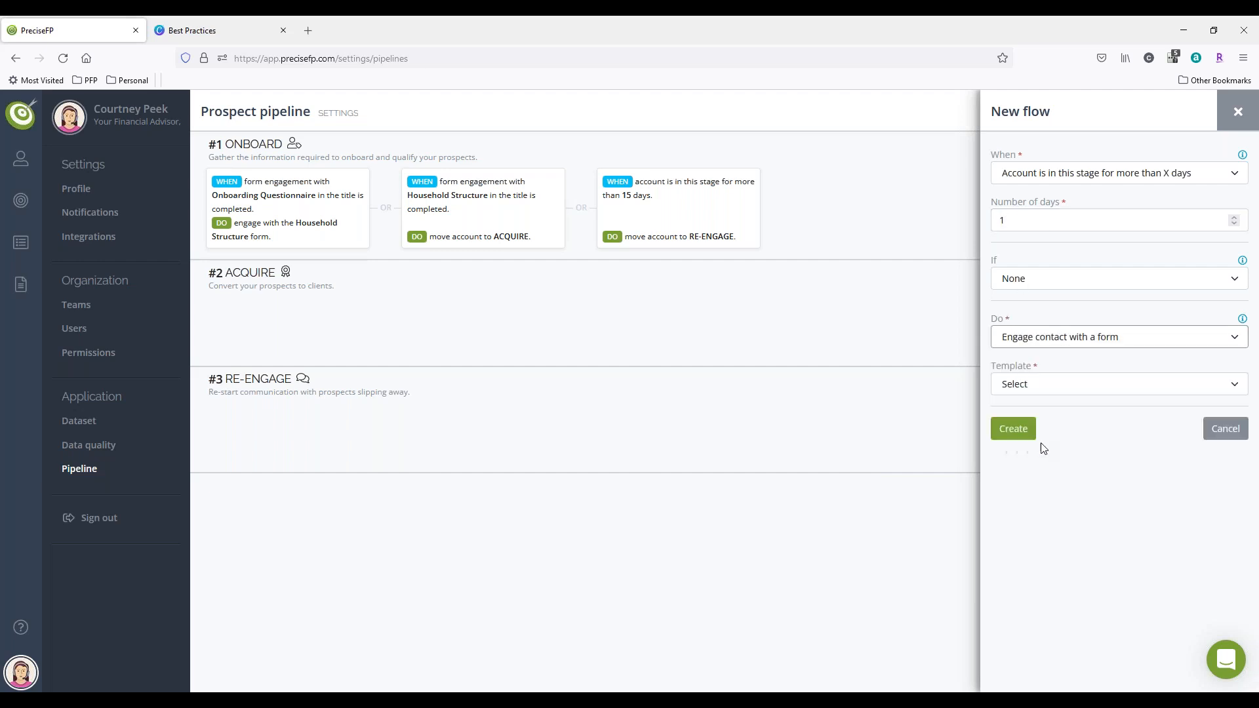
left_click(1046, 389)
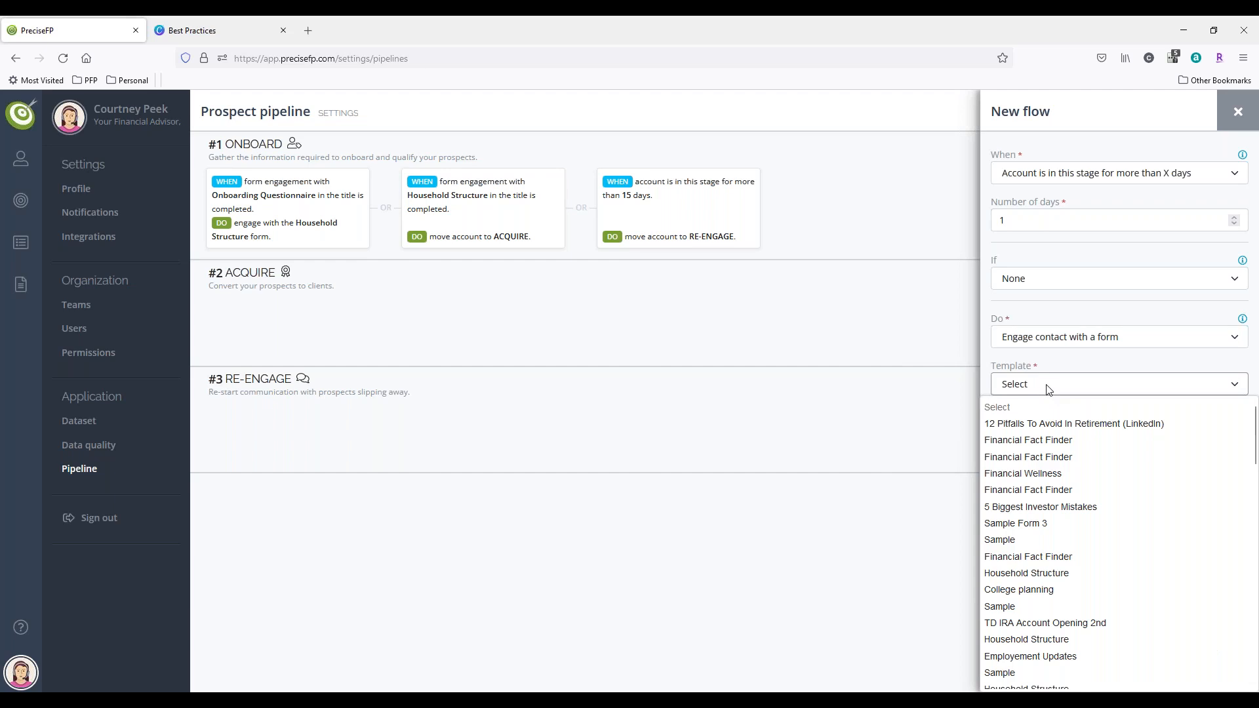
left_click(1040, 440)
left_click(1024, 431)
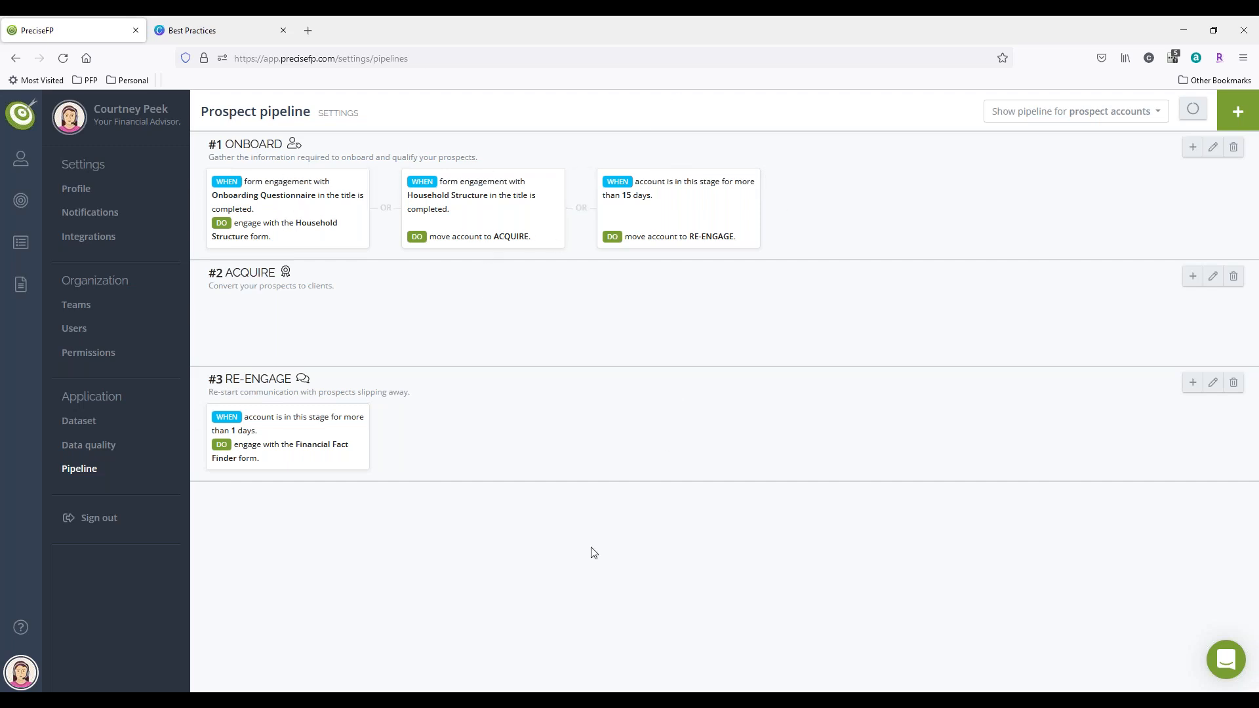
Step: Add a new flow to the ACQUIRE stage triggered when an account is in this stage for more than 1 day
mouse_move(660, 248)
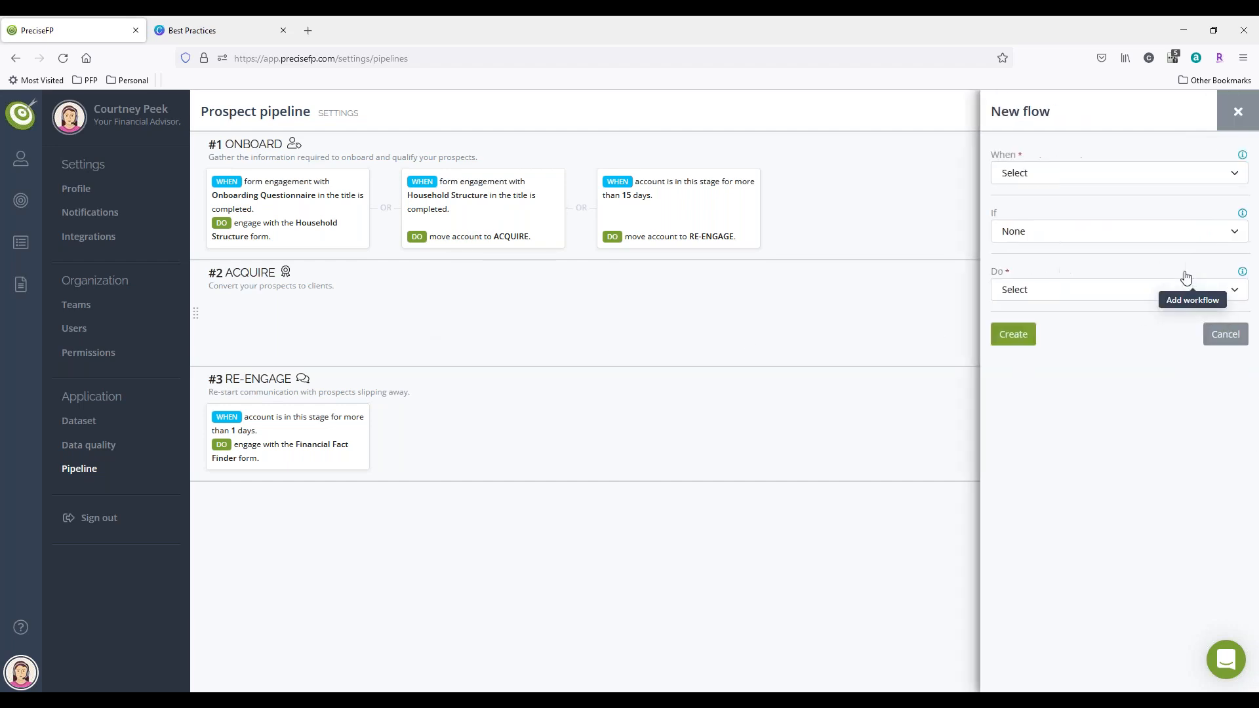
left_click(1027, 182)
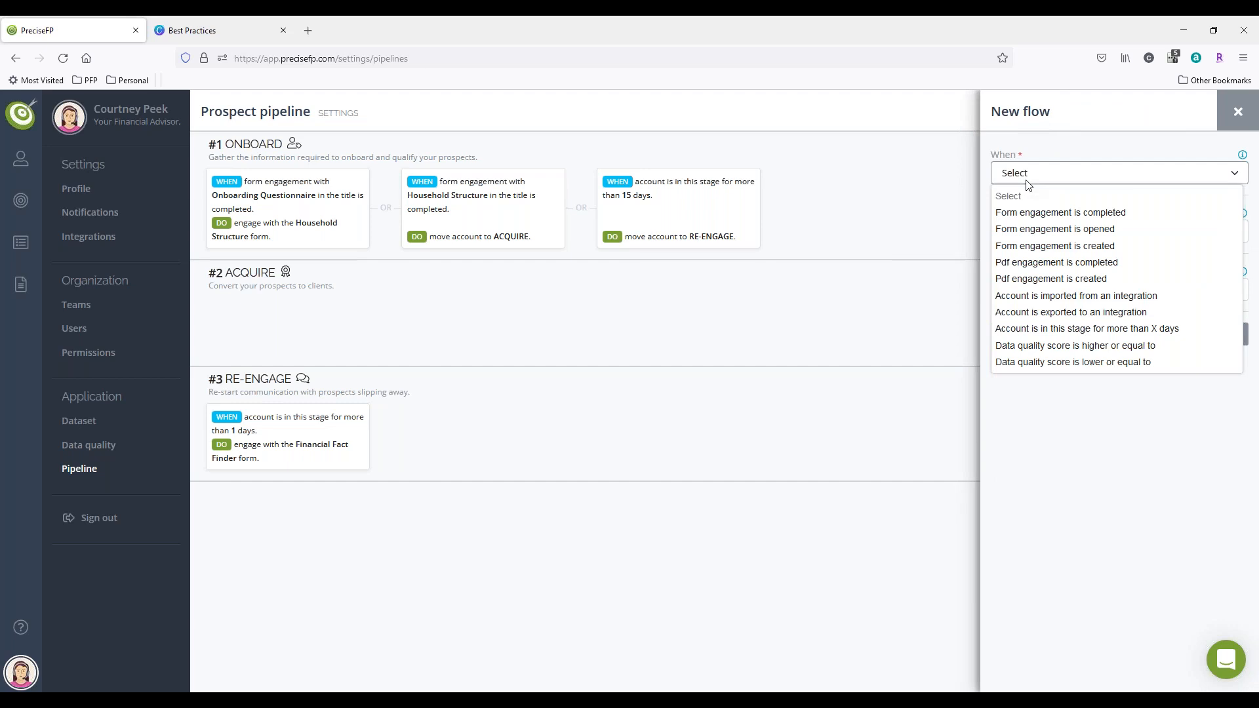
left_click(1048, 328)
left_click(1043, 219)
type("1")
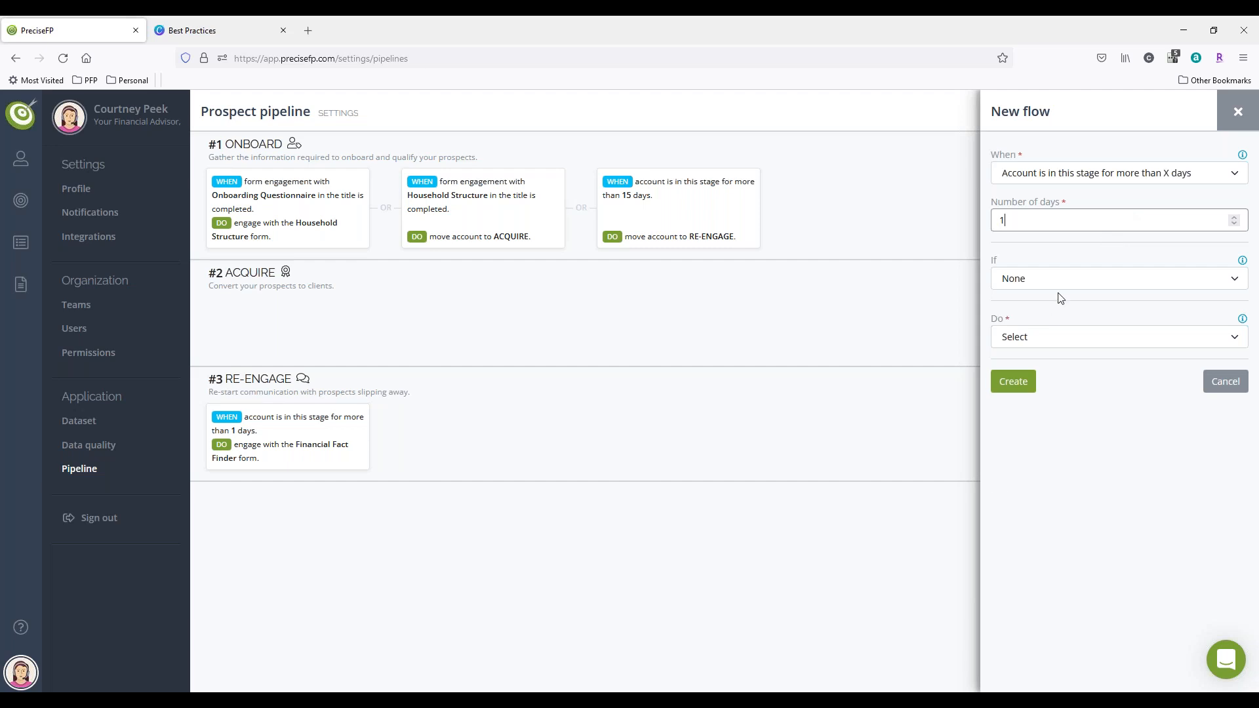
Step: Set the ACQUIRE flow's action to engage the contact with the "12 Pitfalls To Avoid In Retirement (LinkedIn)" form template, and create the flow
left_click(1038, 344)
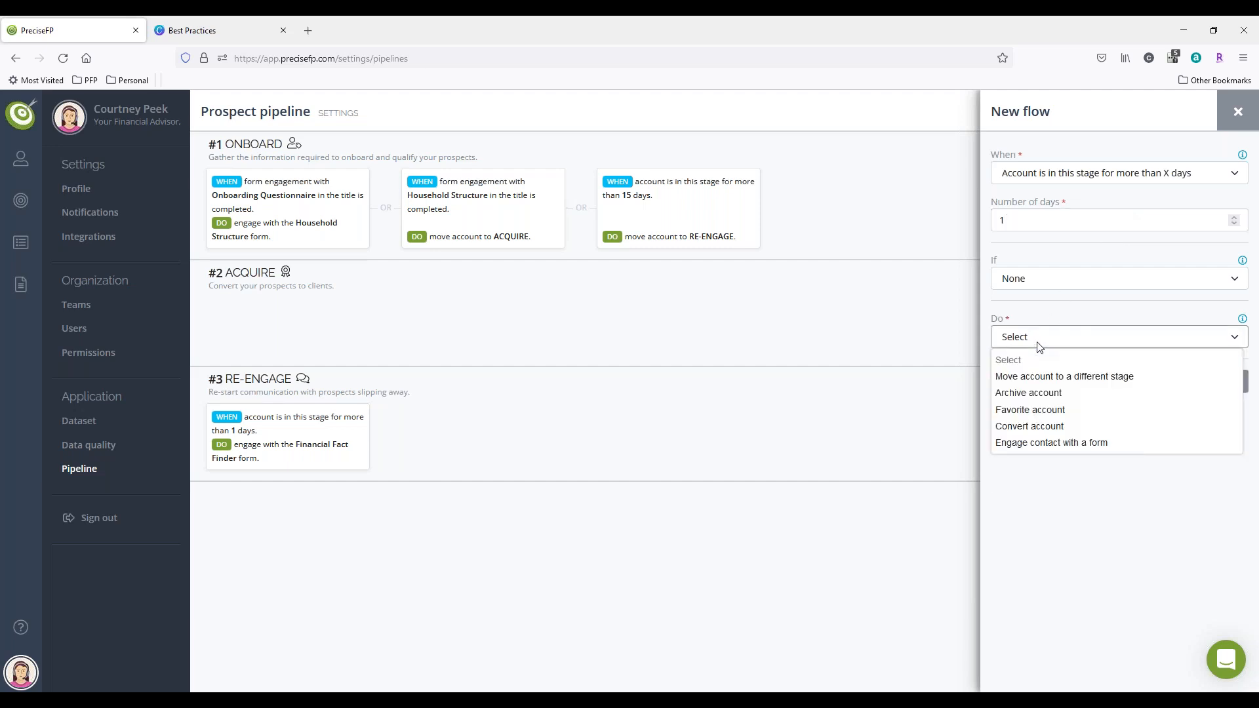
left_click(1042, 450)
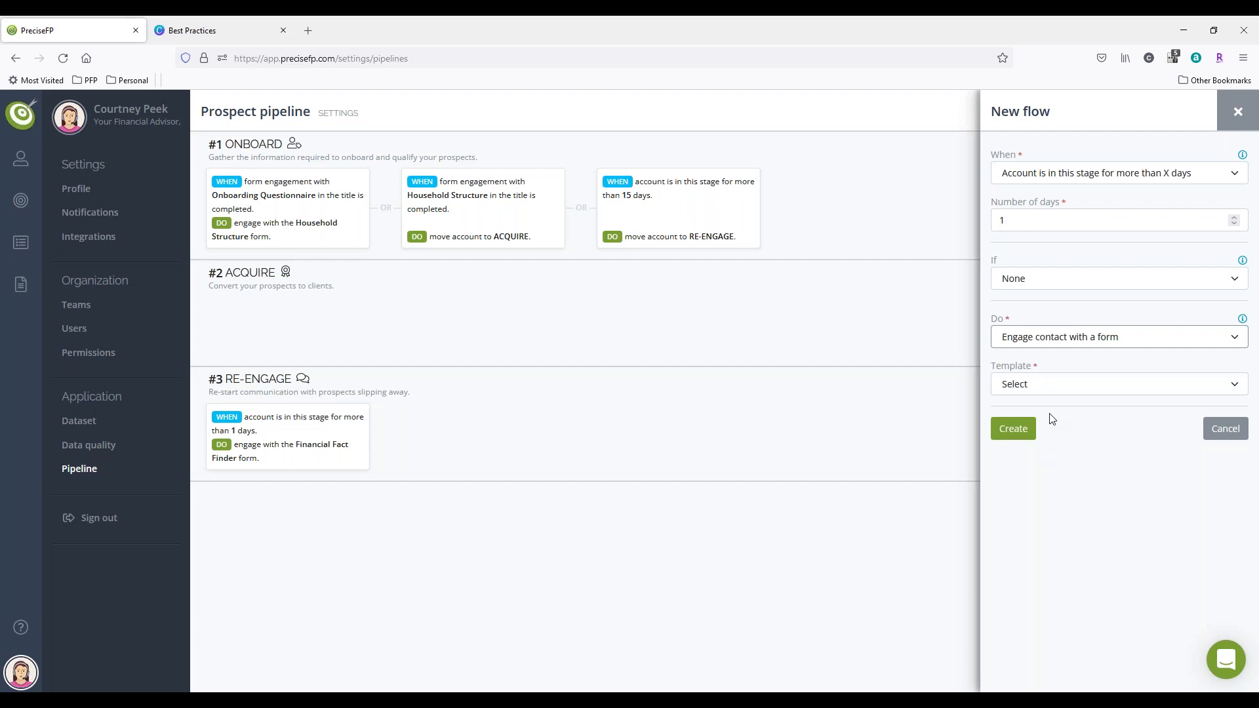
left_click(1057, 392)
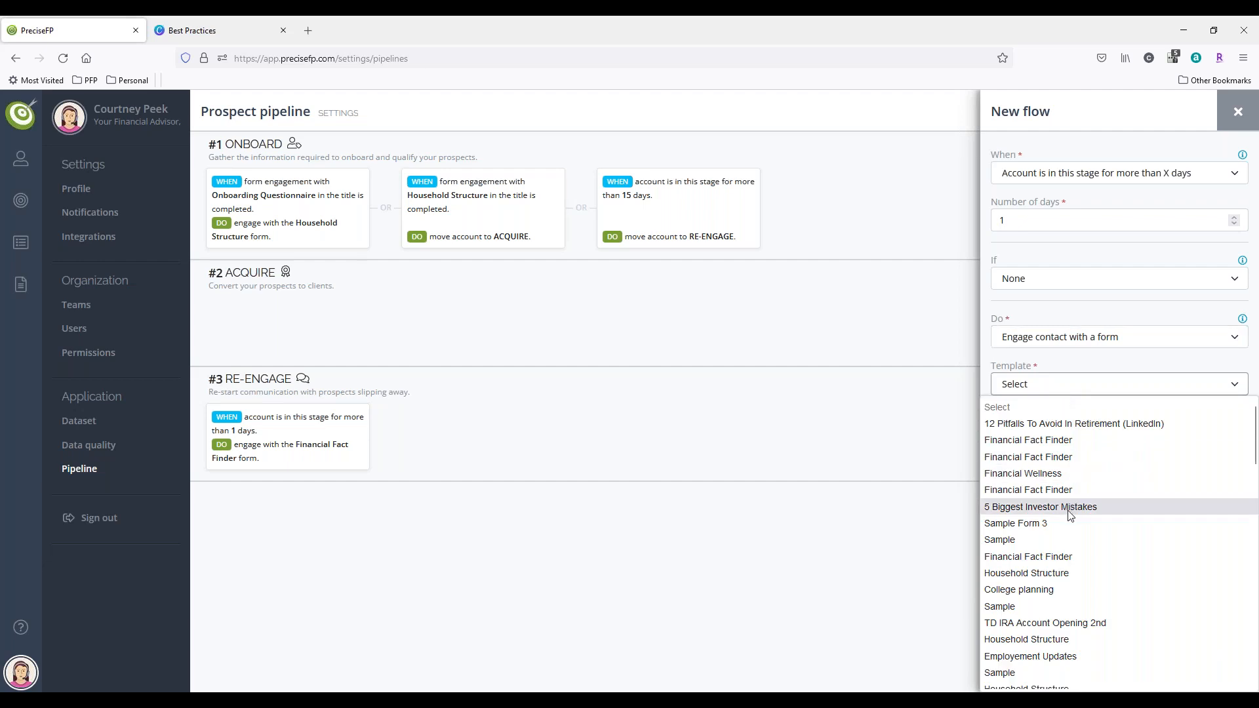
scroll(1073, 525, "down", 3)
scroll(1073, 524, "down", 3)
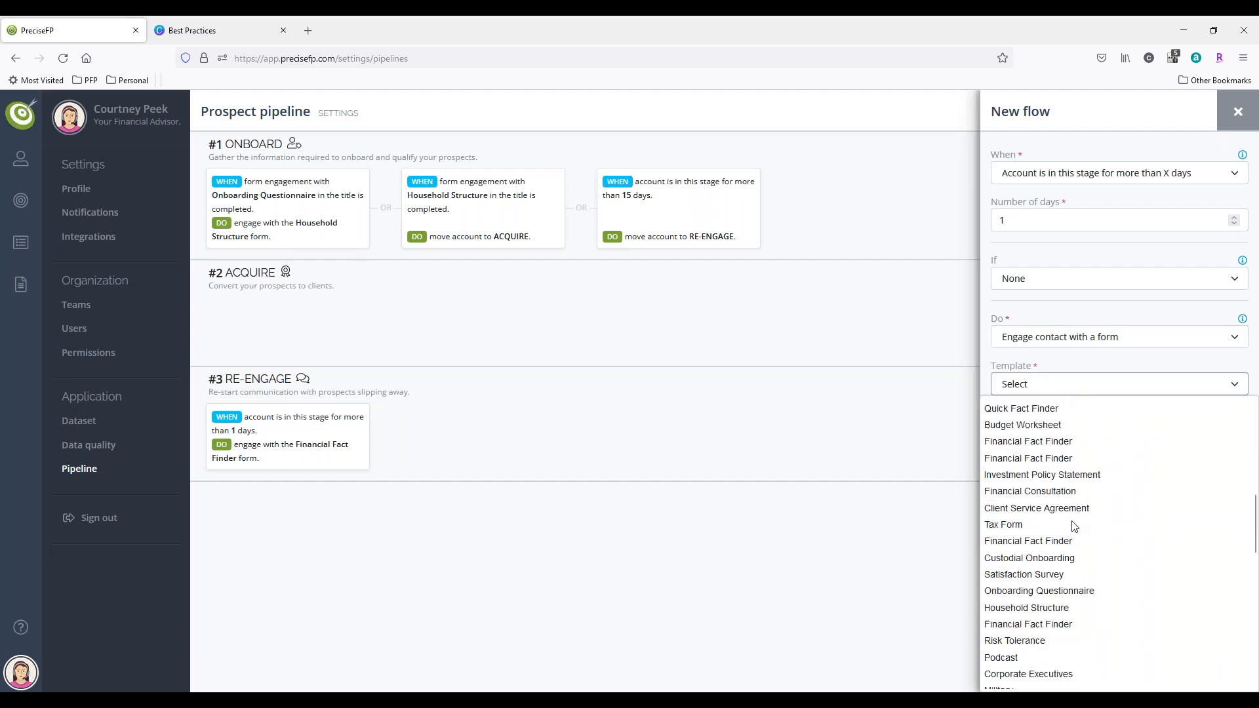
scroll(1073, 526, "down", 3)
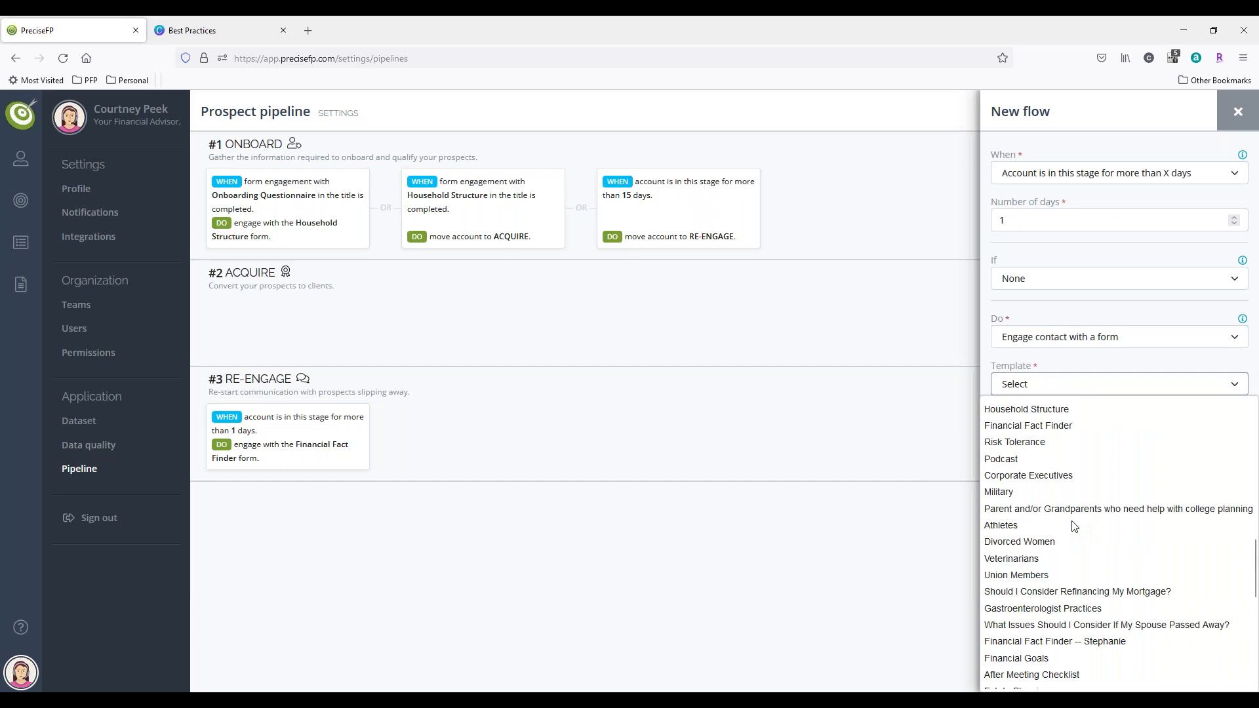
scroll(1073, 526, "down", 3)
scroll(1073, 527, "down", 3)
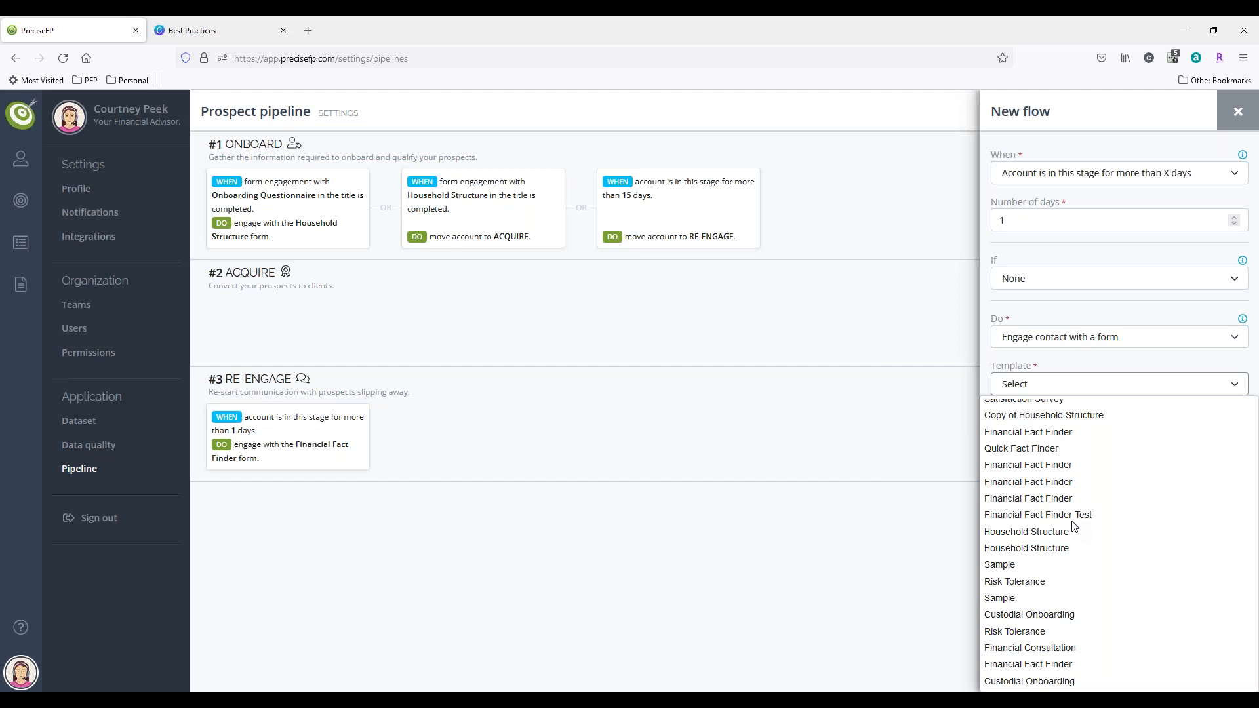
scroll(1073, 526, "up", 6)
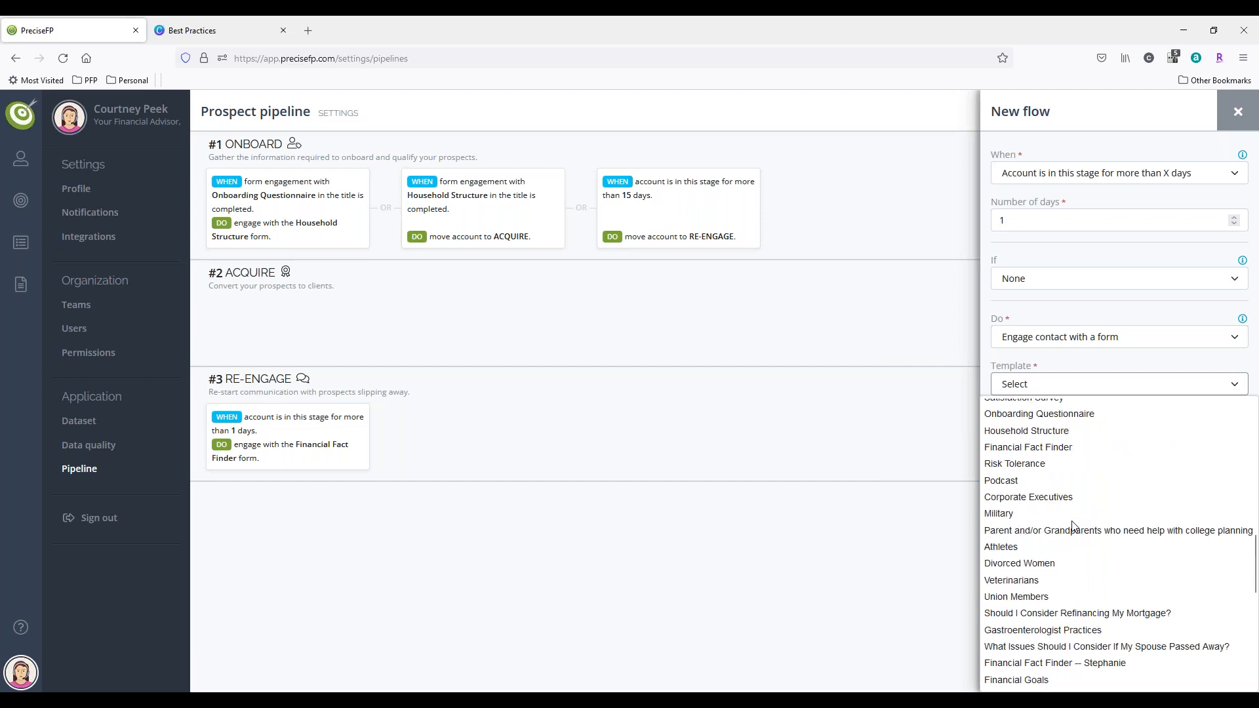
scroll(1073, 526, "up", 3)
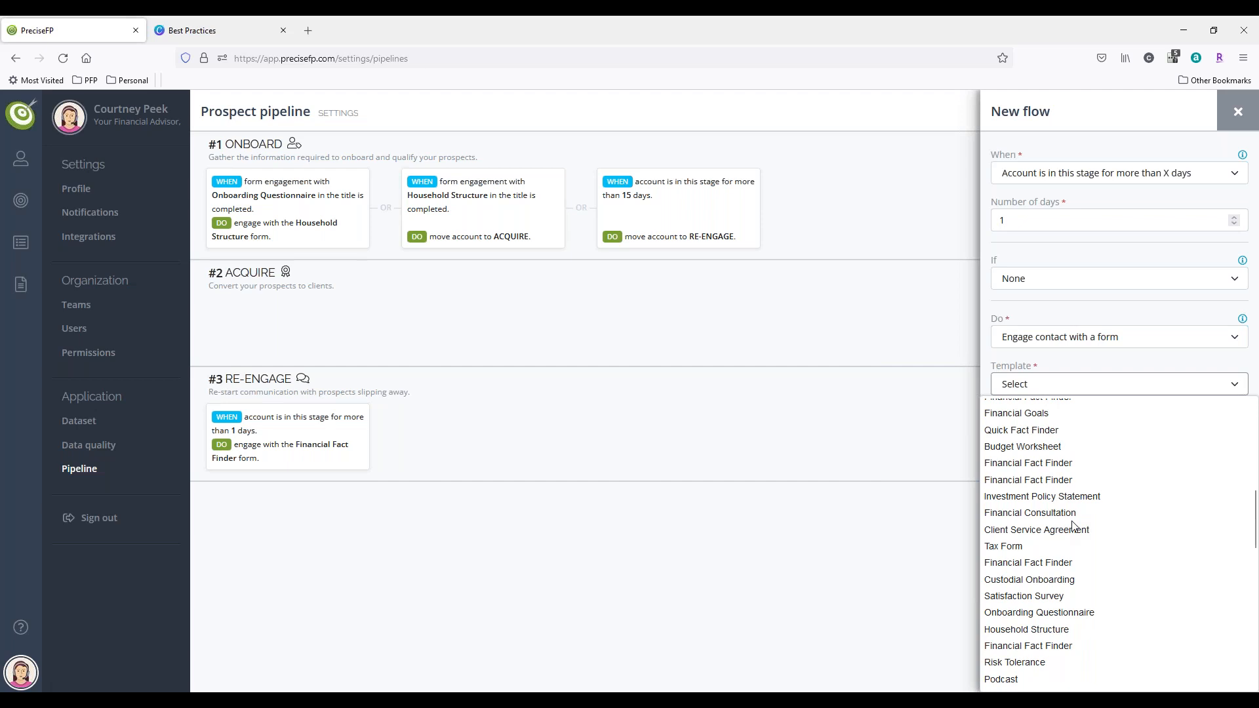
scroll(1073, 526, "up", 3)
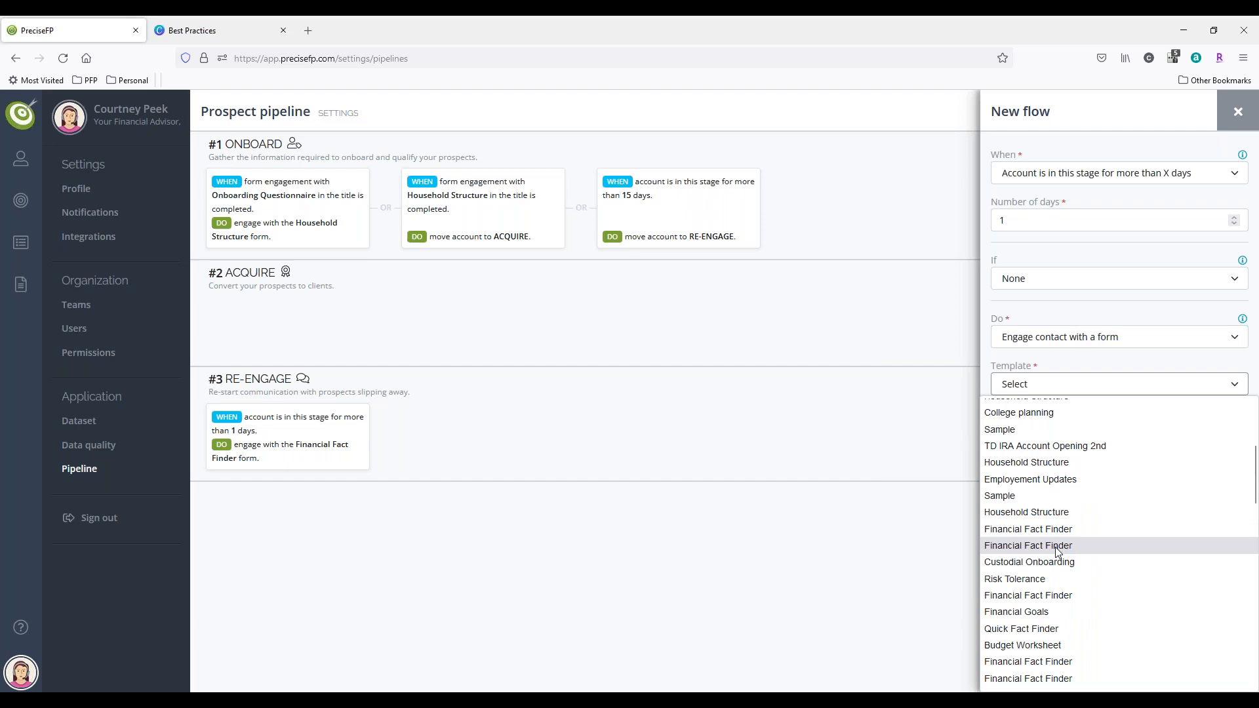
scroll(1056, 553, "up", 3)
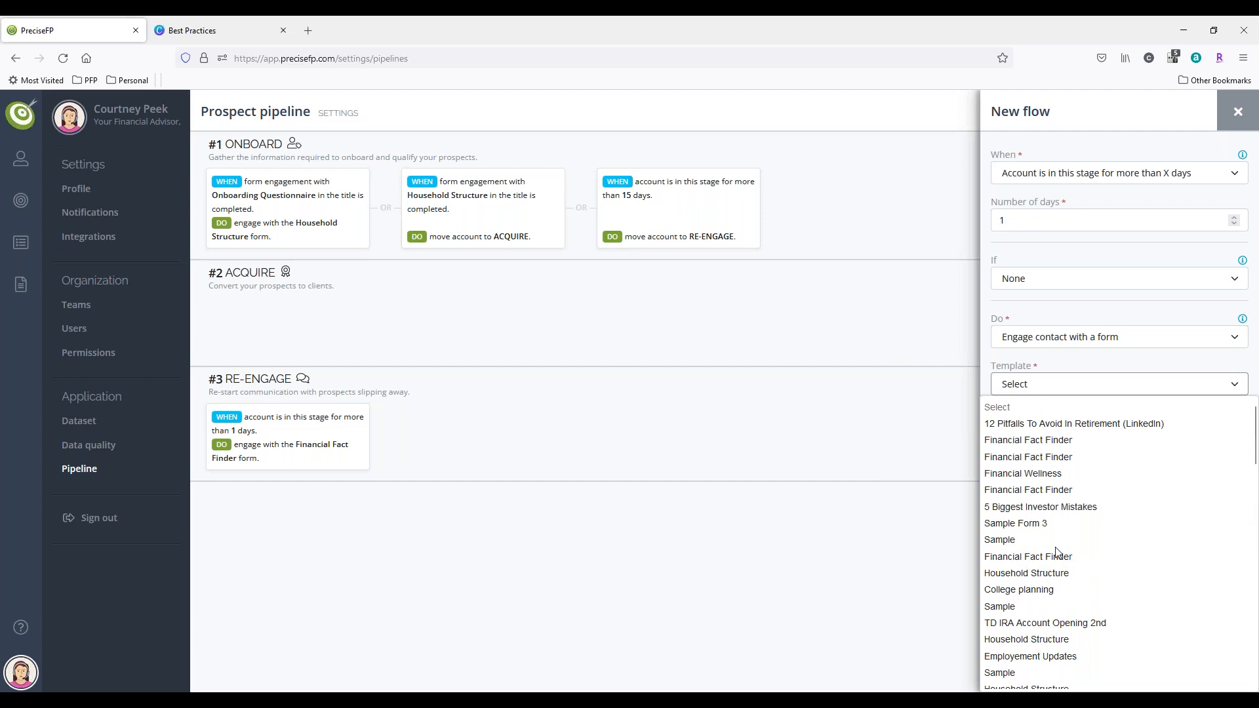
left_click(1079, 423)
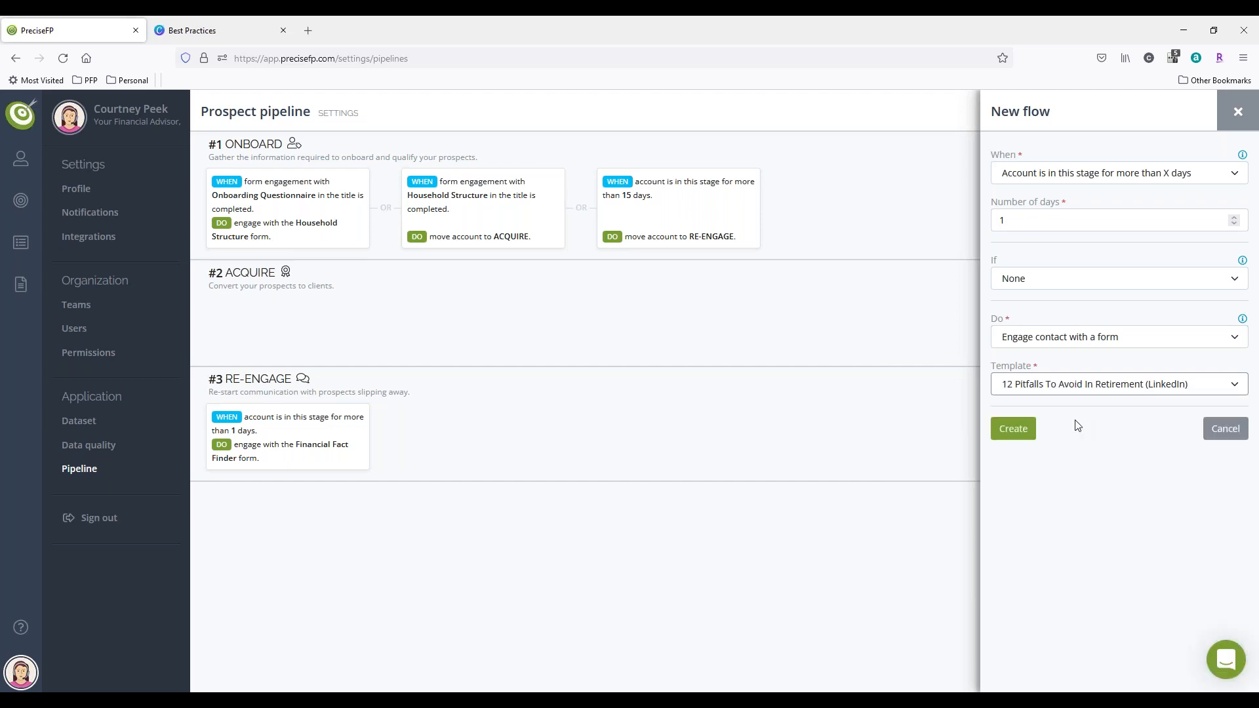
left_click(1018, 436)
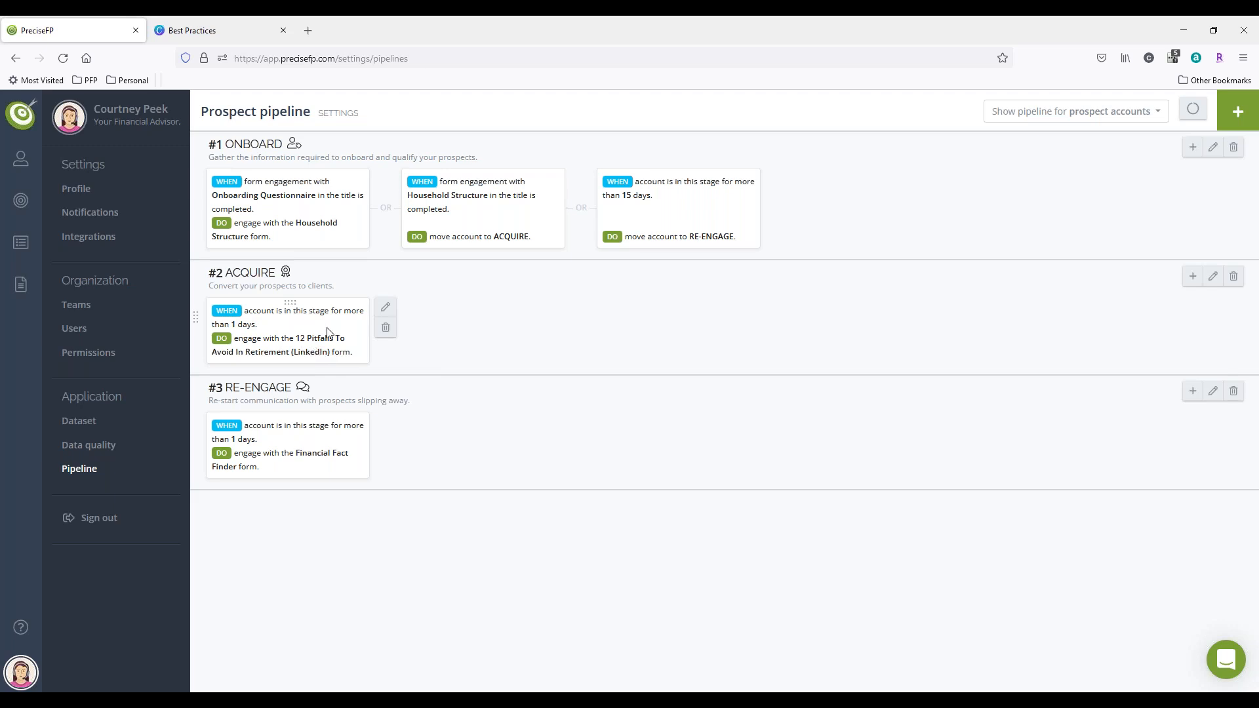
Step: Add a new flow to the ACQUIRE stage triggered when a form engagement with "Service Agreement" in the title is completed
left_click(1194, 277)
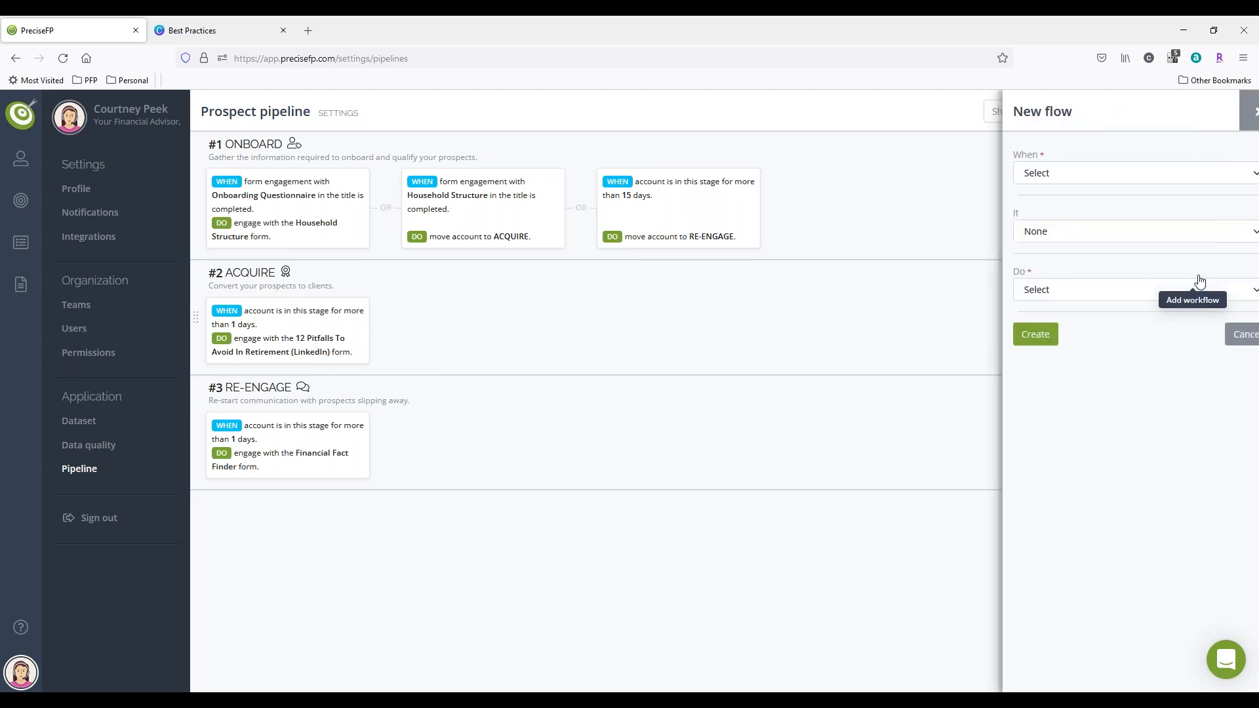
left_click(1018, 177)
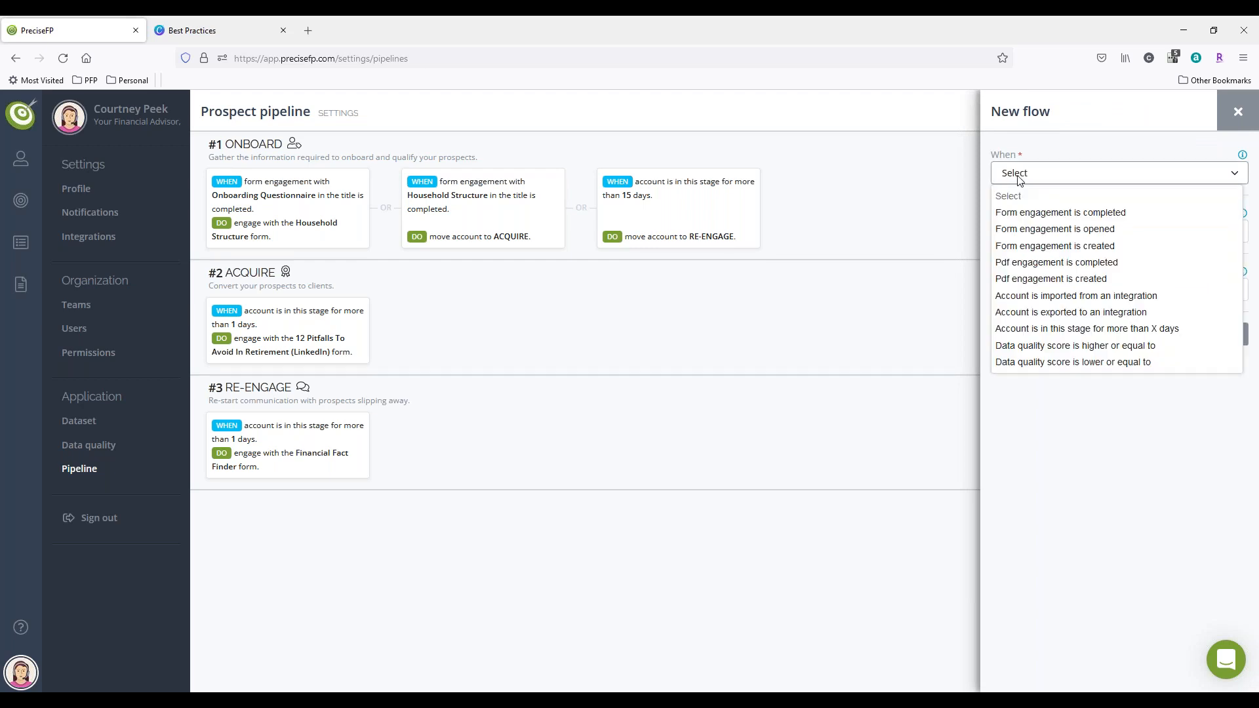
left_click(1057, 213)
left_click(1058, 216)
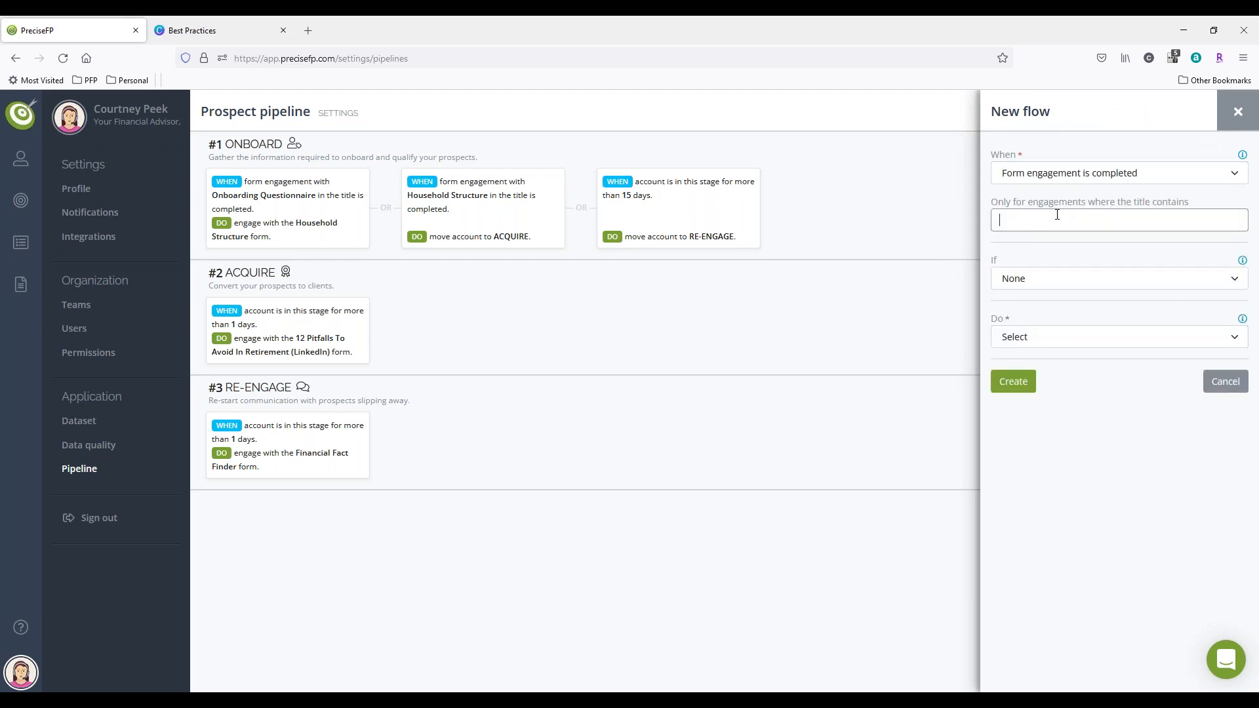
type("Service Agreement")
Step: Set the Service Agreement flow's action to convert the account, and create the flow
left_click(1057, 340)
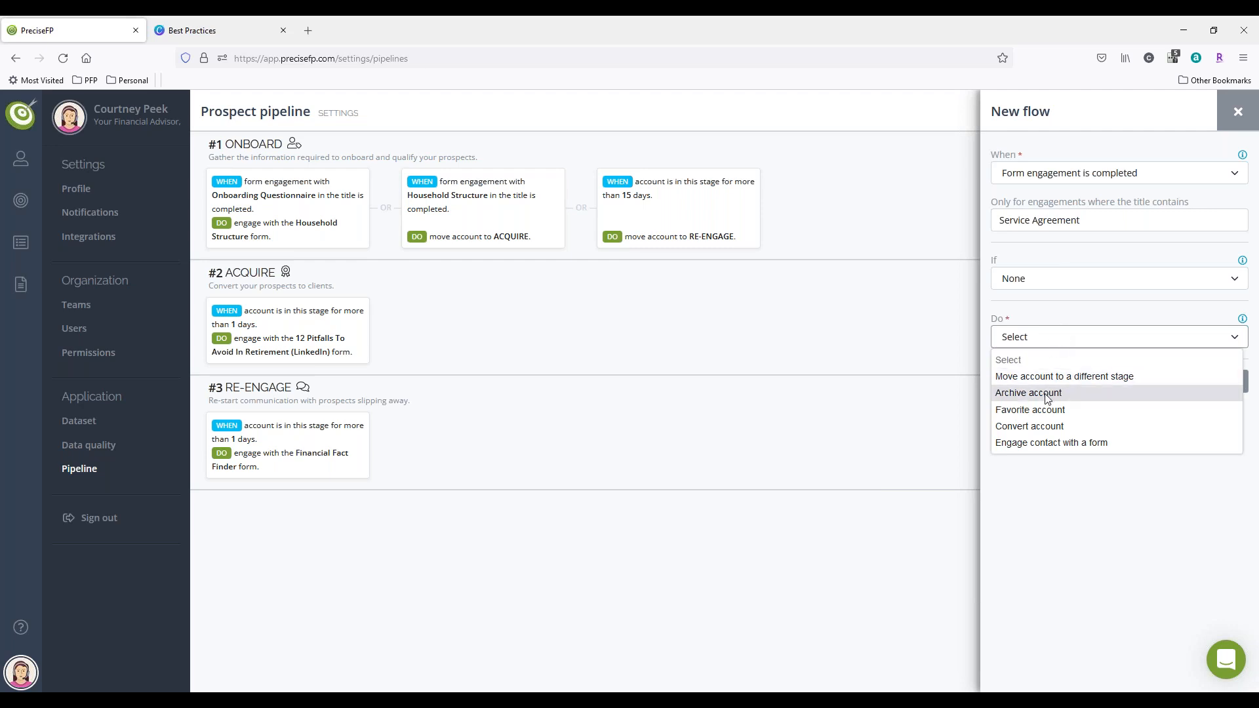
left_click(1038, 426)
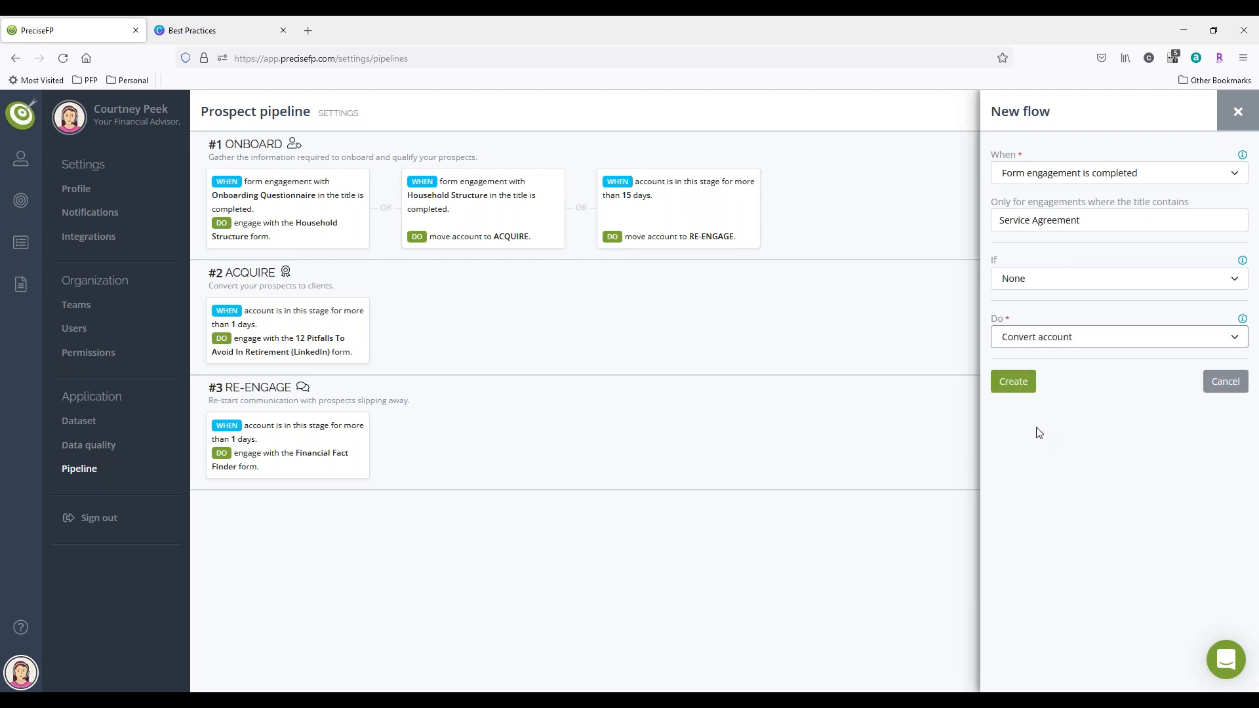
left_click(1027, 384)
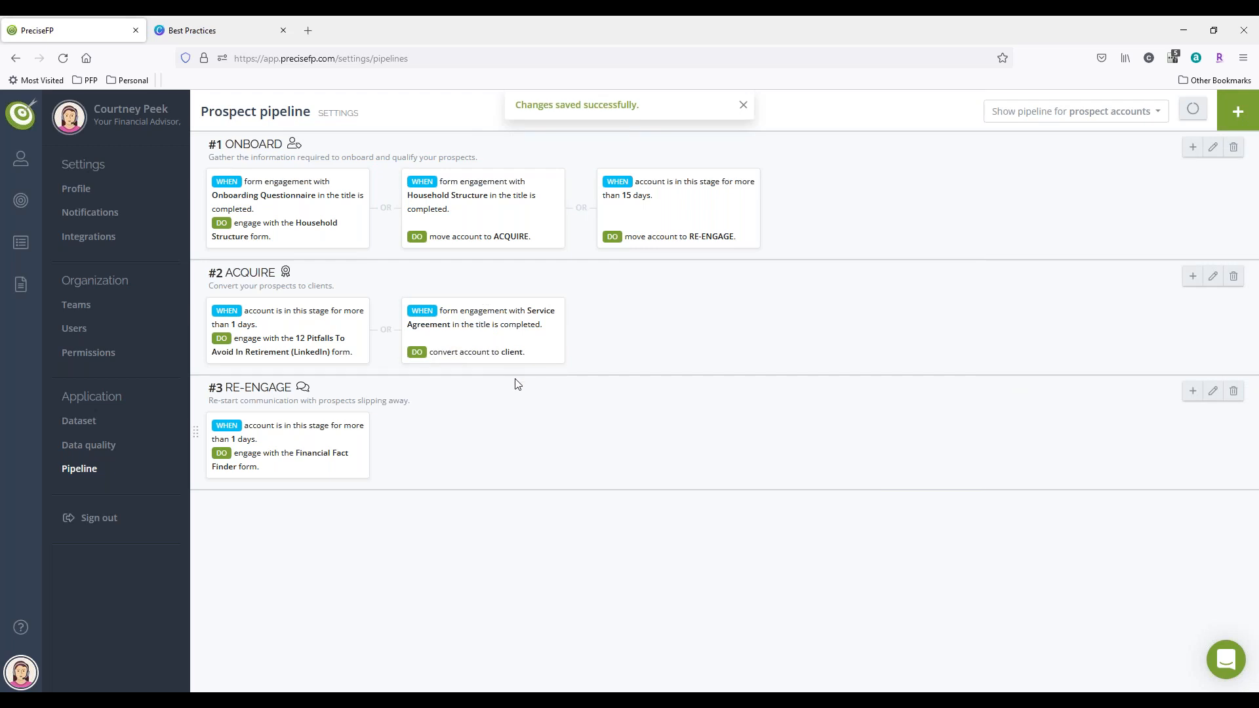
Step: Display the pipeline for client accounts and examine the flows in its stages from ONBOARD to SURVEY
mouse_move(505, 370)
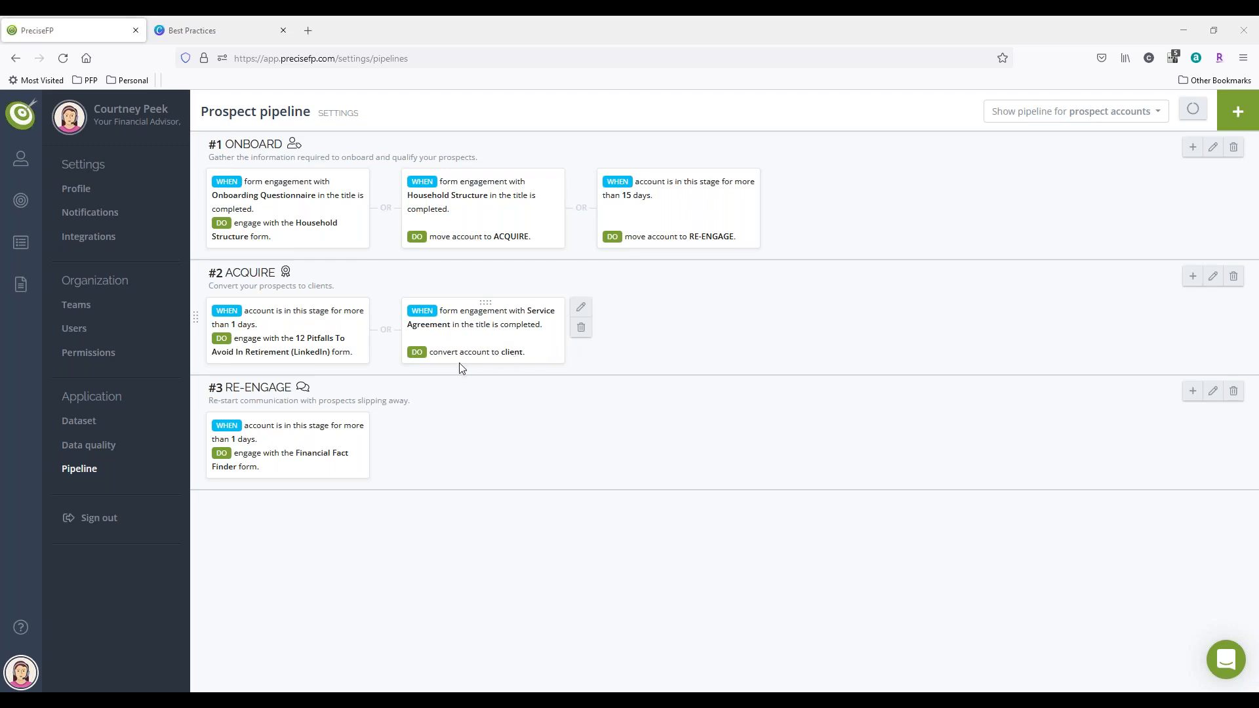
mouse_move(467, 356)
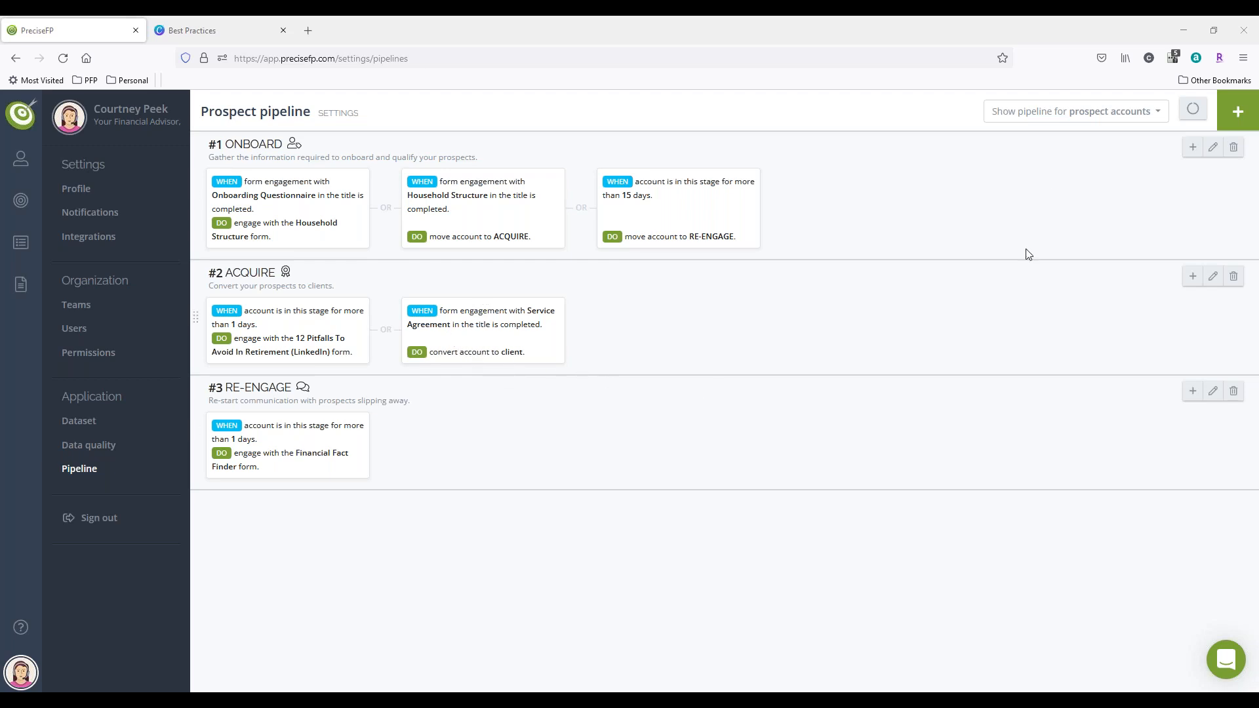
left_click(1104, 117)
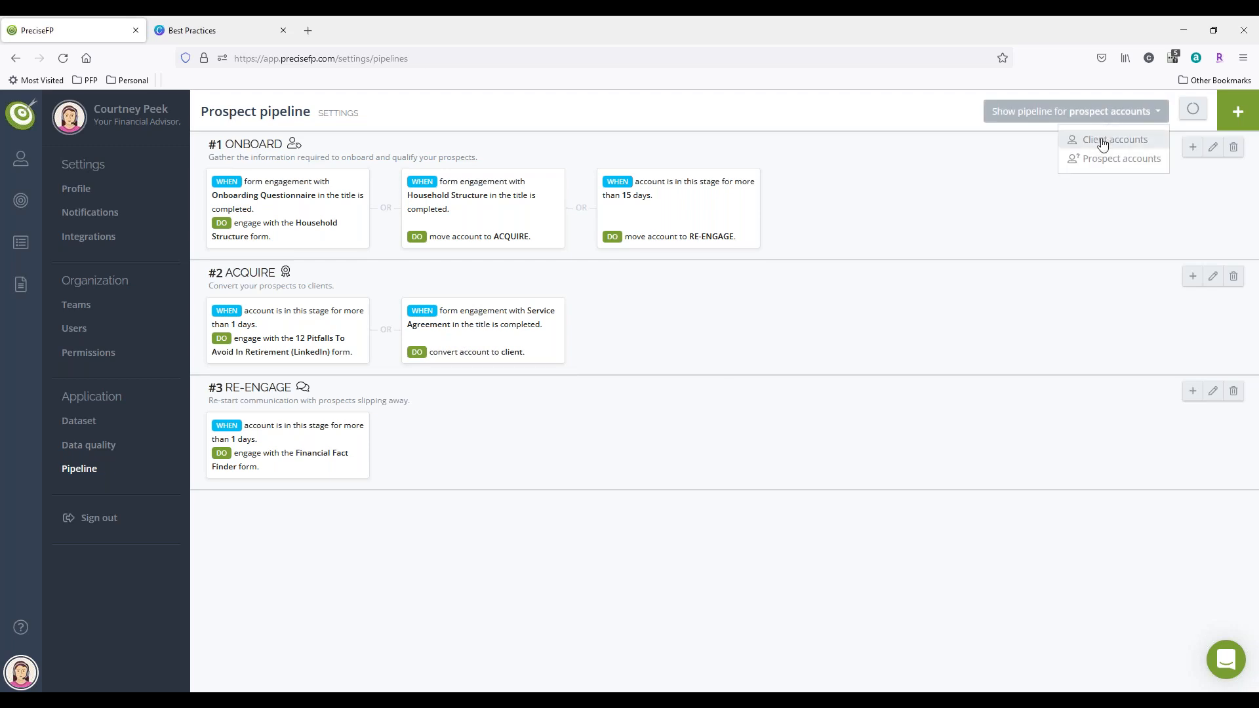
left_click(1105, 139)
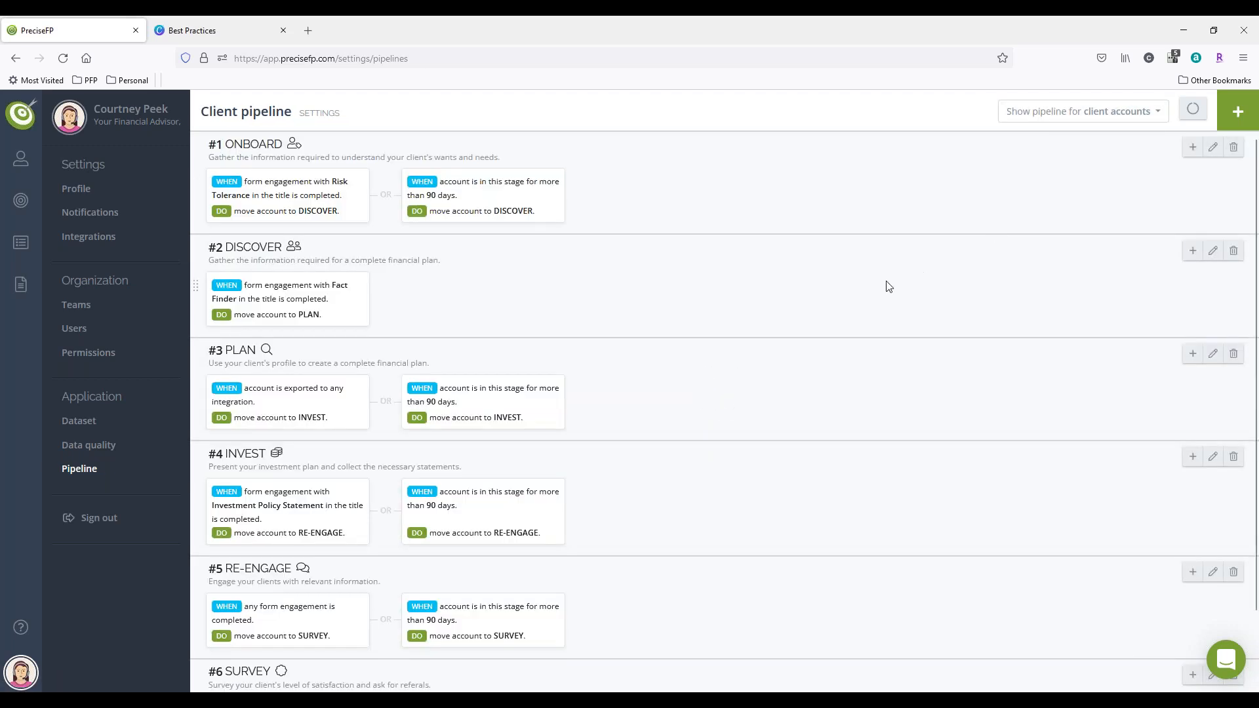
scroll(710, 316, "down", 2)
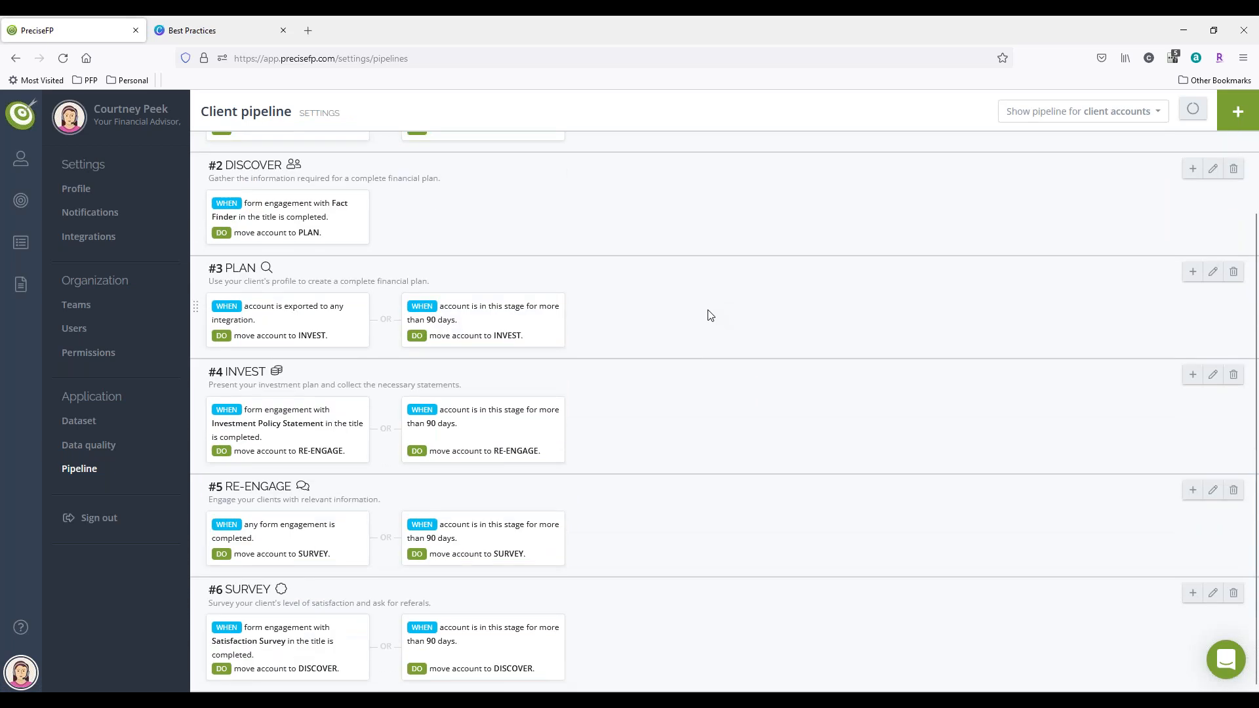
scroll(711, 316, "up", 2)
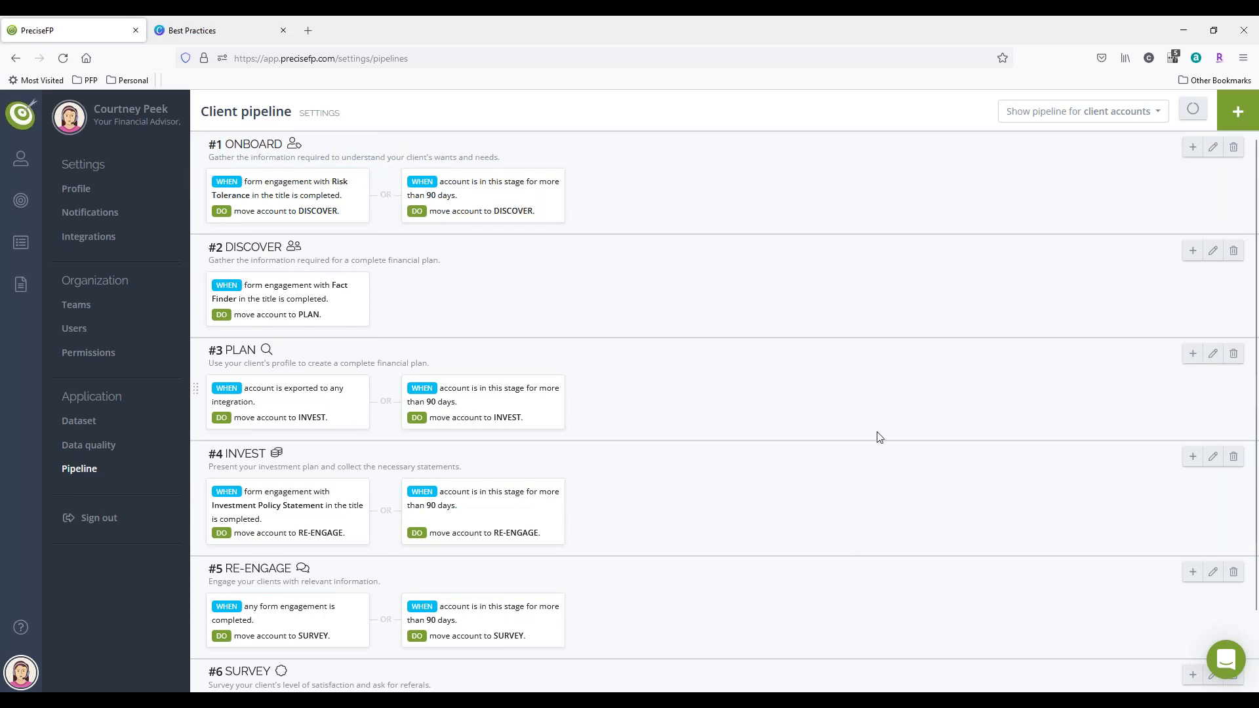
scroll(880, 437, "down", 2)
scroll(879, 437, "up", 2)
scroll(918, 404, "down", 2)
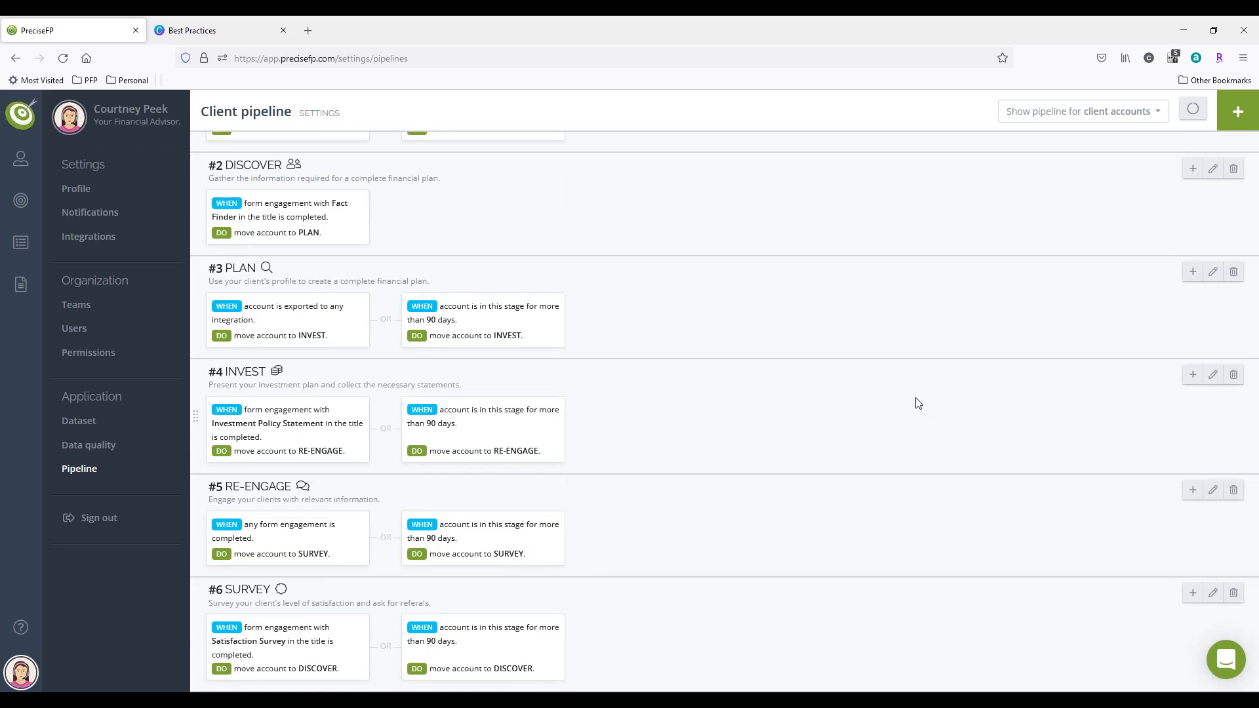
scroll(918, 403, "up", 2)
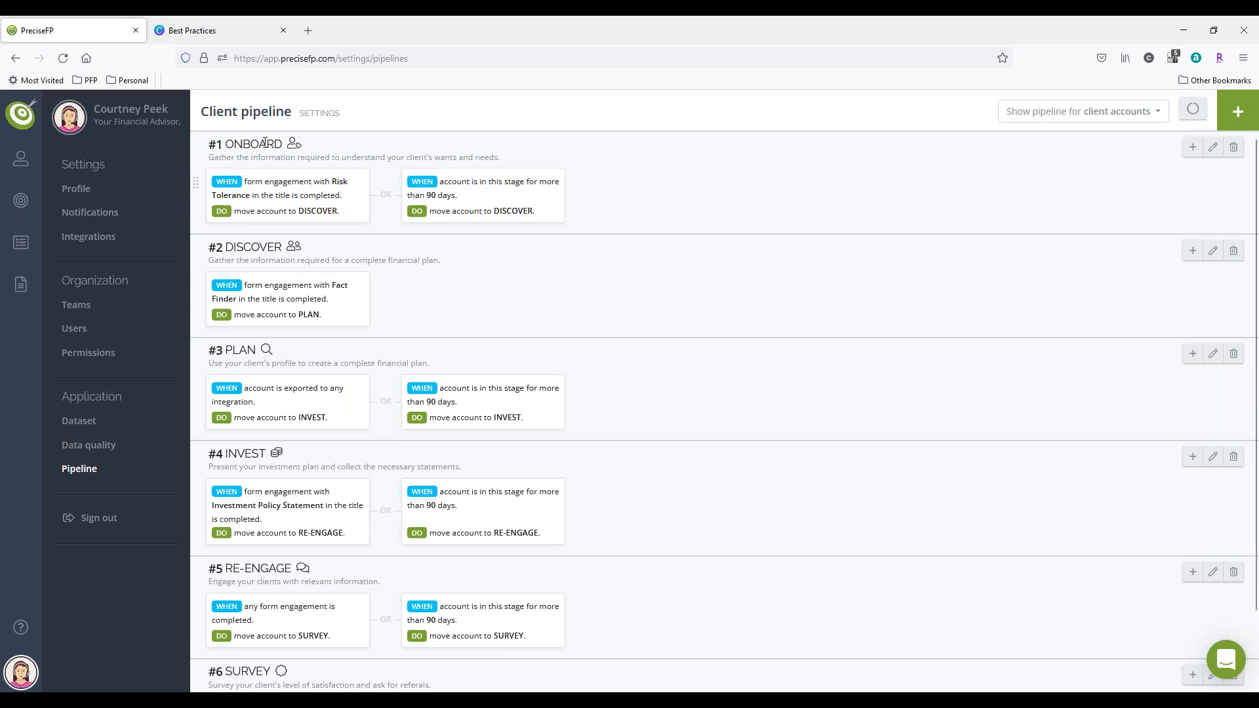
Step: Permanently remove both flows from the client pipeline's ONBOARD stage, the Risk Tolerance one and the 90-day one
mouse_move(312, 212)
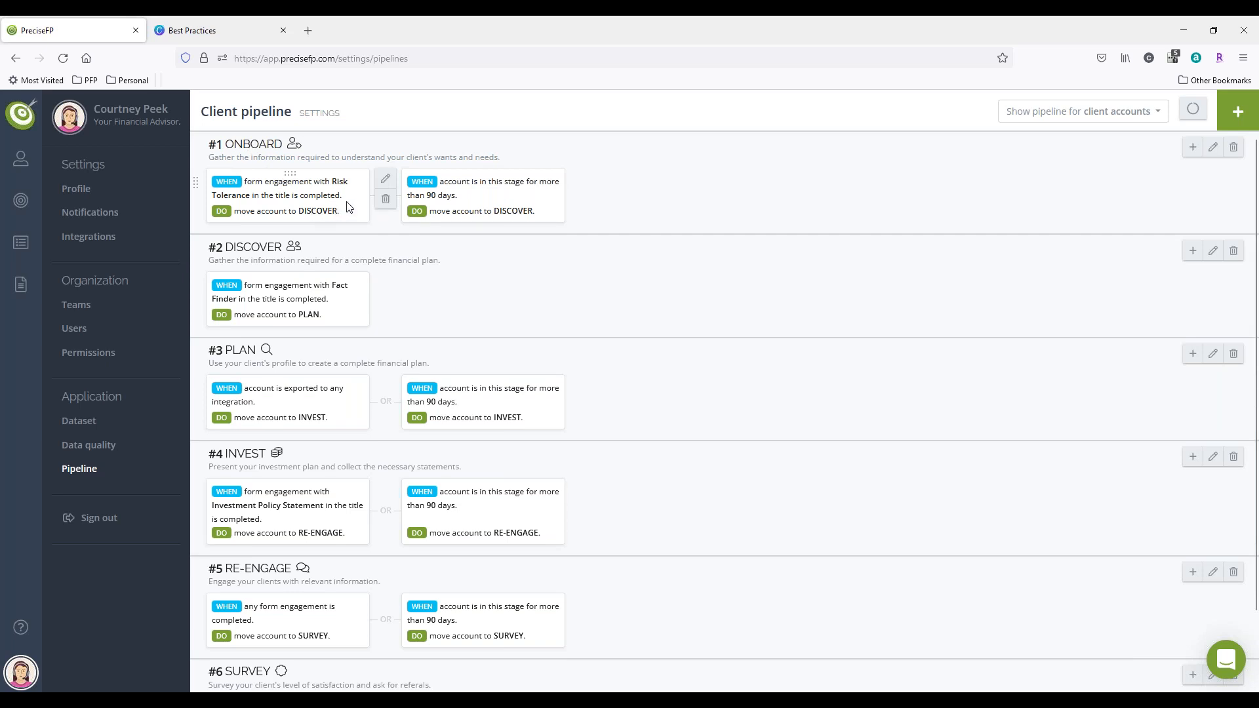
left_click(387, 200)
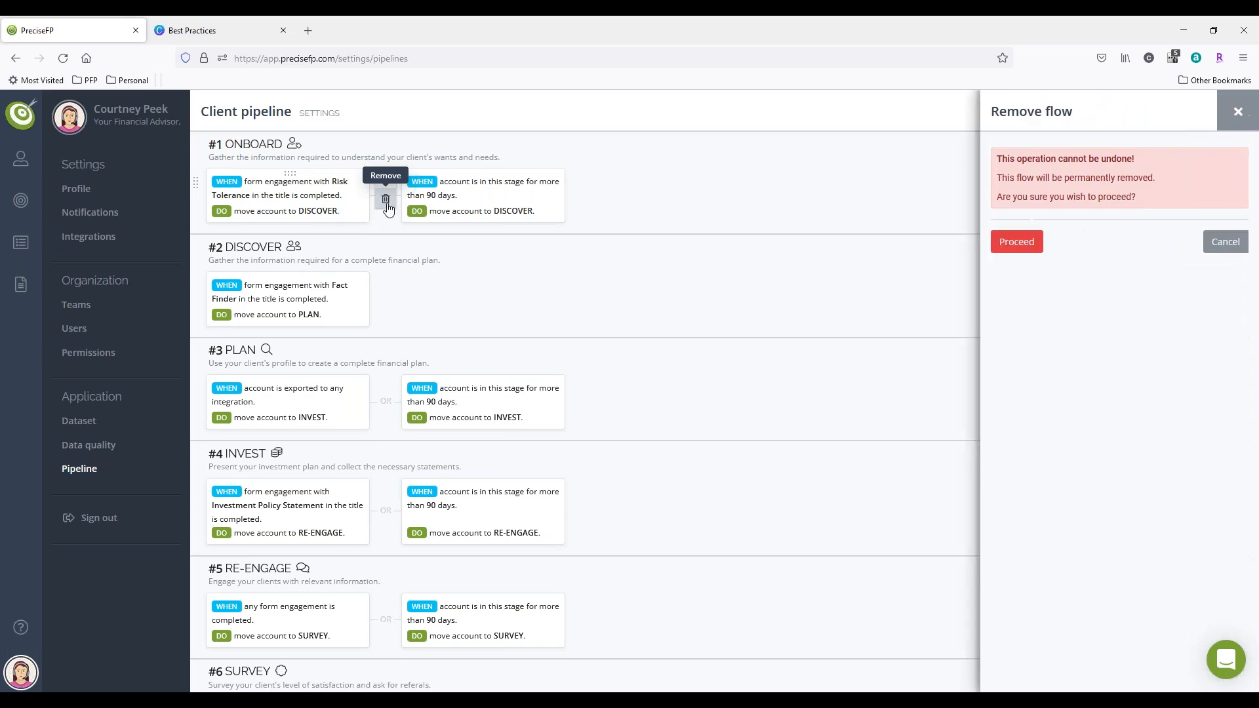
left_click(1025, 242)
left_click(386, 199)
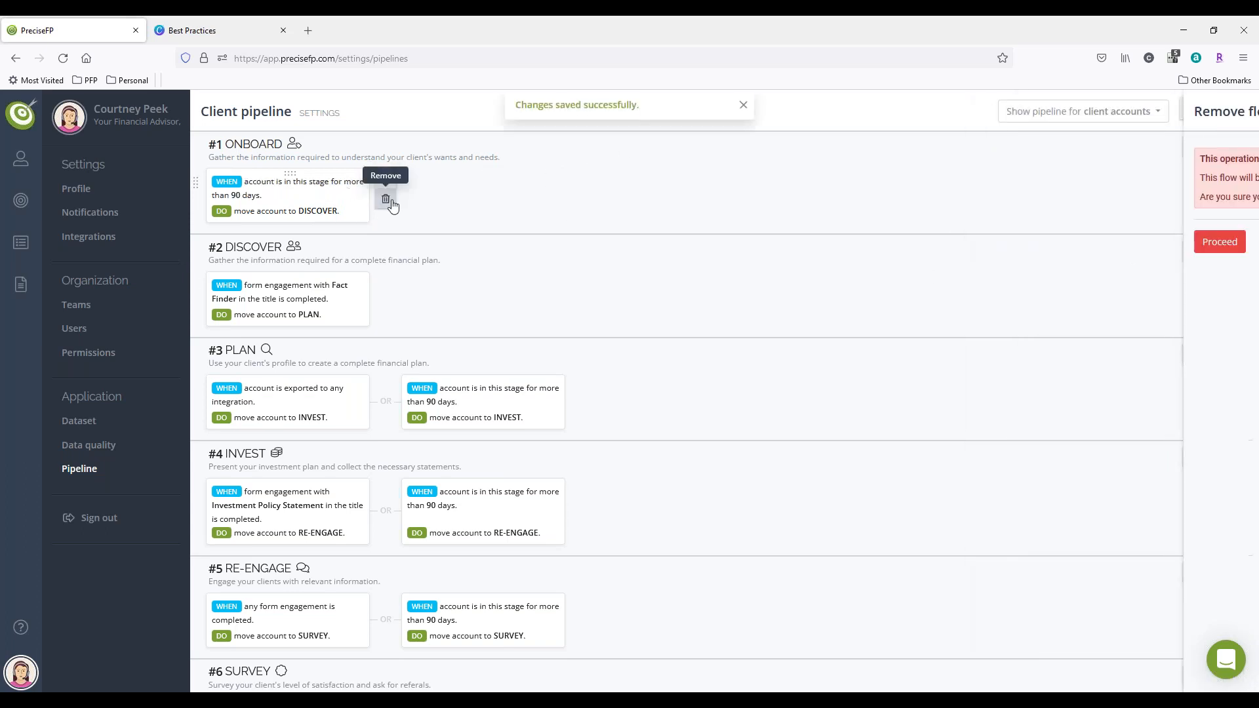
left_click(1016, 242)
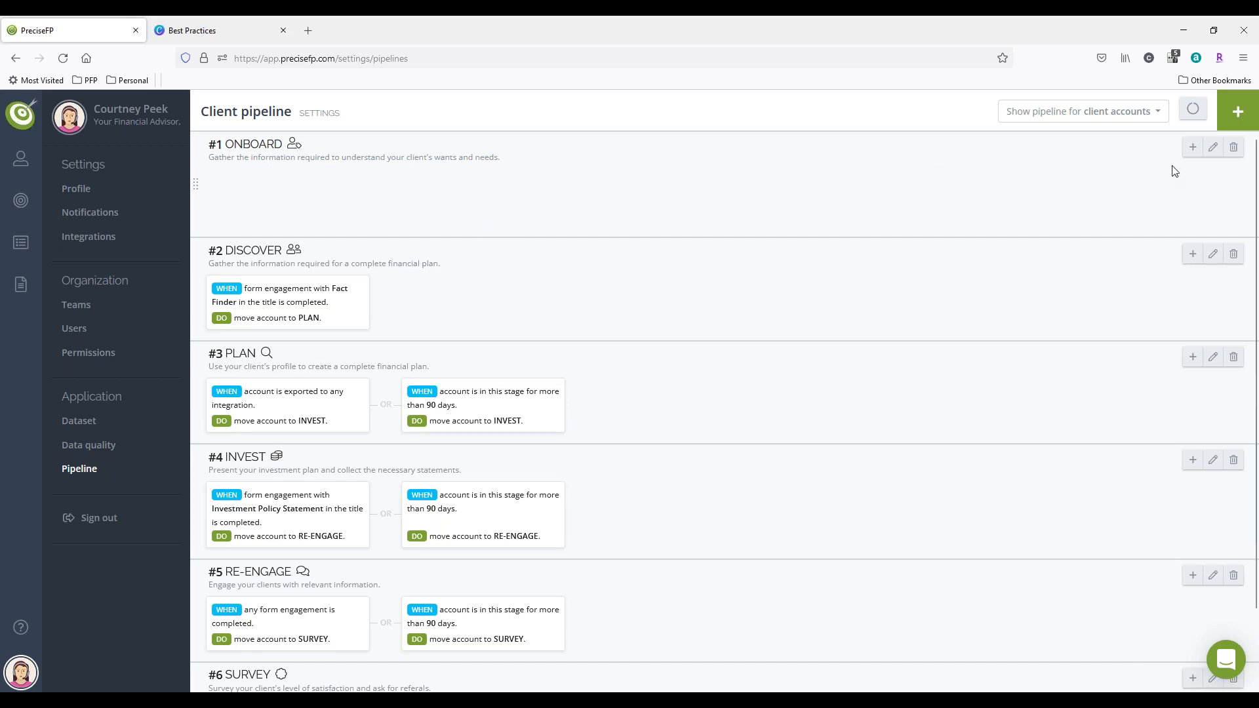
Step: Add a new flow to the client ONBOARD stage triggered when an account is imported from the Redtail integration
left_click(1192, 148)
left_click(1137, 172)
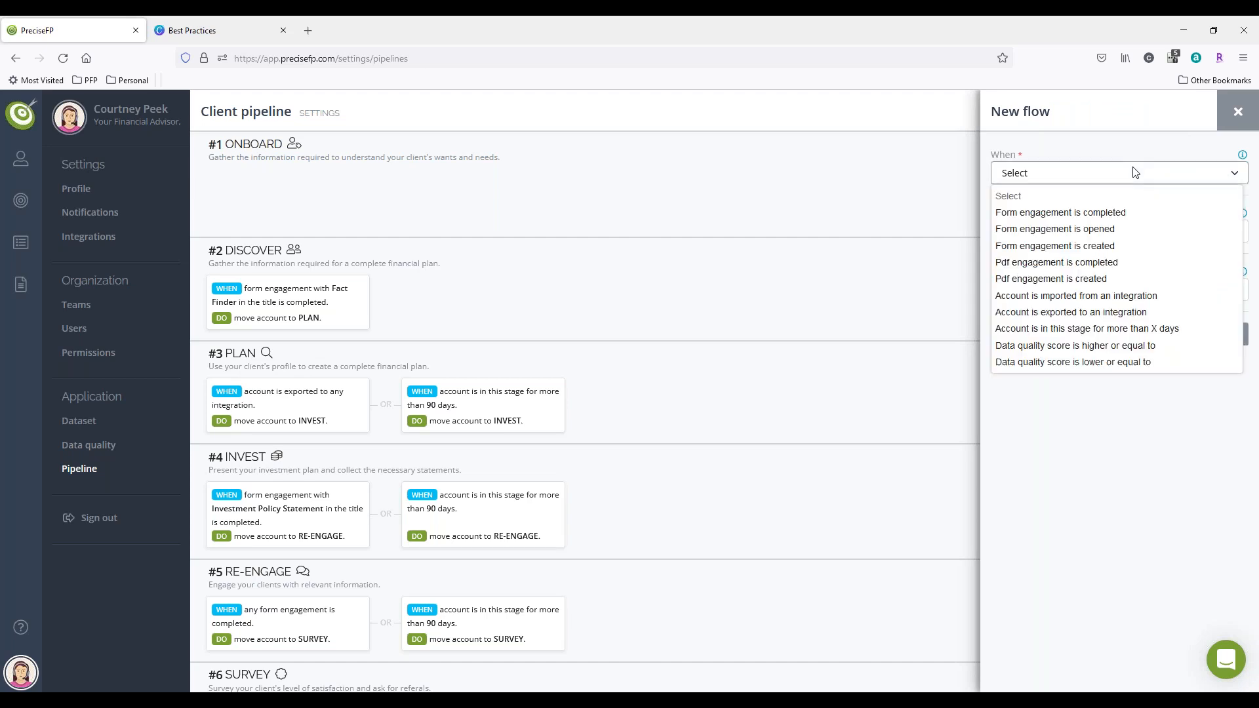
left_click(1052, 298)
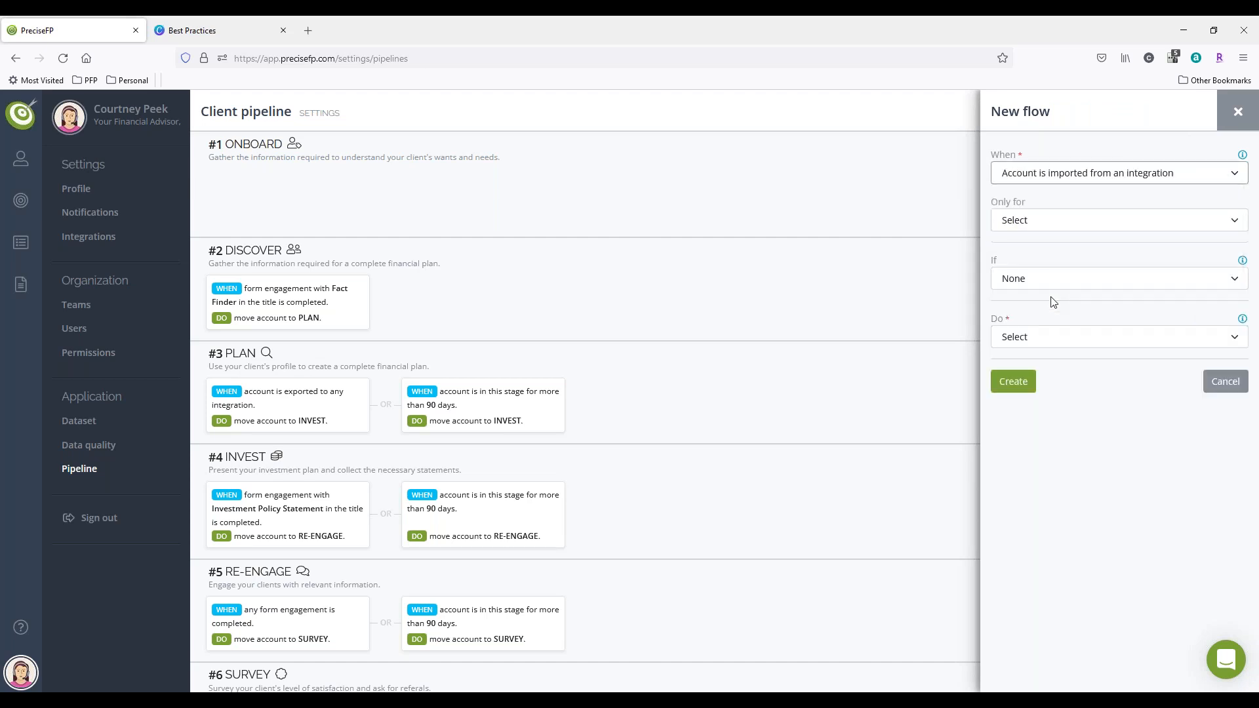
left_click(1083, 223)
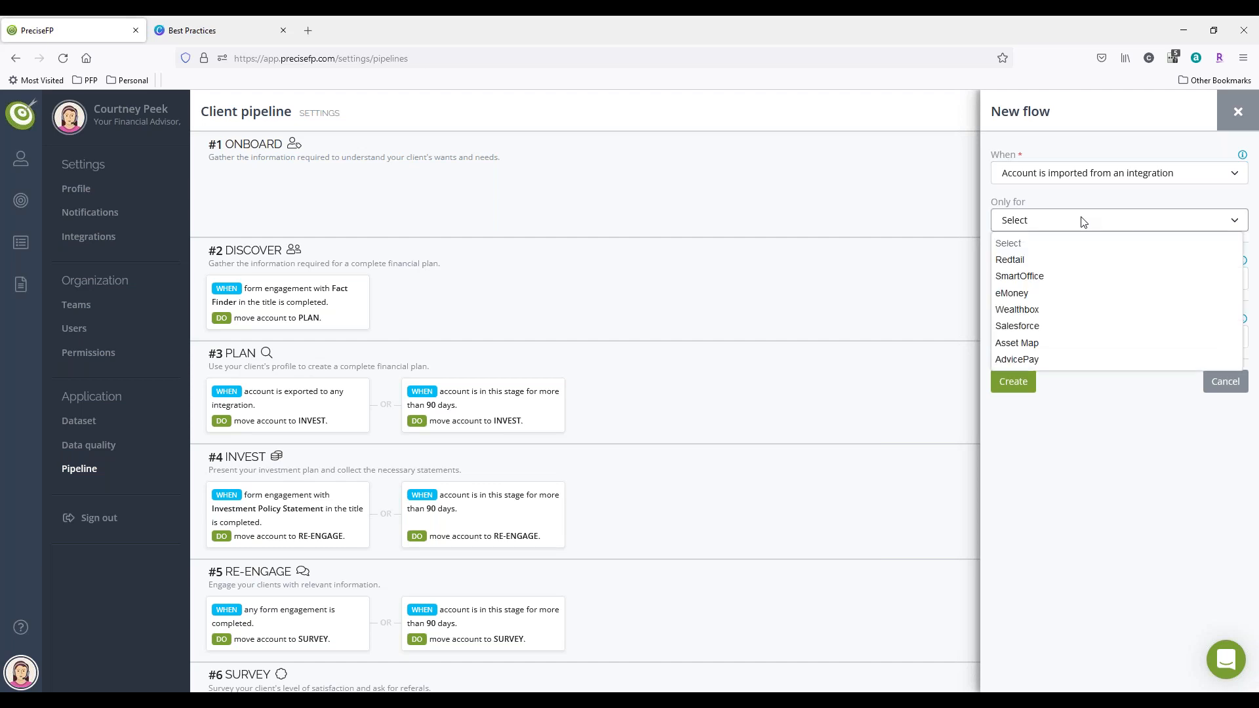
left_click(1046, 259)
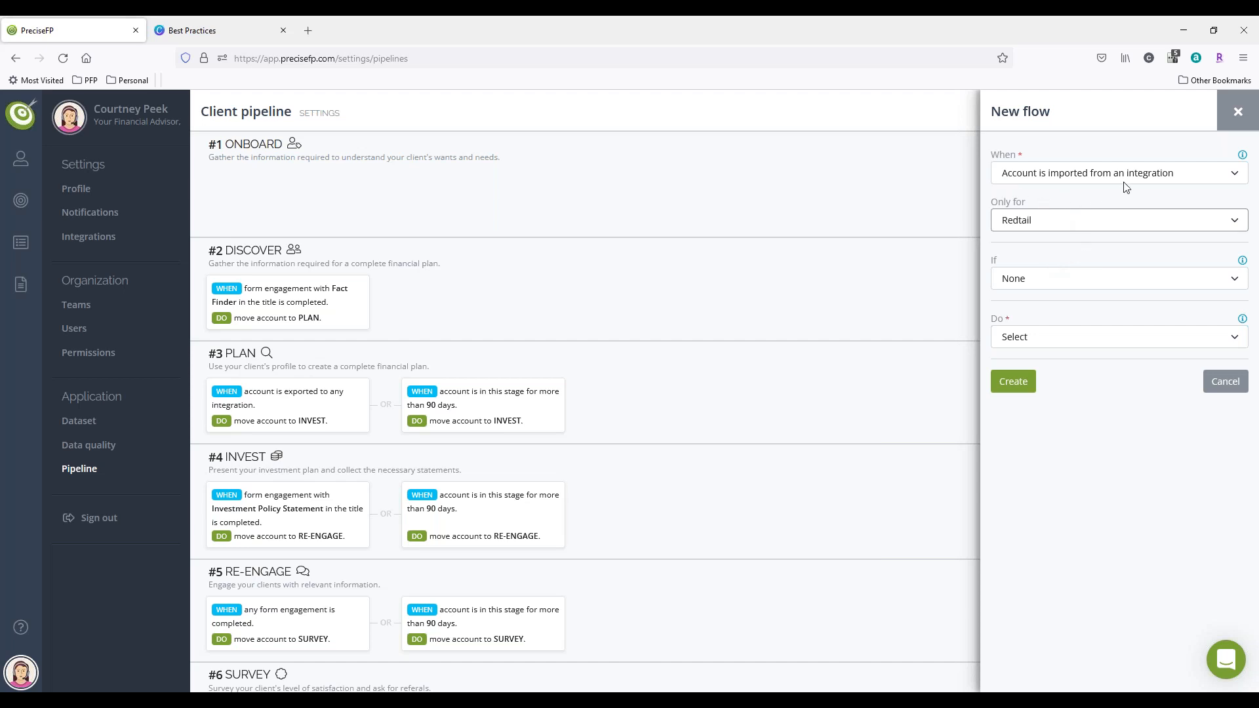
Step: Set the Redtail flow's action to engage the contact with the first Financial Fact Finder form template, and create the flow
left_click(1066, 338)
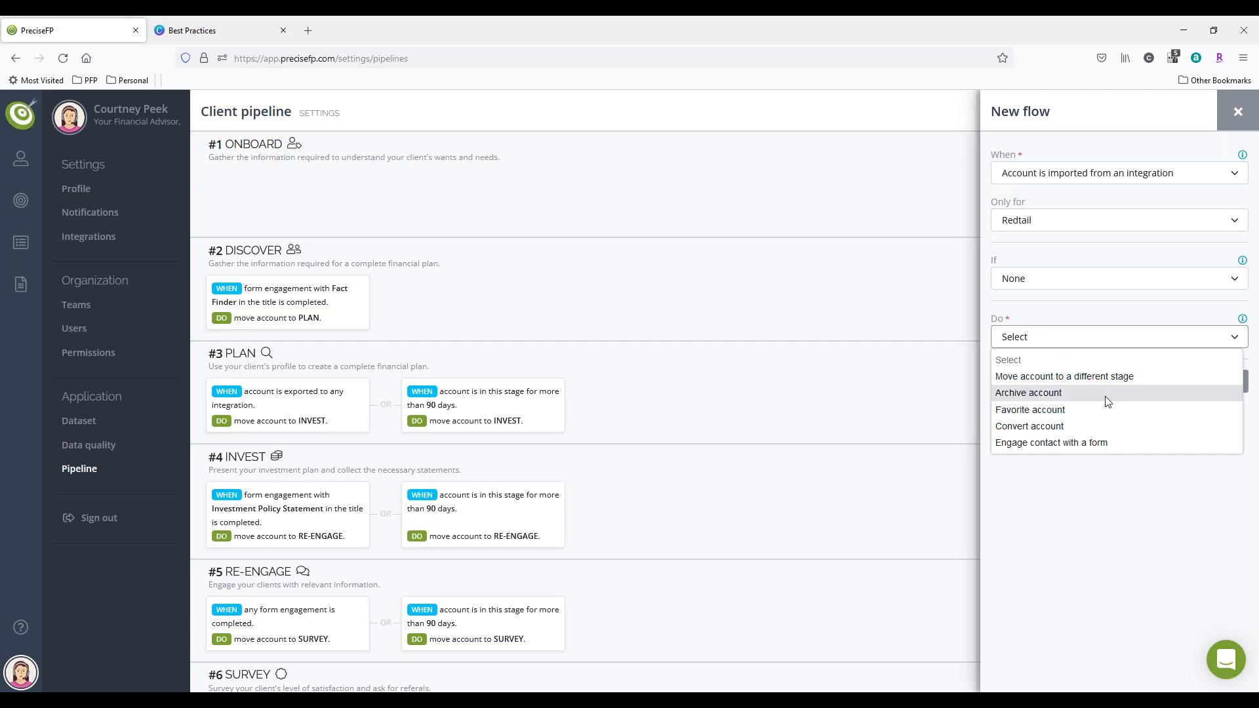
left_click(1089, 446)
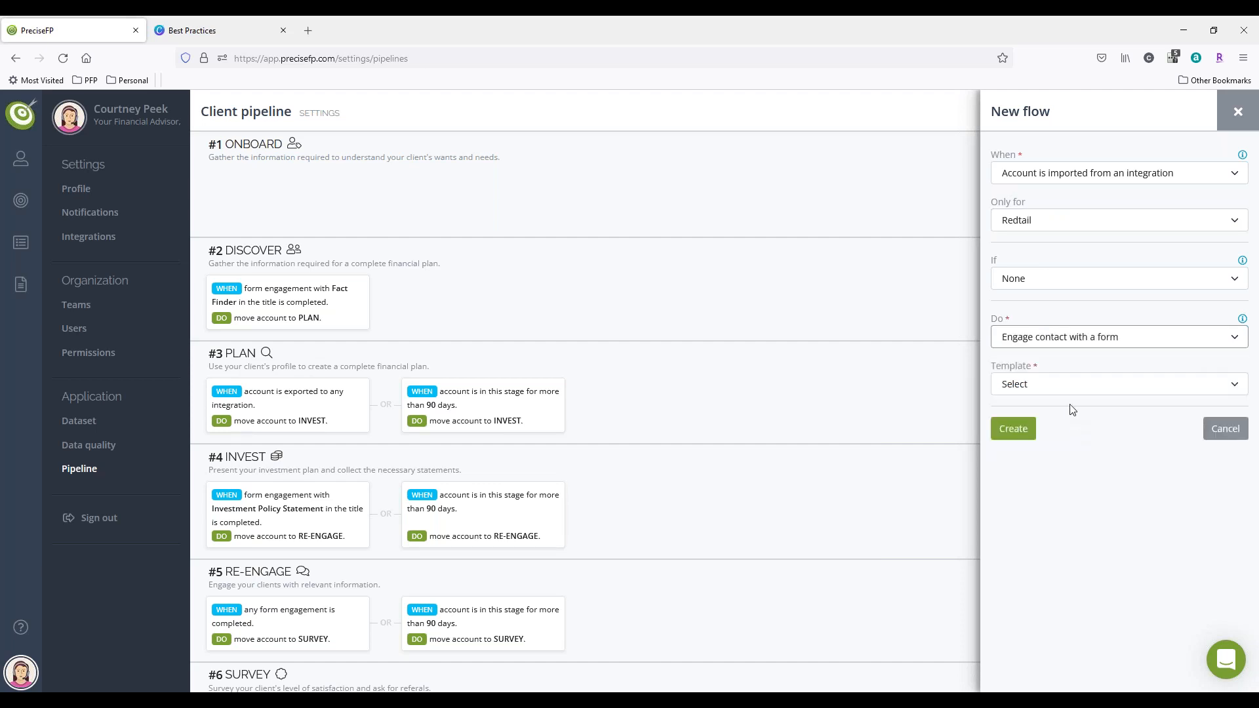
left_click(1065, 389)
left_click(1053, 442)
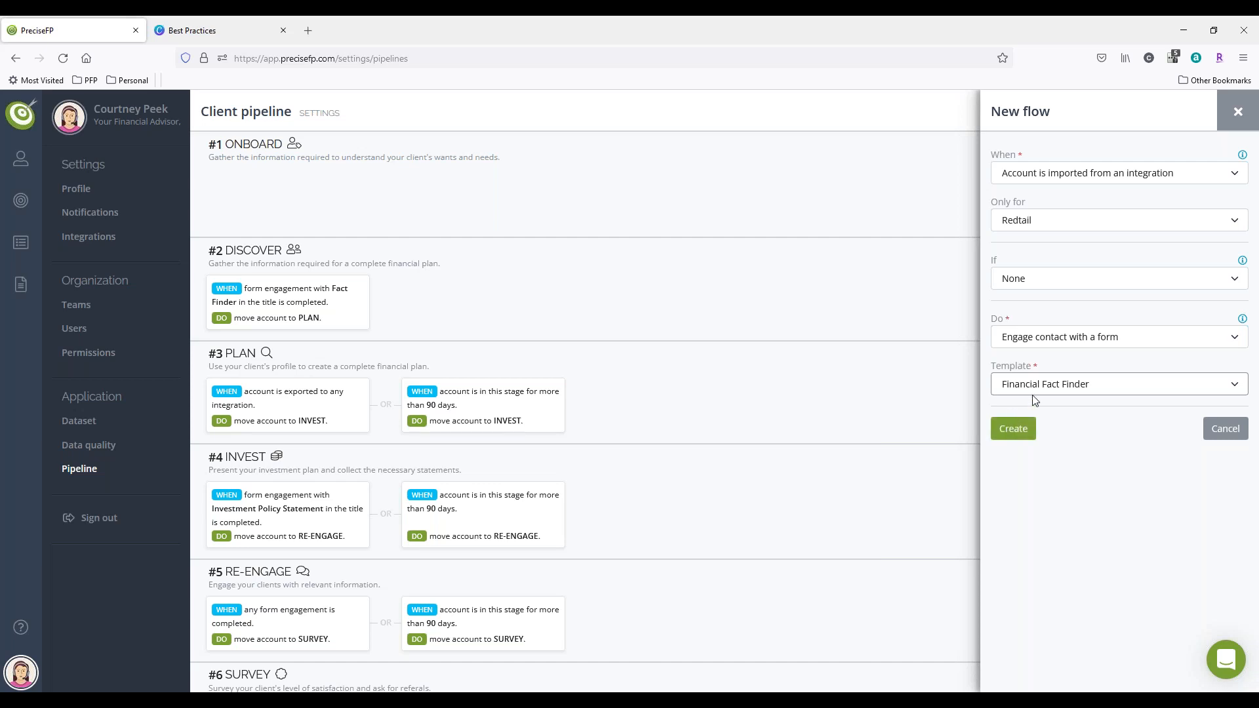
left_click(1025, 430)
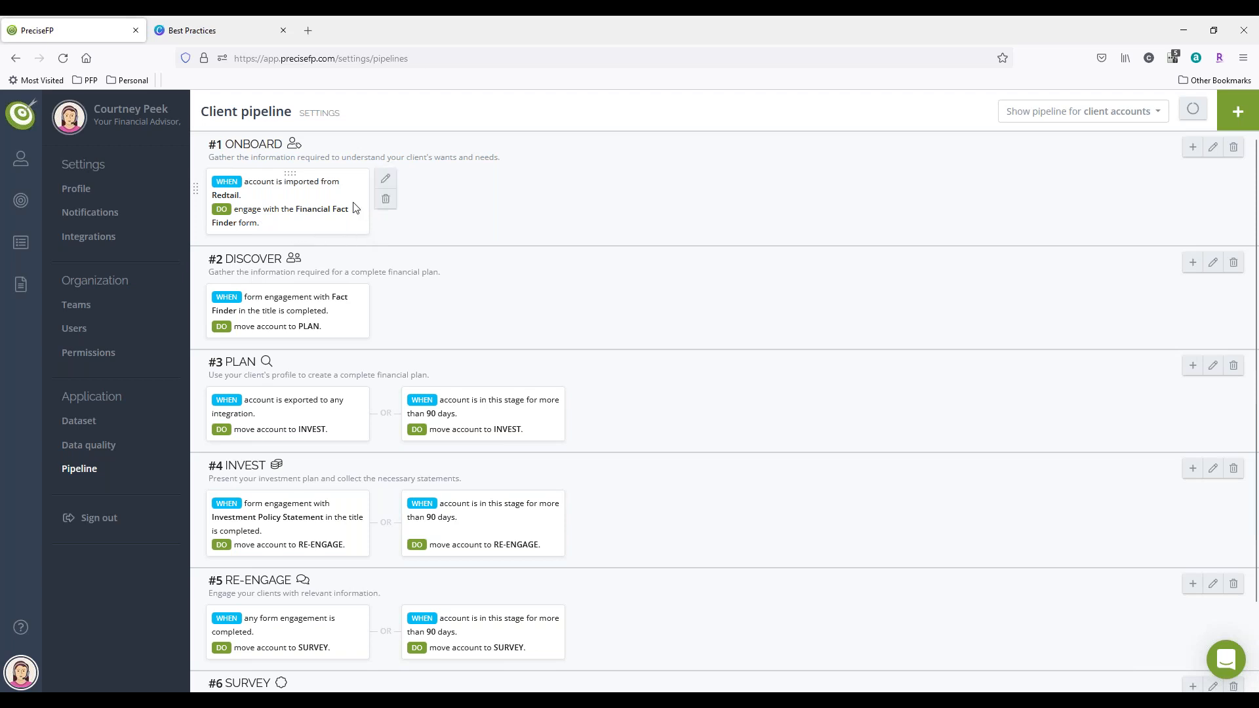
Step: Permanently remove the Redtail import flow from the client ONBOARD stage
mouse_move(362, 191)
left_click(384, 202)
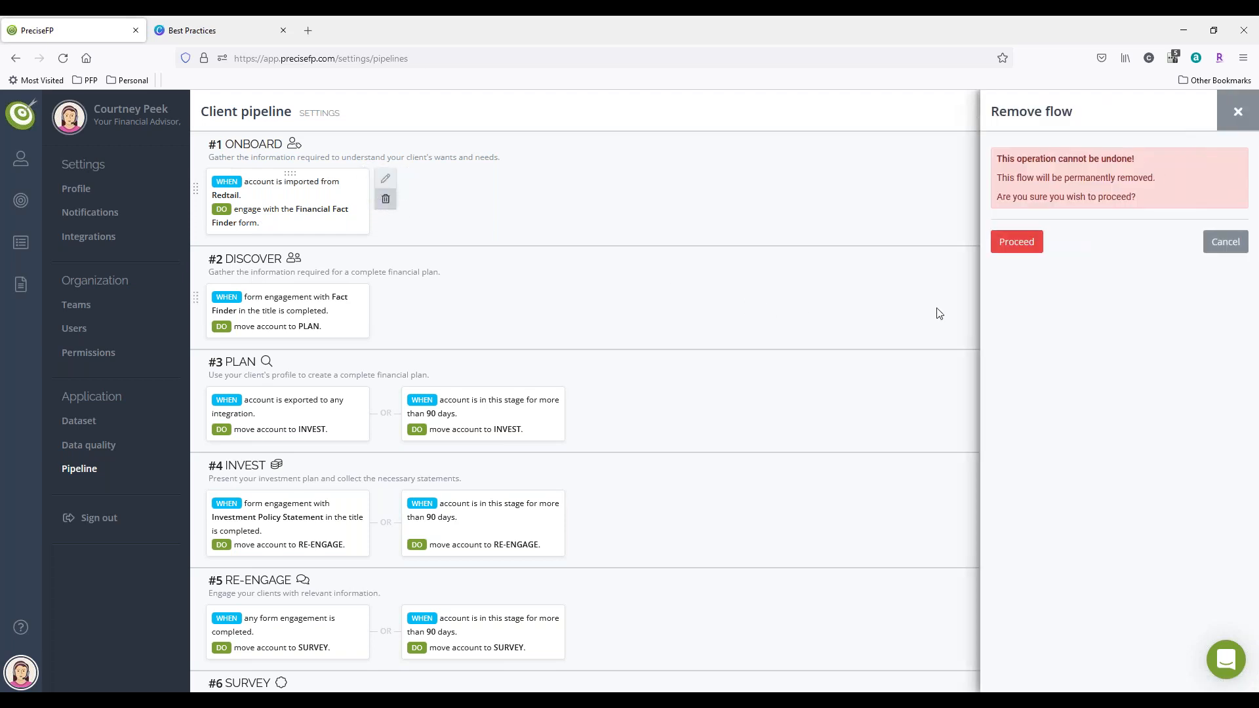
left_click(1017, 243)
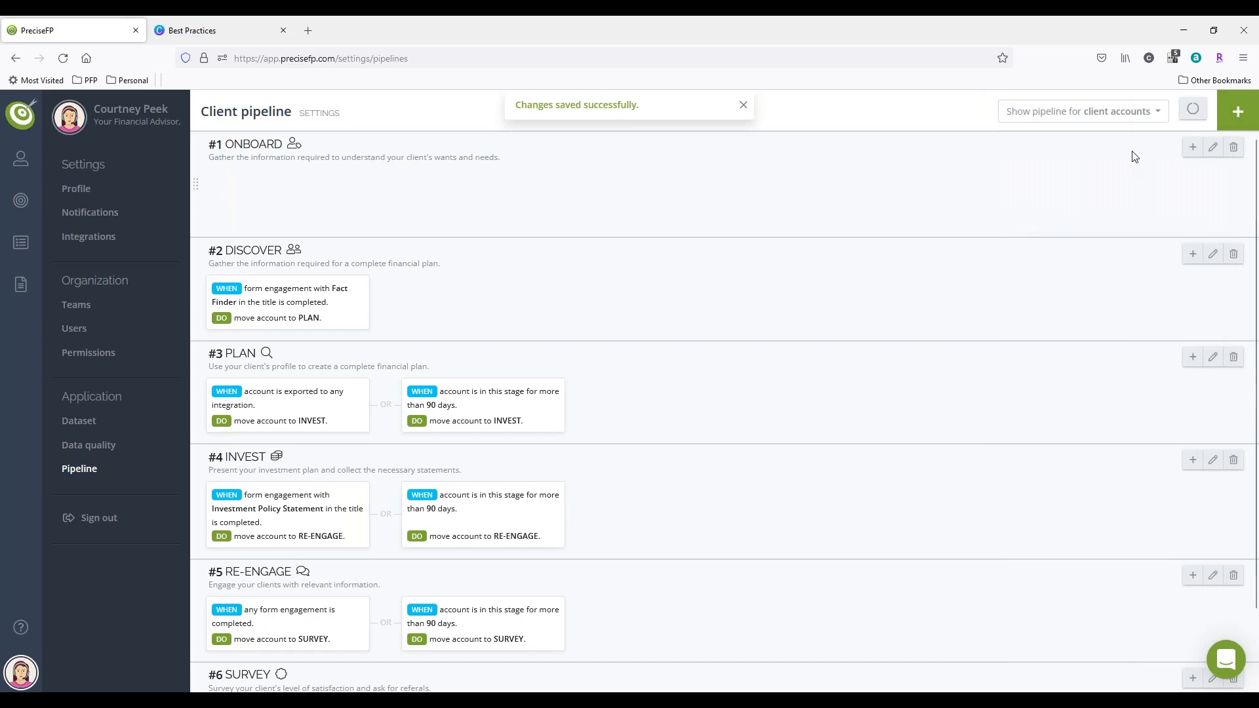
Step: Add a new flow to the client ONBOARD stage triggered when an account is in this stage for more than 1 day
left_click(1193, 148)
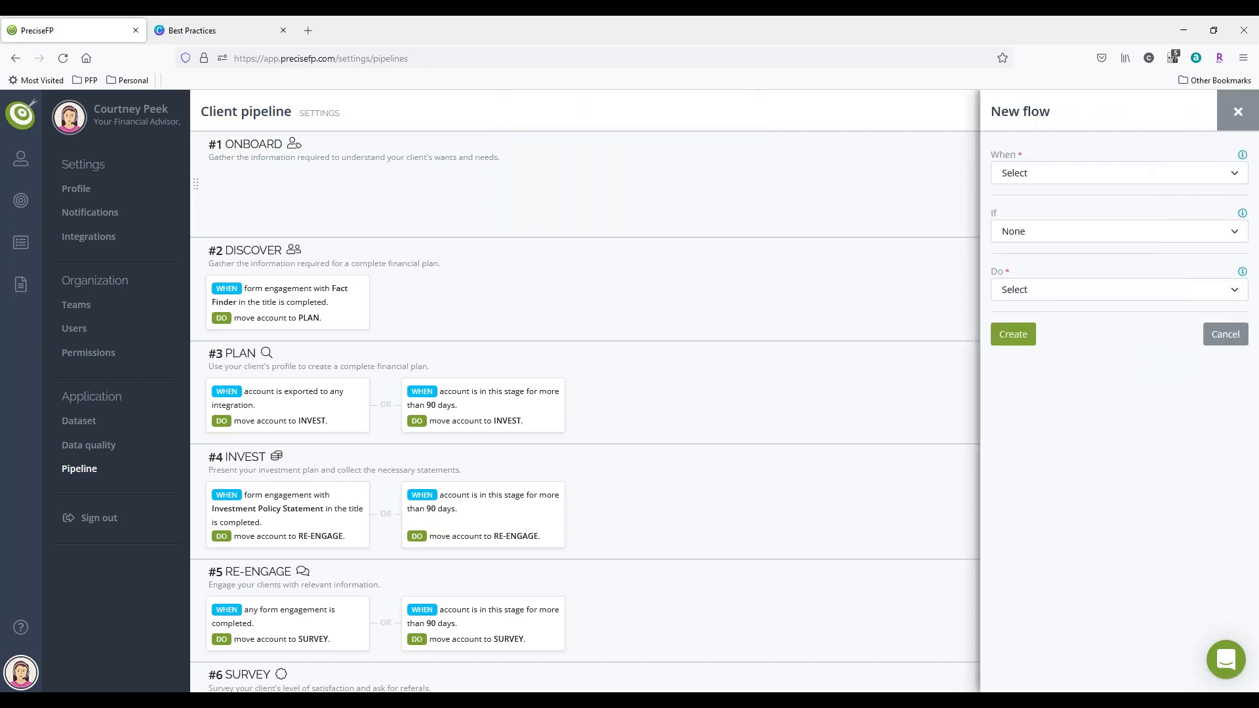
left_click(1110, 174)
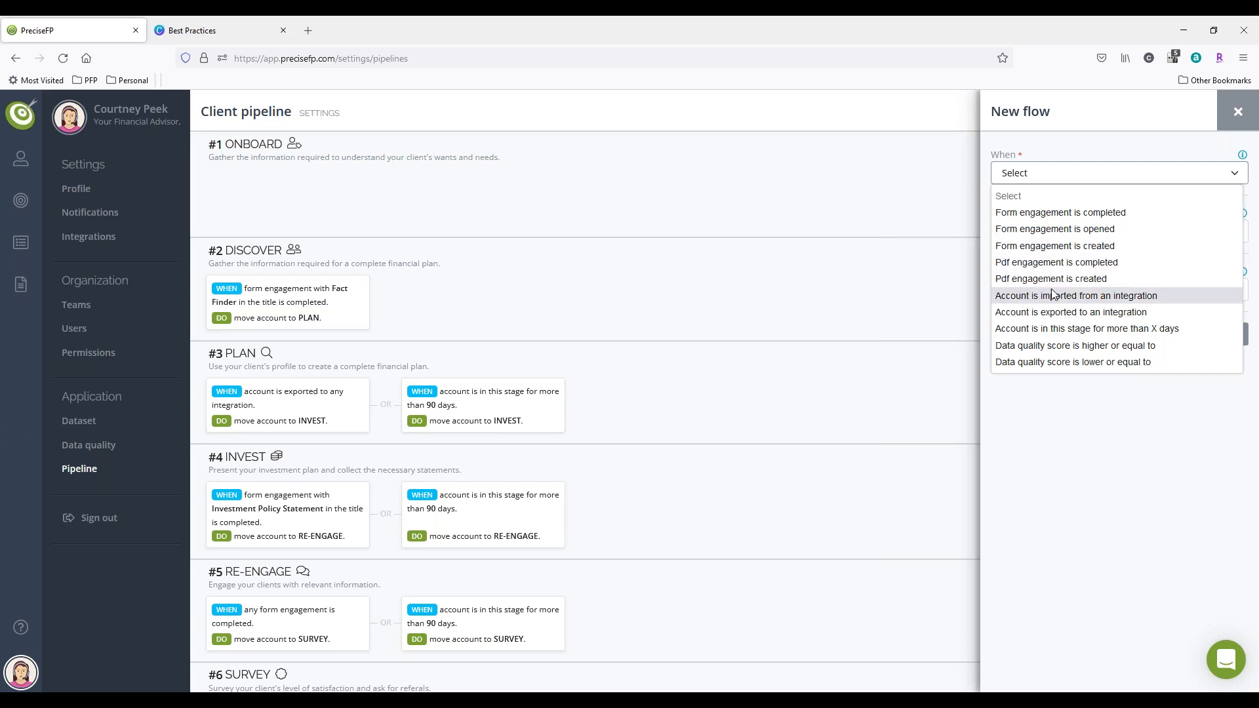
left_click(1044, 330)
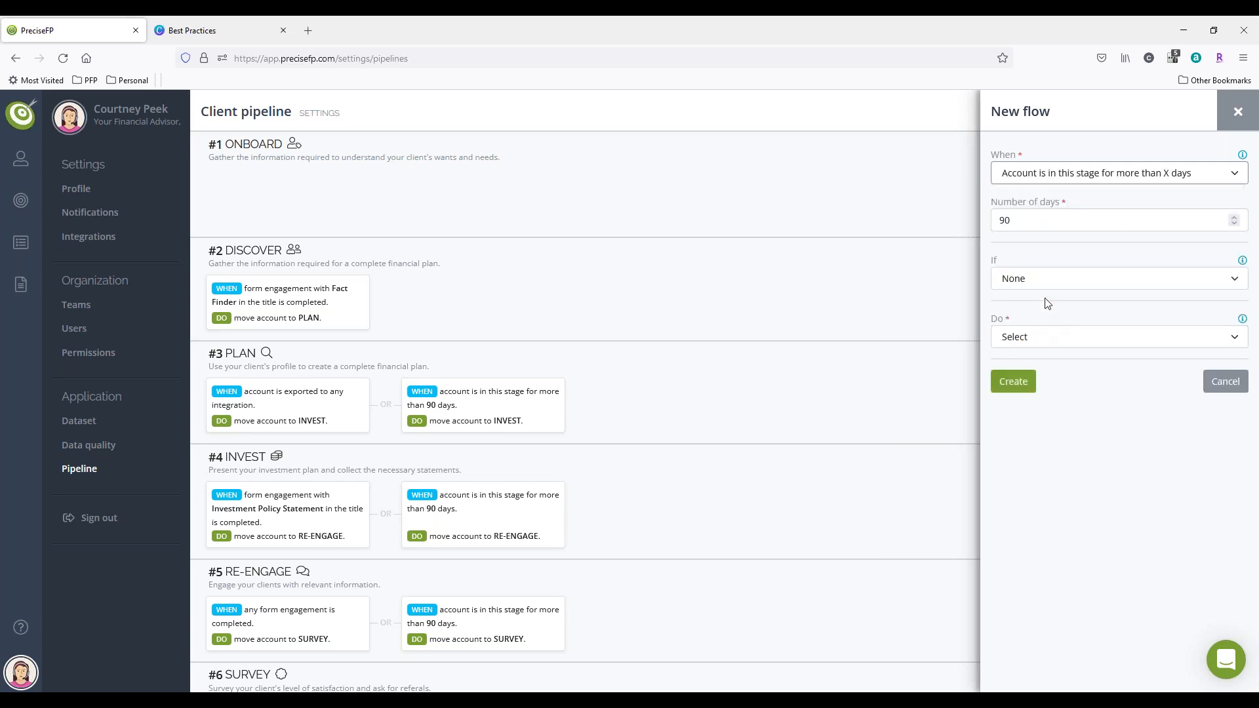
left_click(1068, 224)
type("1")
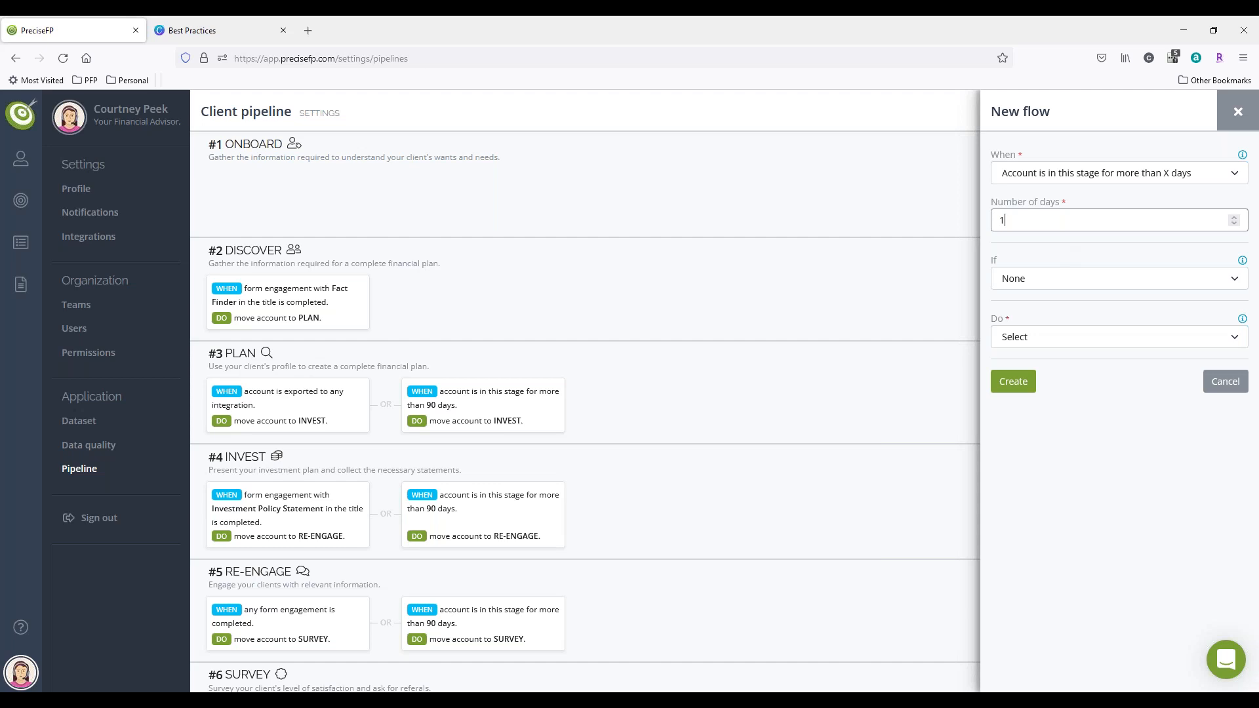
Step: Set the flow's action to engage the contact with the Risk Tolerance form template, and create the flow
left_click(1043, 343)
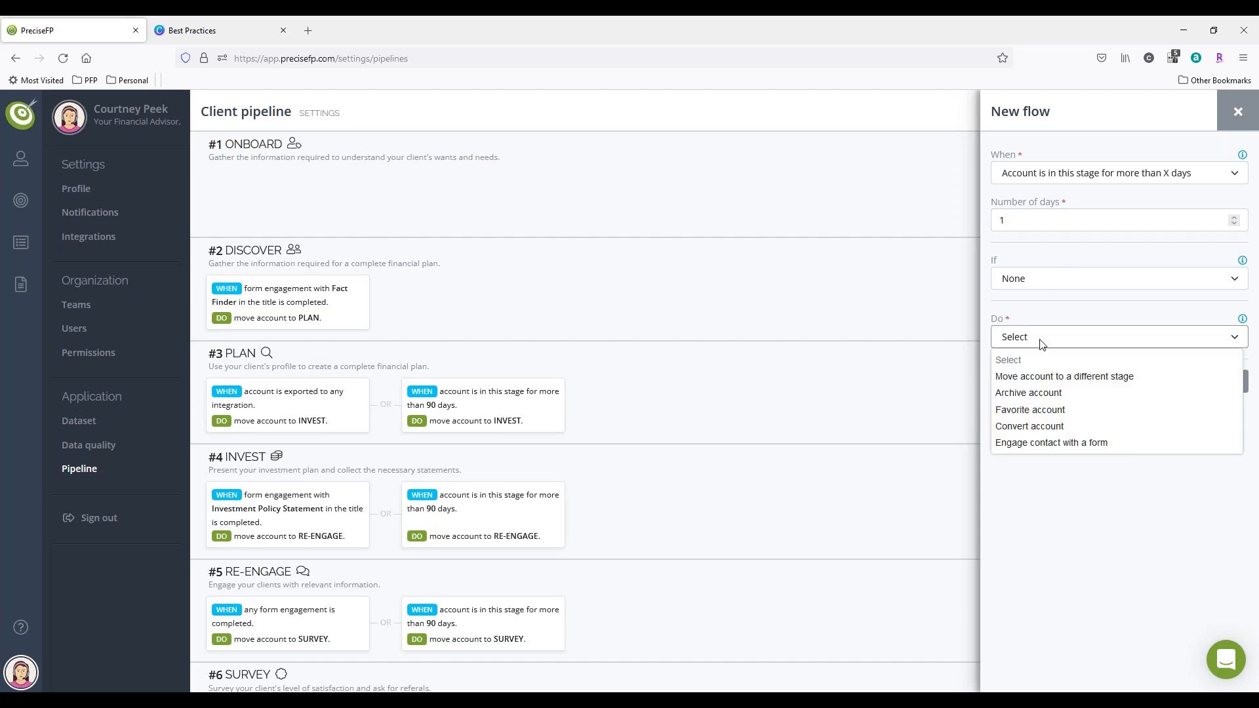
left_click(1059, 444)
left_click(1084, 386)
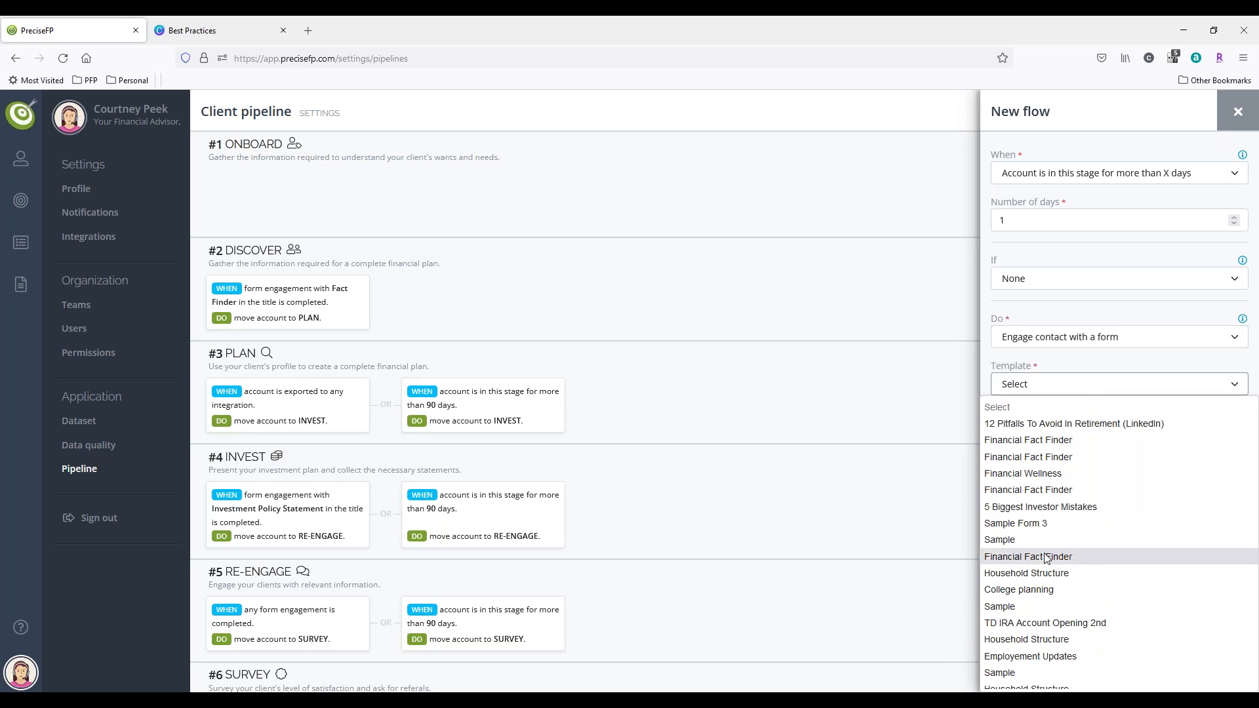
scroll(1047, 558, "down", 3)
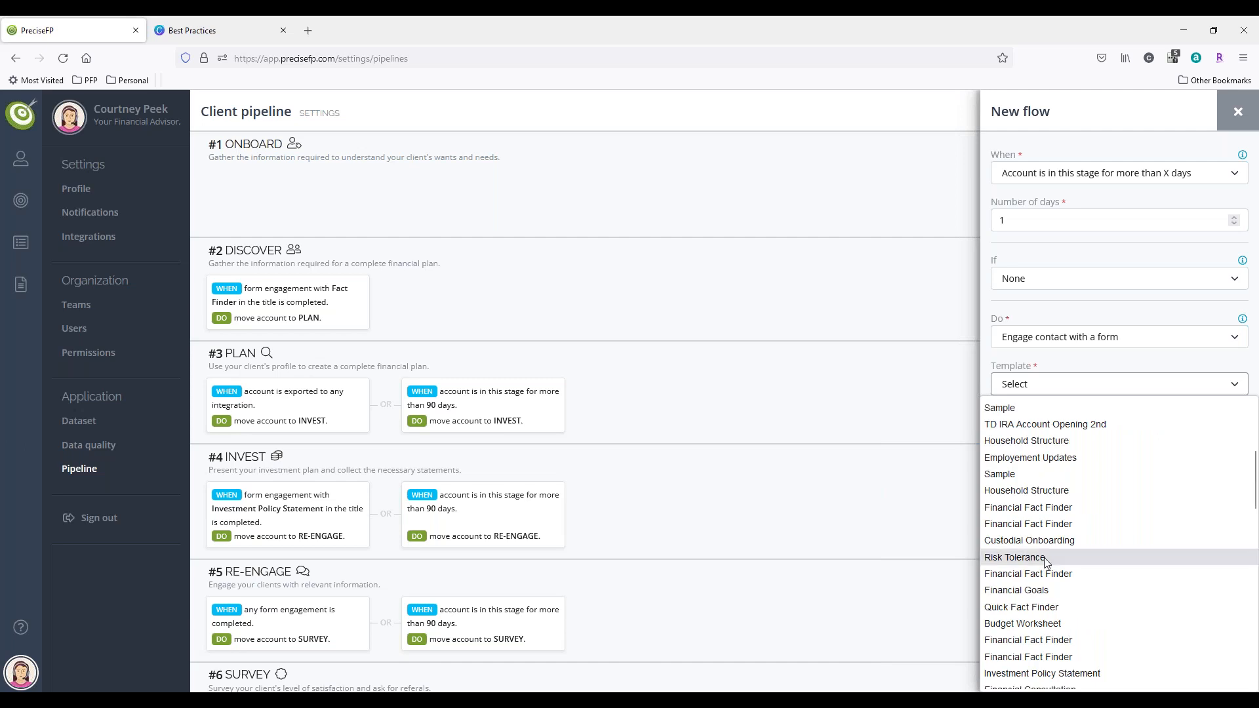
left_click(1047, 559)
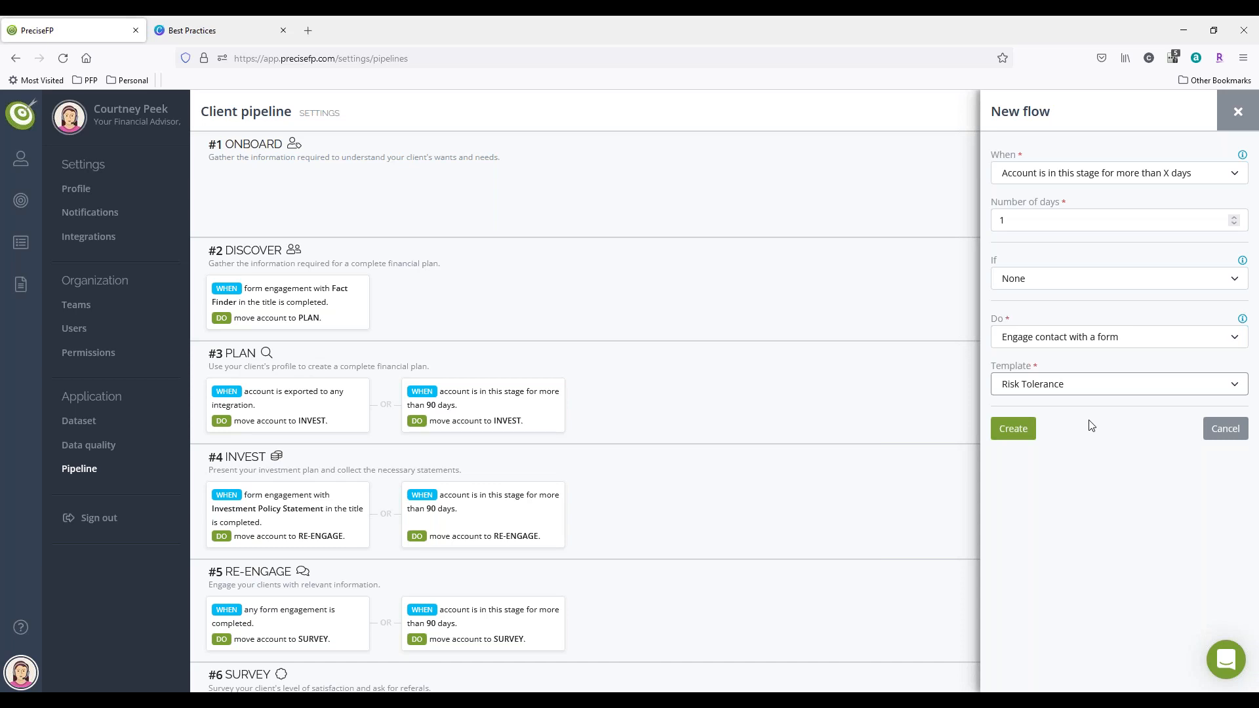
left_click(1009, 443)
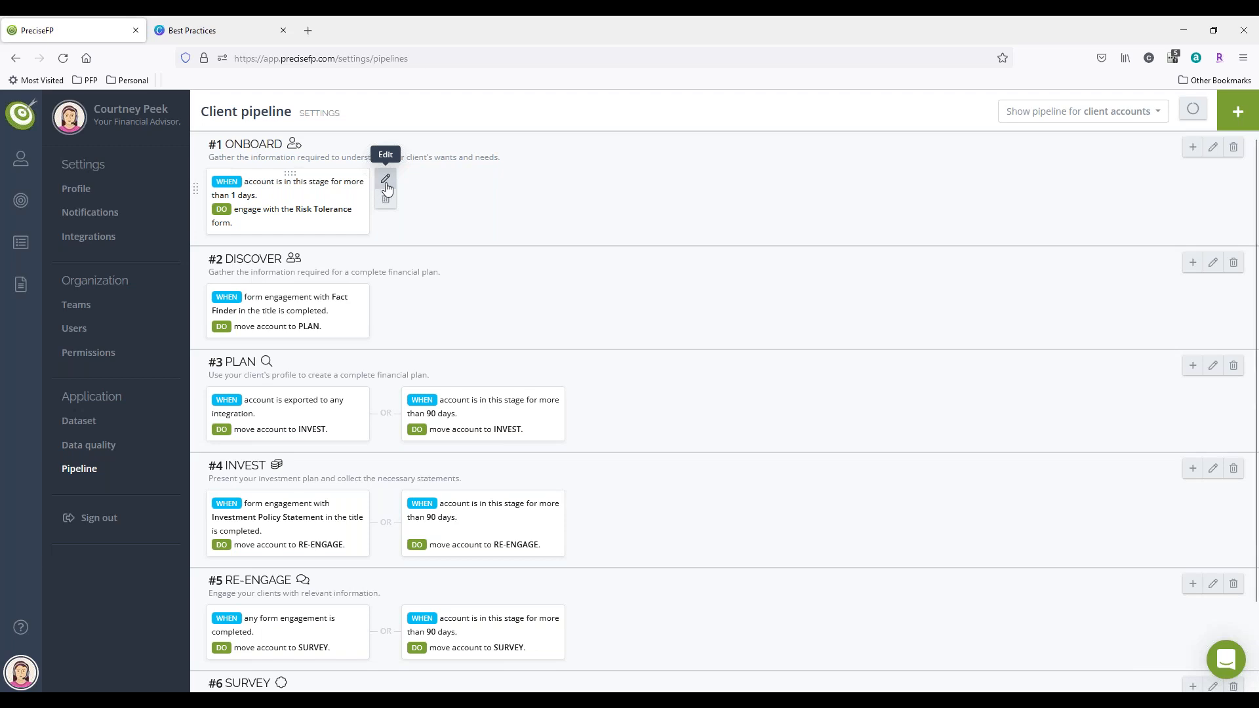
left_click(1194, 148)
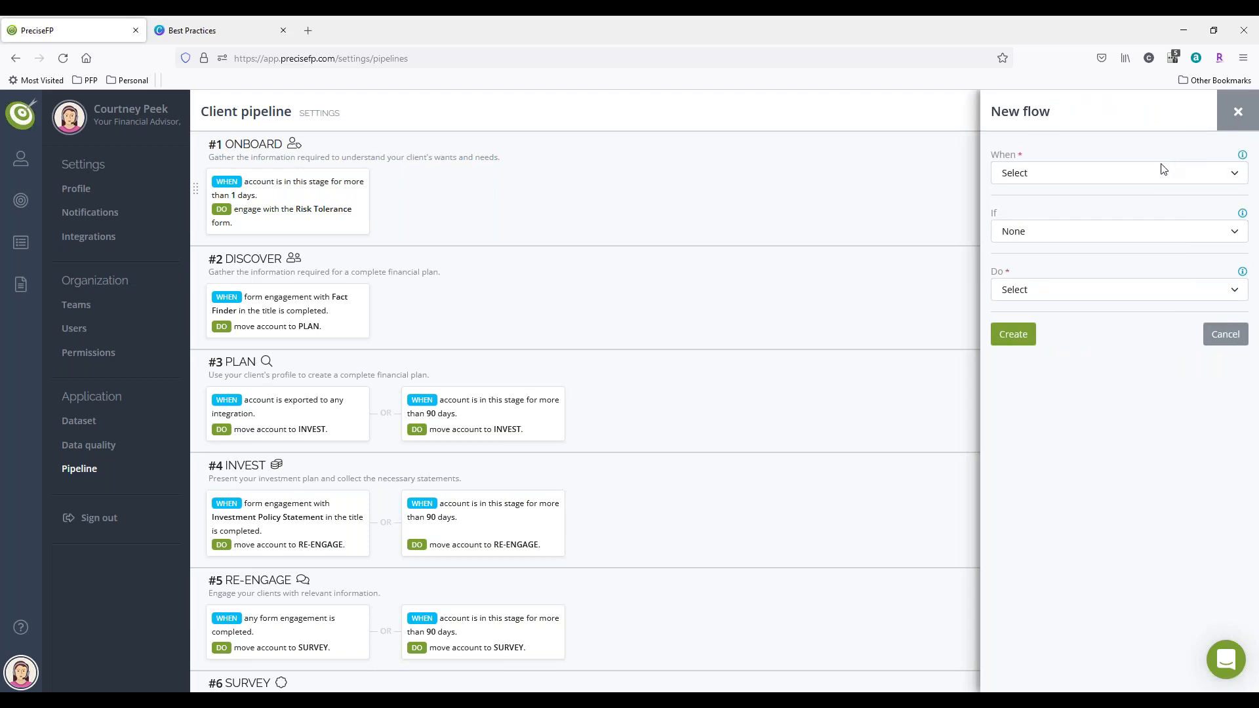
left_click(1152, 179)
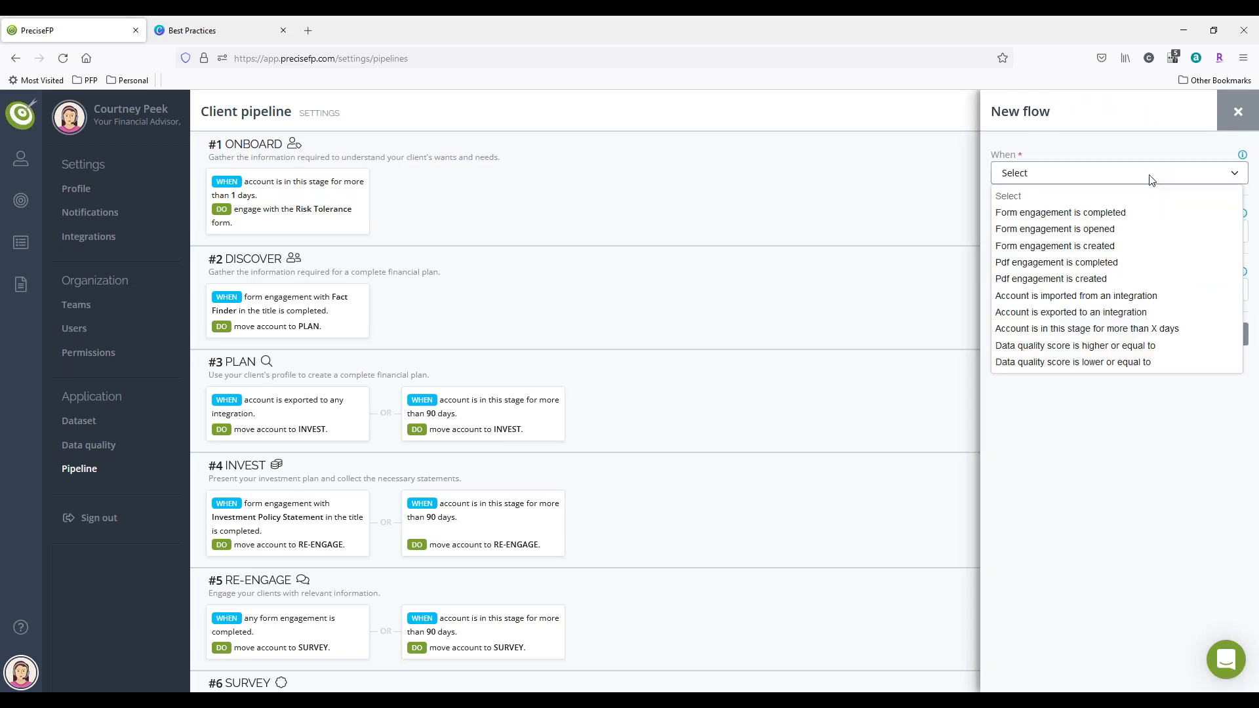
left_click(1238, 112)
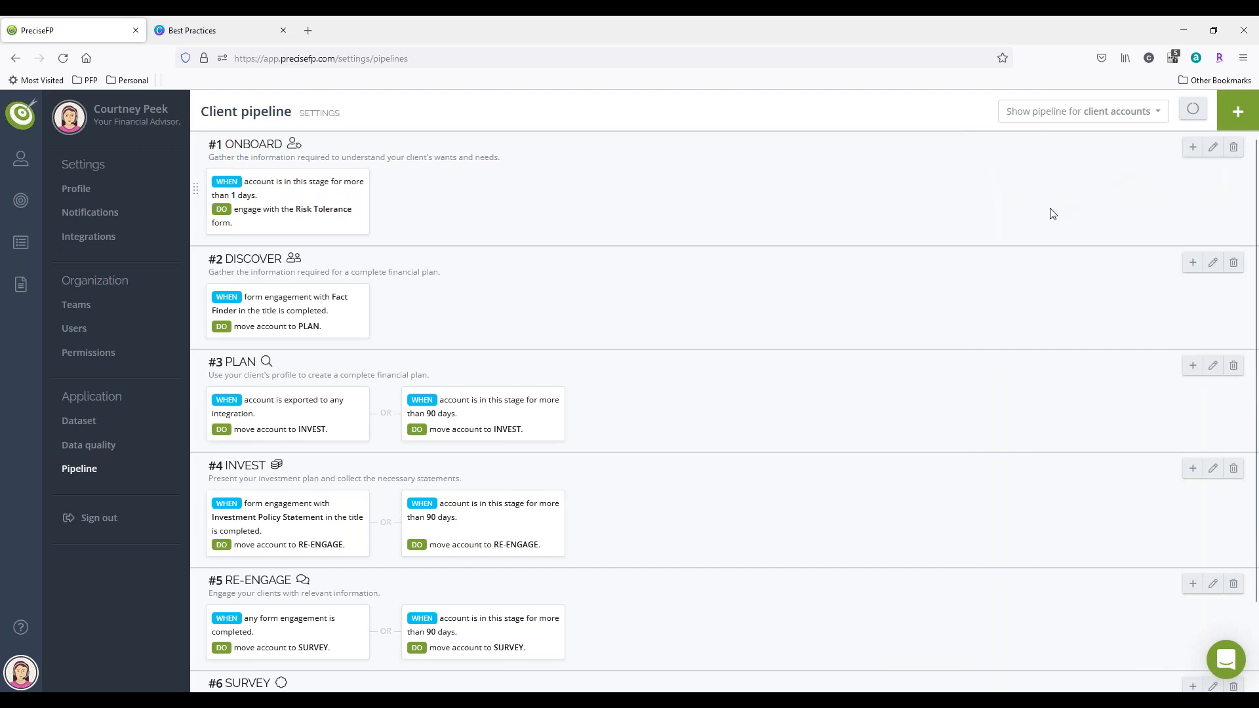
scroll(1053, 214, "down", 3)
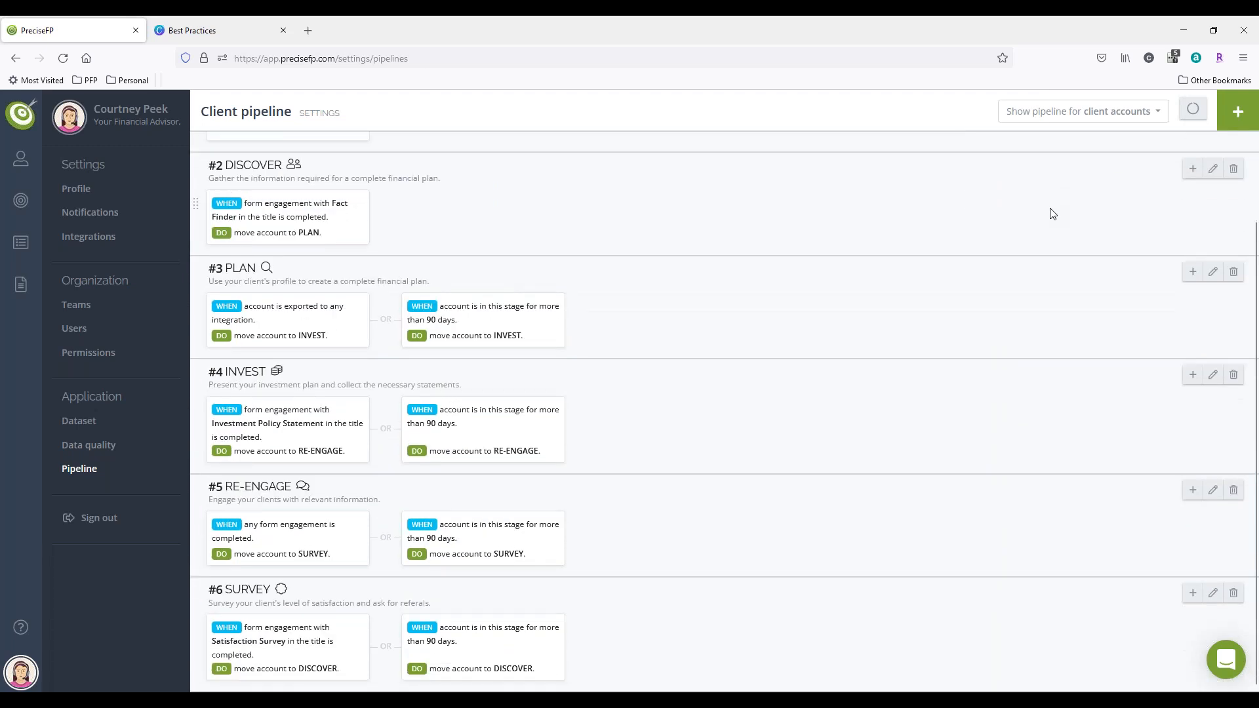
scroll(1053, 214, "up", 3)
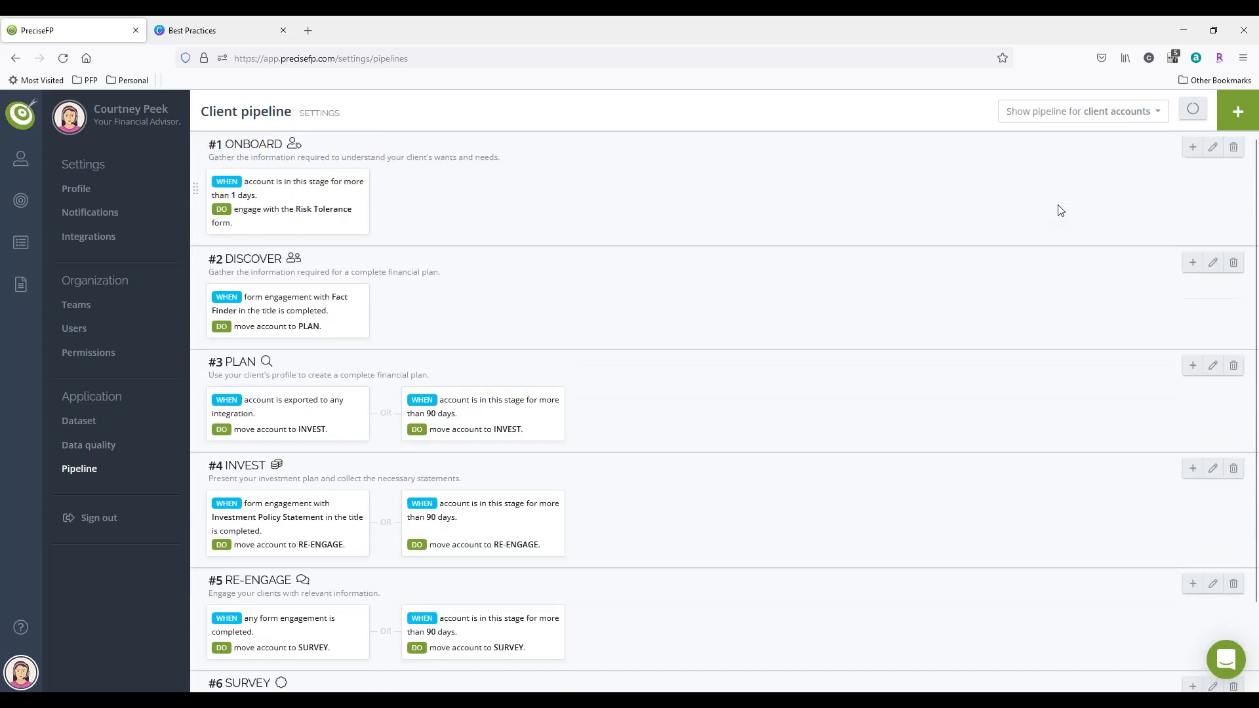
left_click(1235, 124)
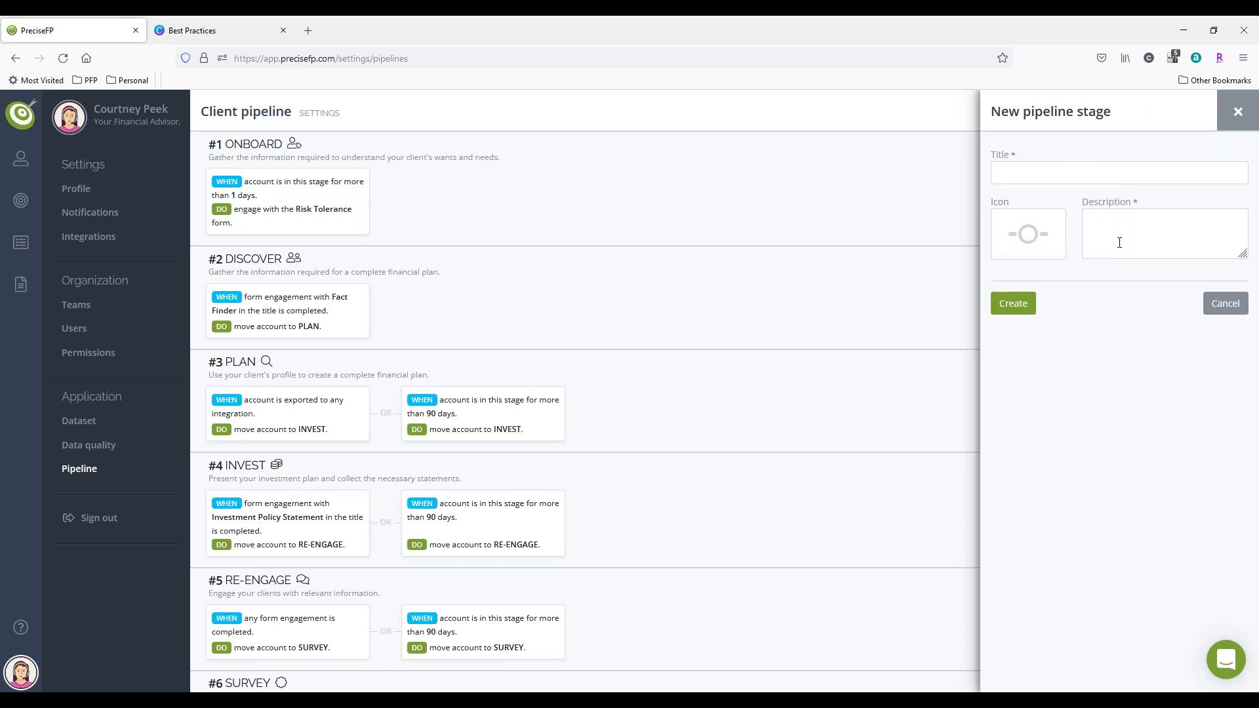
left_click(1236, 115)
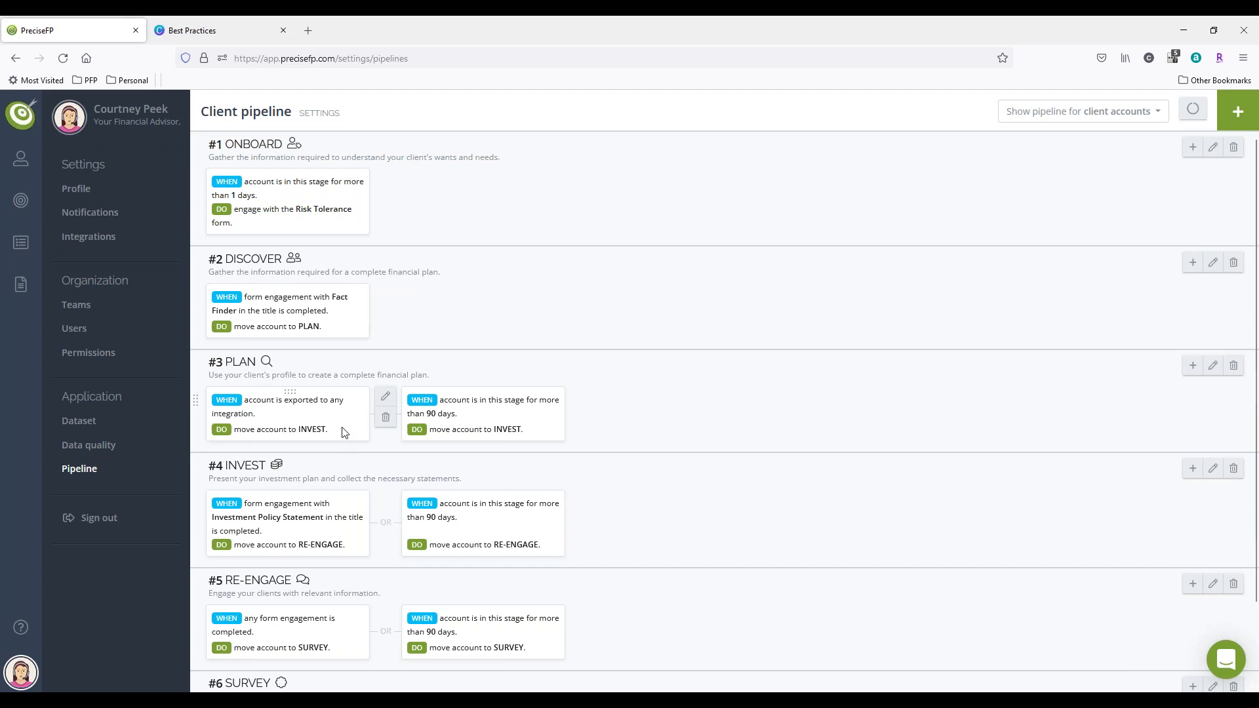
Step: Permanently remove both flows from the client PLAN stage, the any-integration export flow and the 90-day flow
left_click(386, 418)
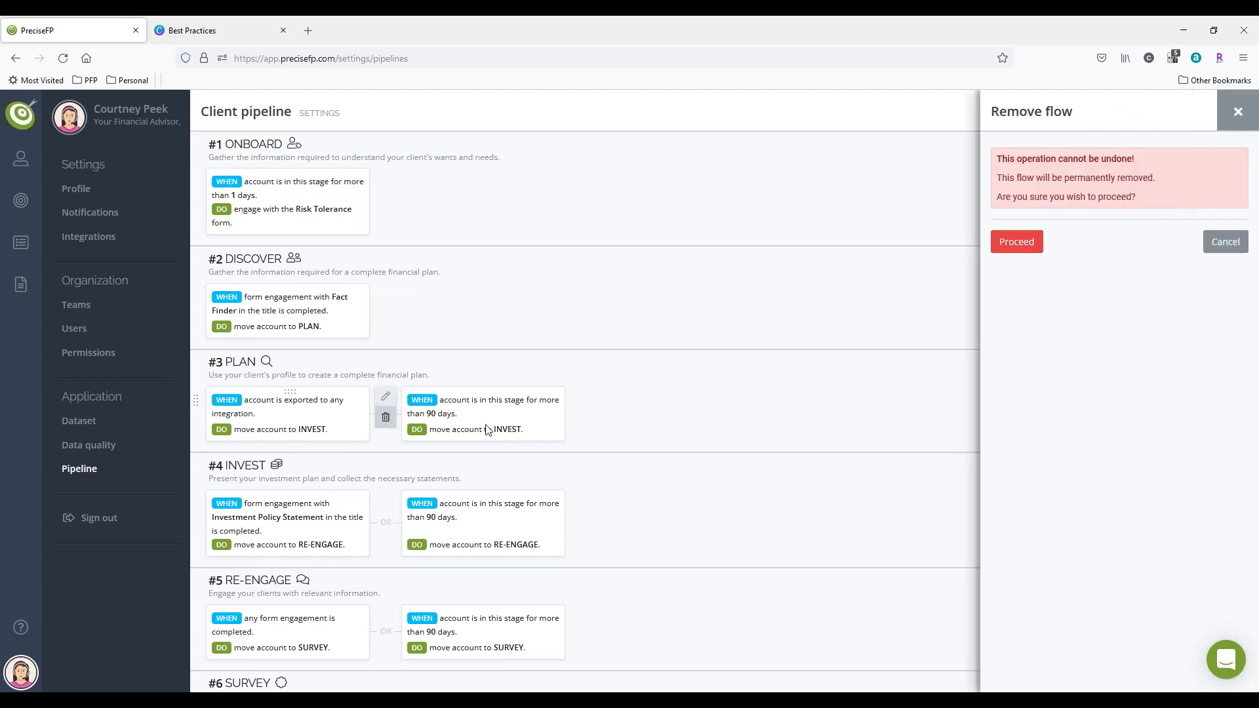
left_click(1016, 242)
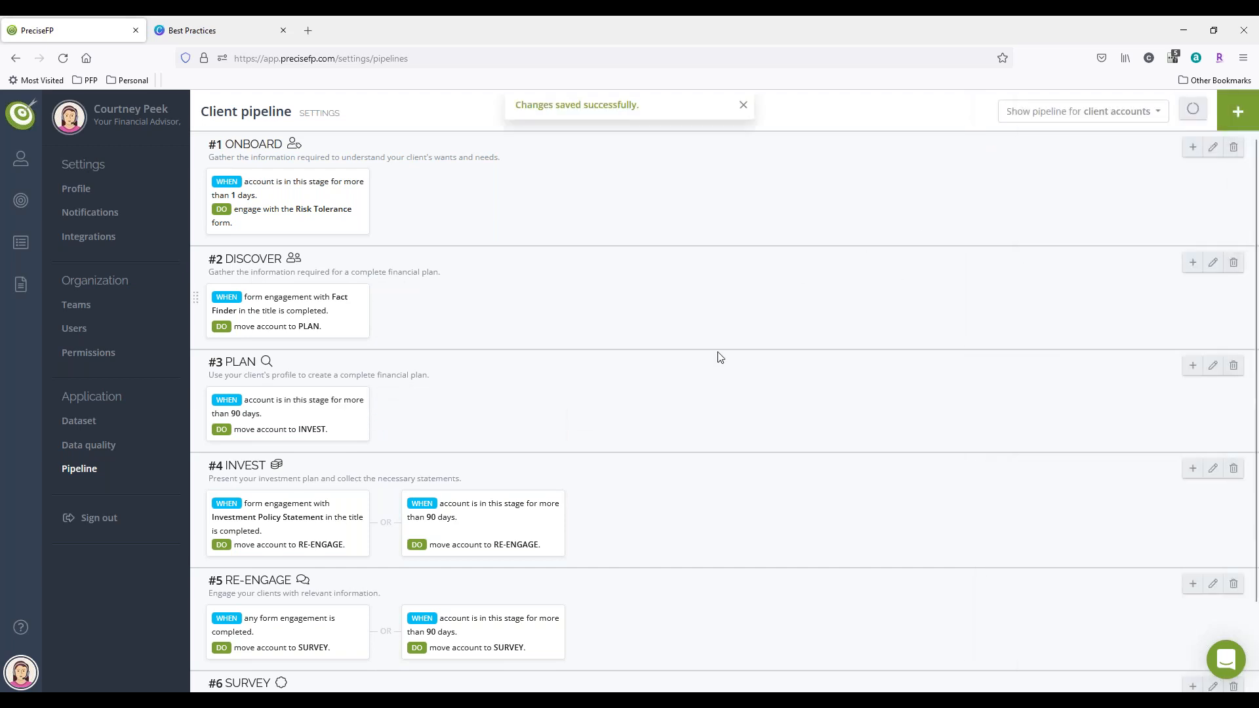
left_click(385, 417)
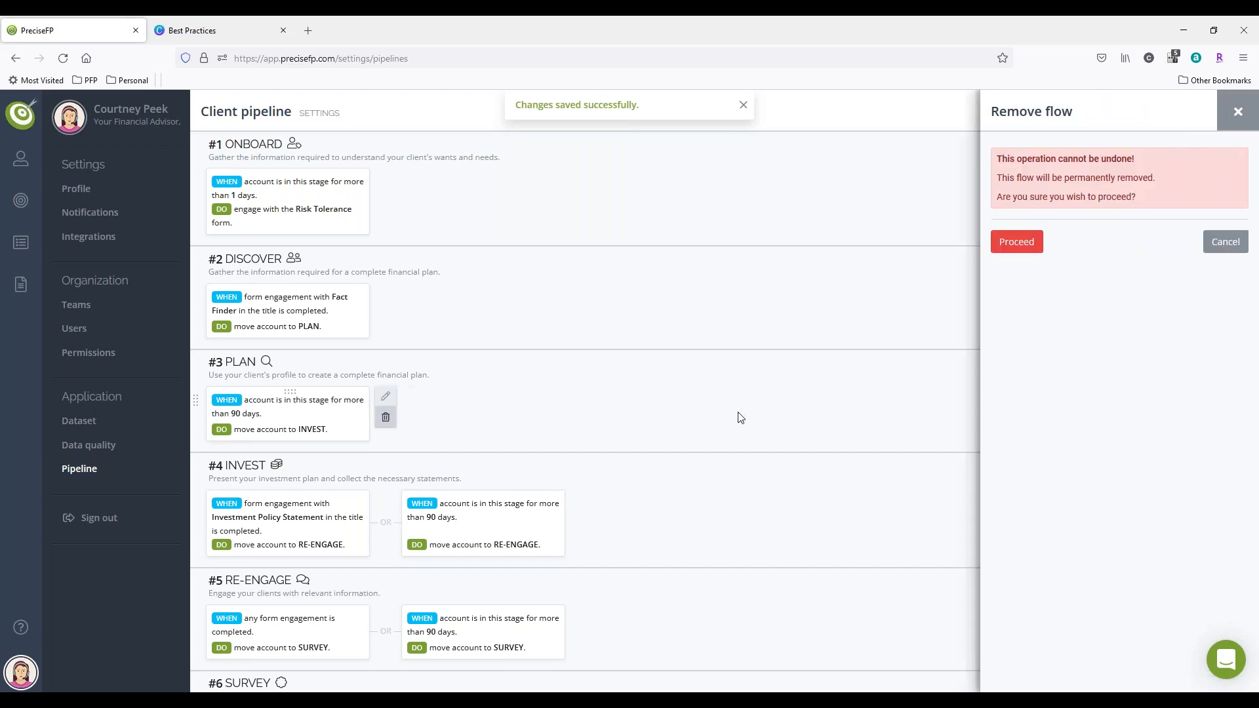
left_click(1017, 242)
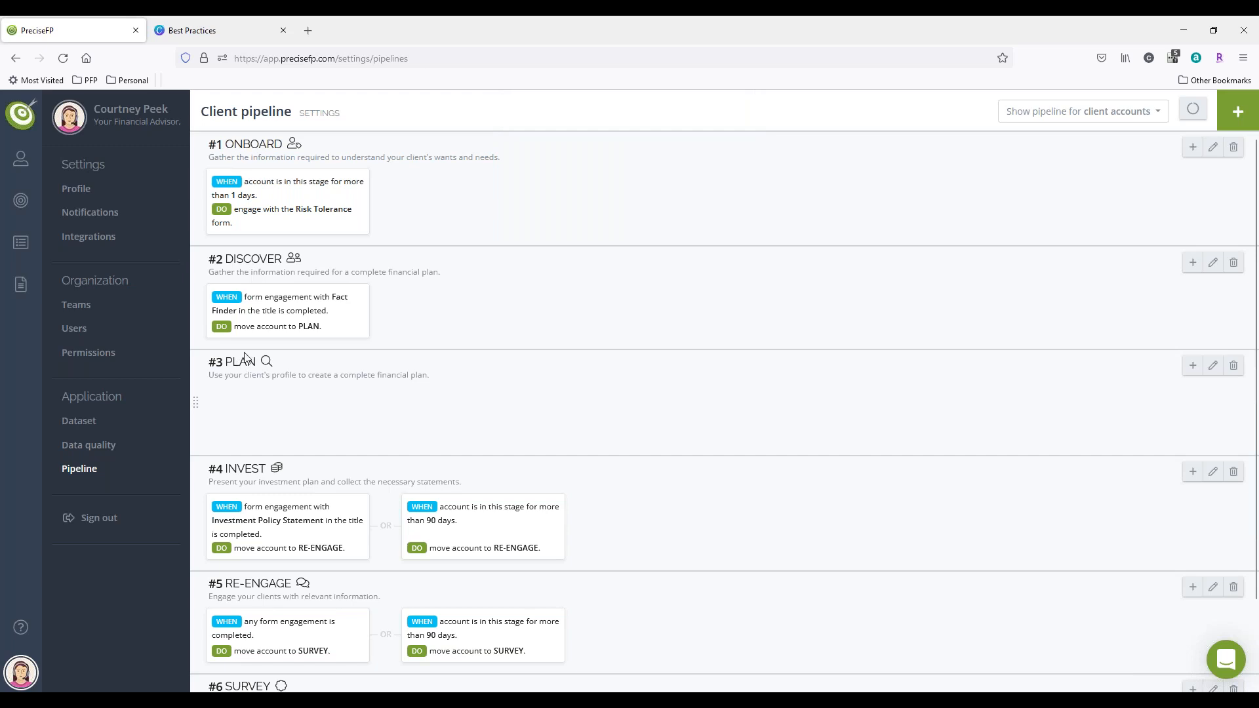
Step: Edit the details of the client PLAN stage and change its title to Export to CRM
left_click(1193, 365)
left_click(1225, 335)
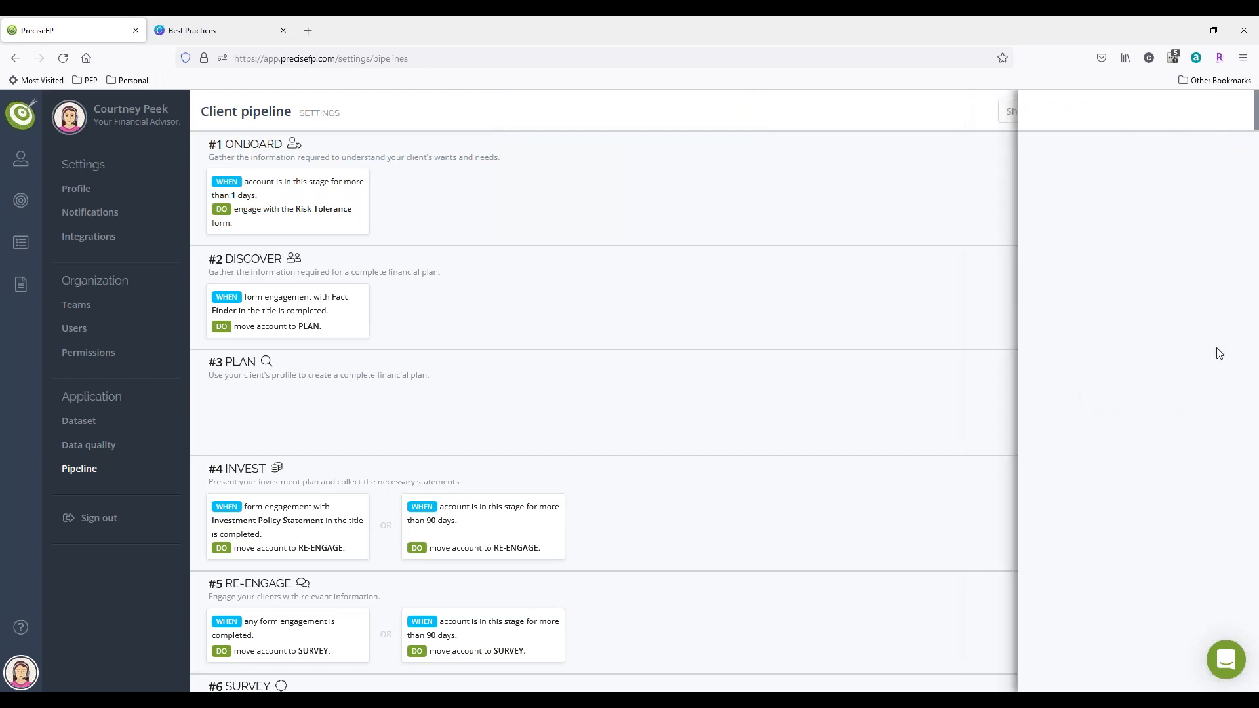
left_click(1211, 366)
double_click(1037, 176)
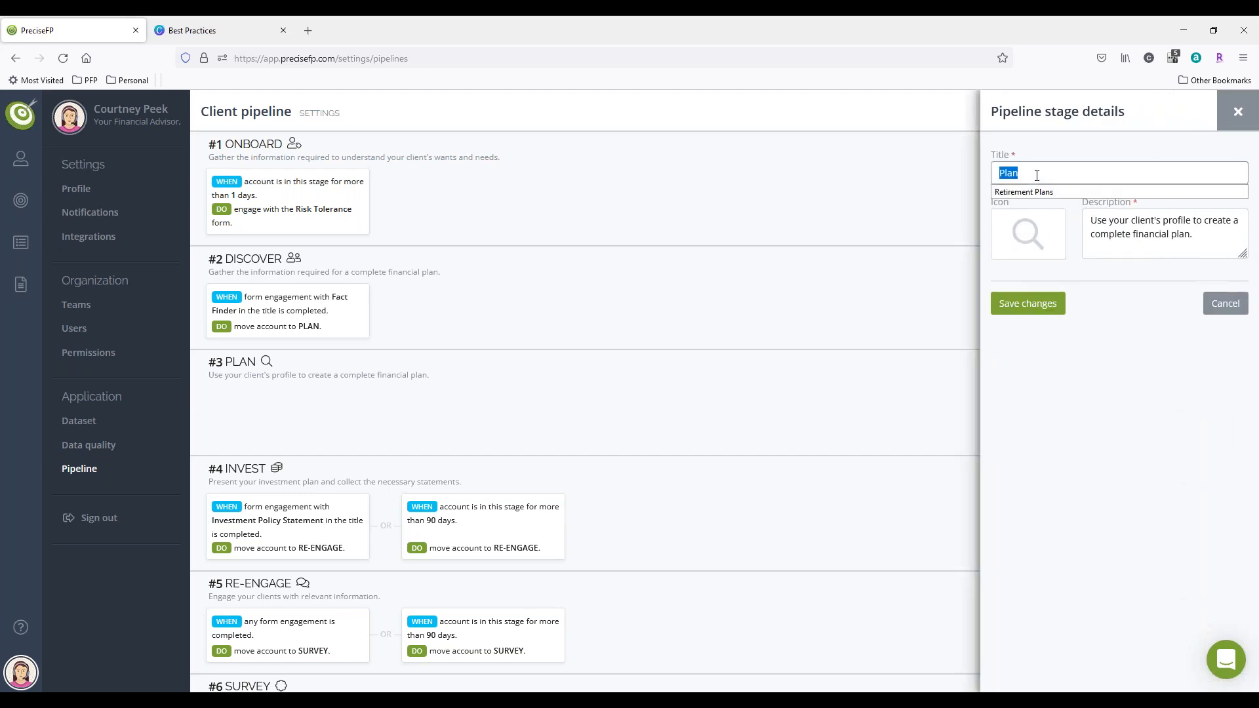
type("Export")
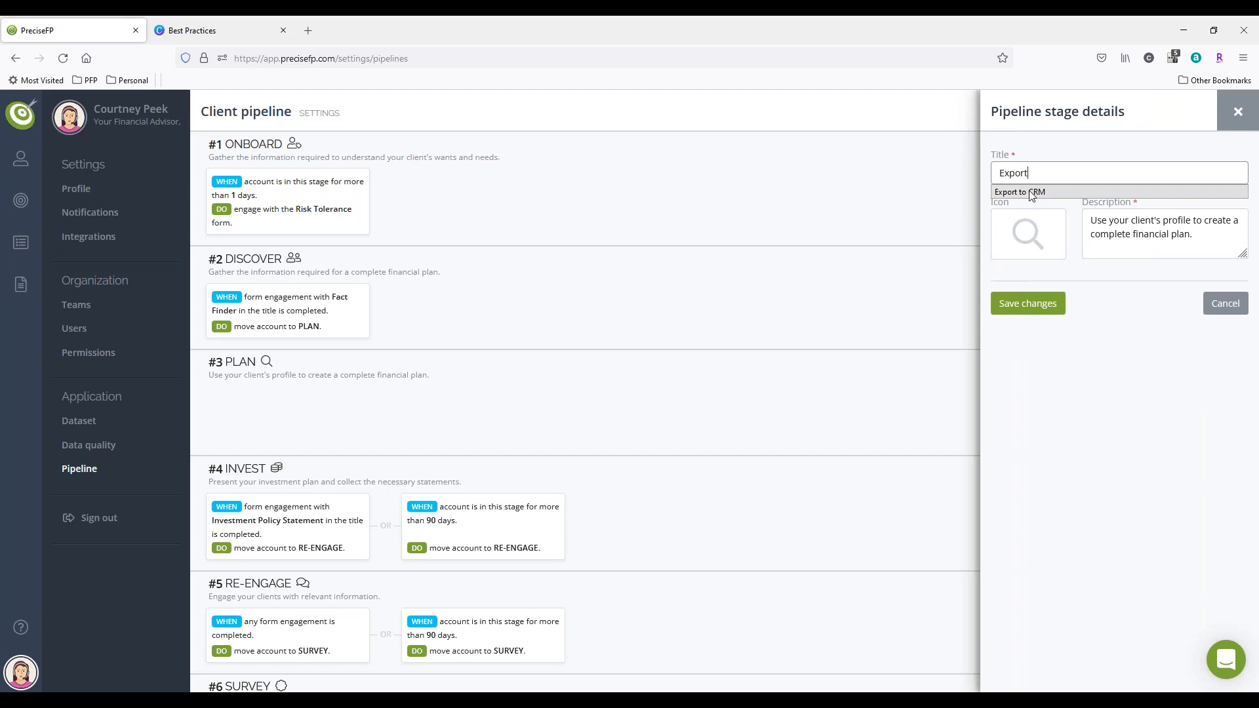
left_click(1108, 191)
Step: Replace the stage's description with "Export over to Redtail" and save the changes
left_click(1242, 239)
key("ctrl+a")
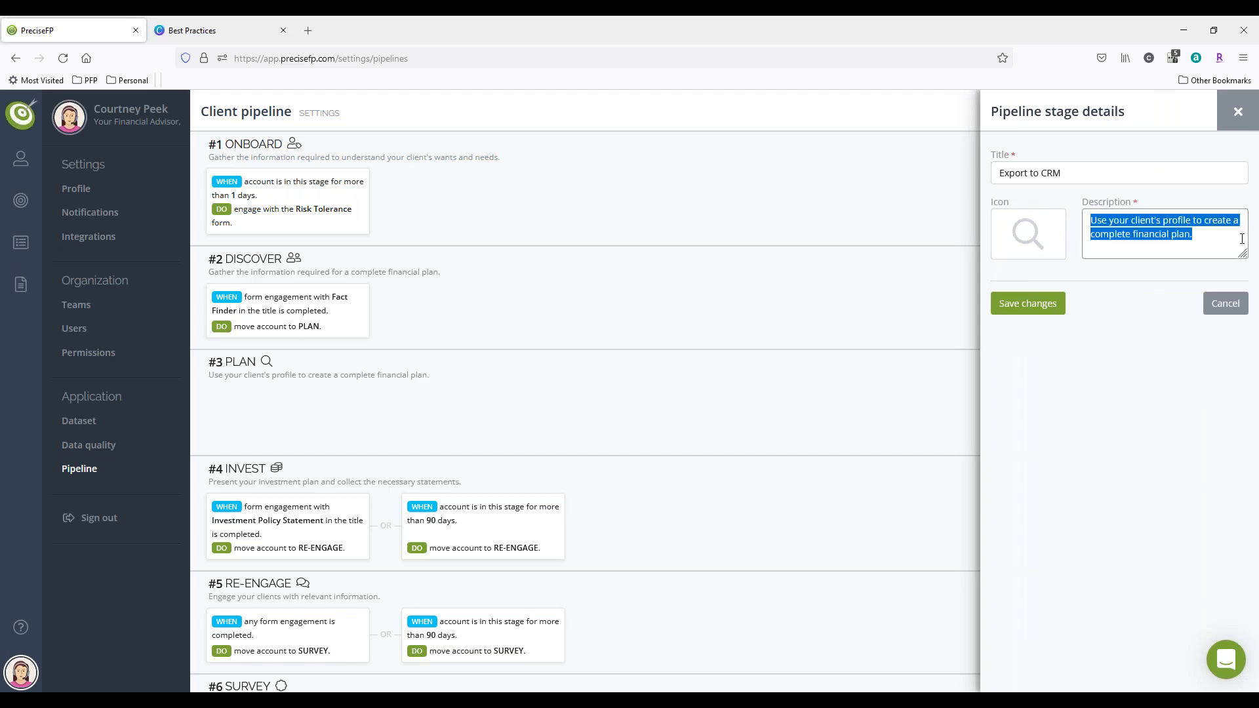
type("Export o")
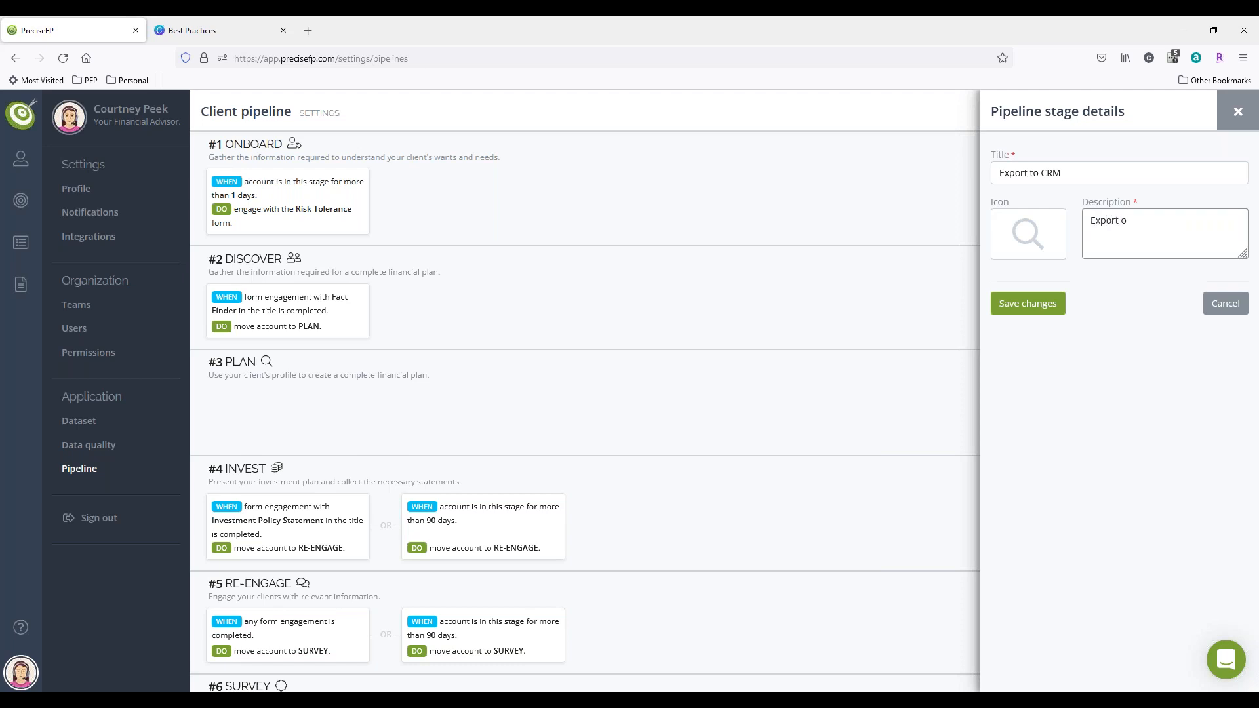
type("ver to Rdet")
key("BackSpace")
key("BackSpace")
key("BackSpace")
type("edtail")
left_click(1055, 308)
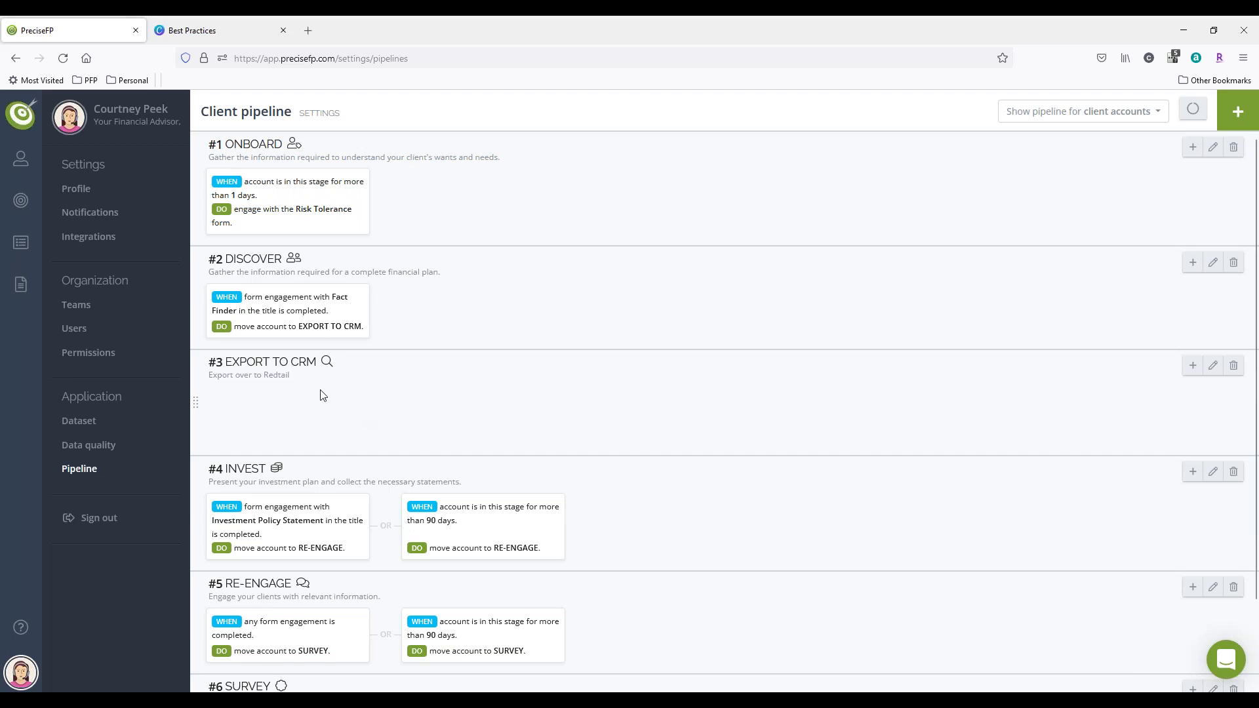
Step: Open the starred Sample Client account from the client accounts list and move it to the Export to CRM pipeline stage
left_click(23, 116)
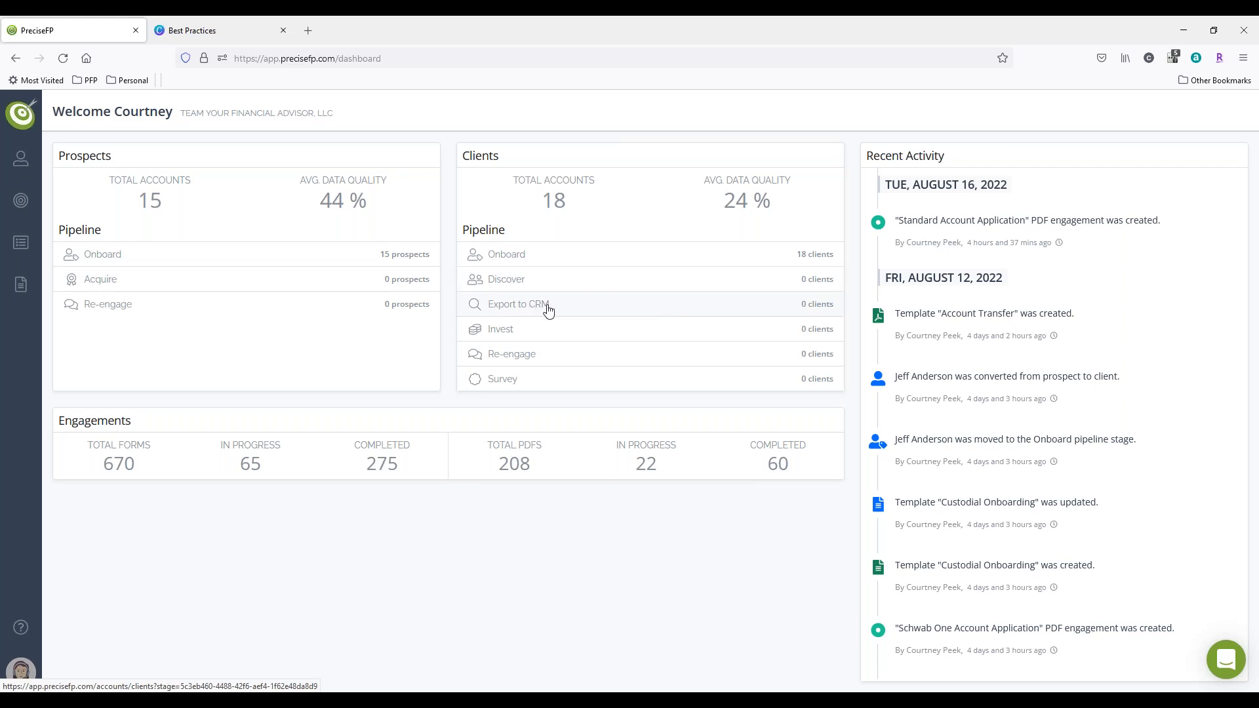
left_click(21, 158)
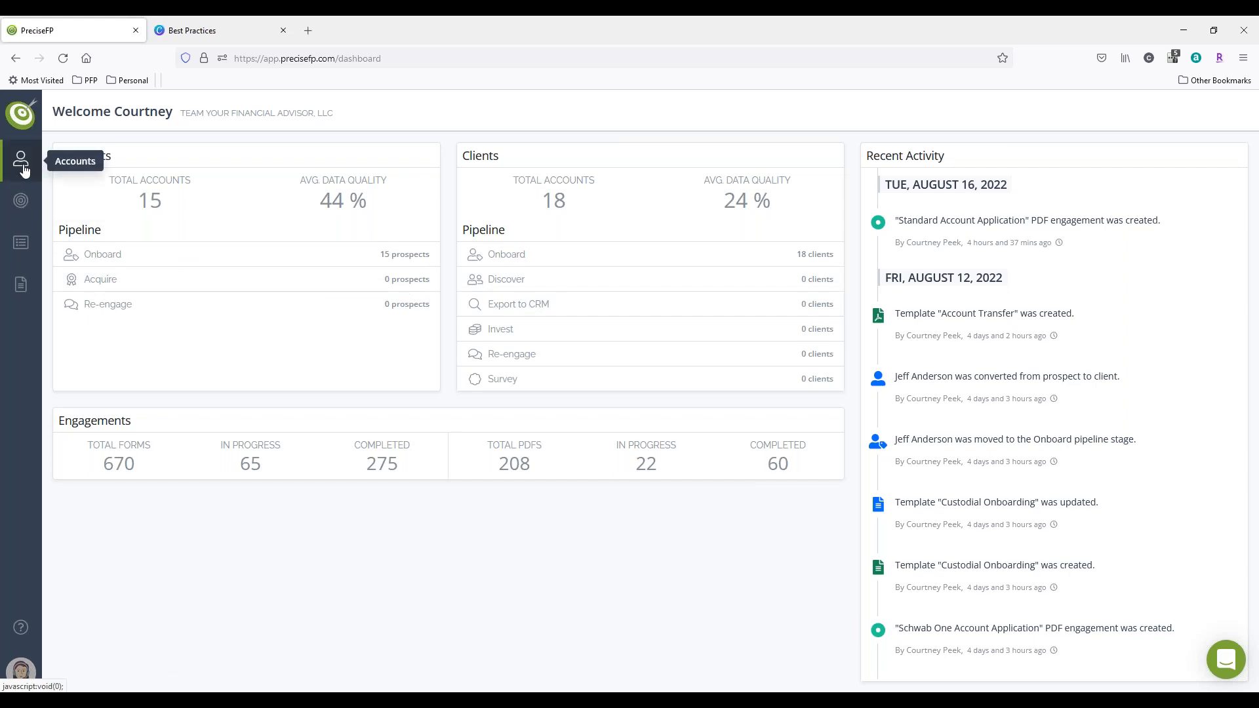
left_click(118, 178)
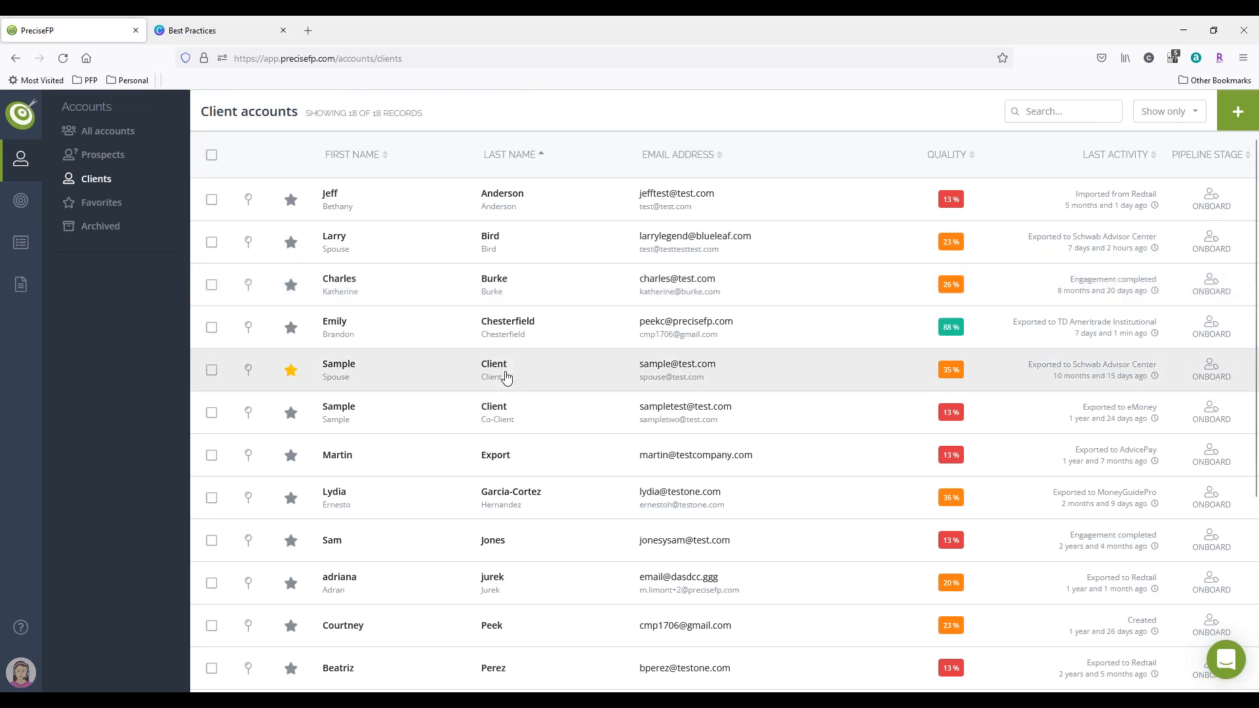
left_click(506, 373)
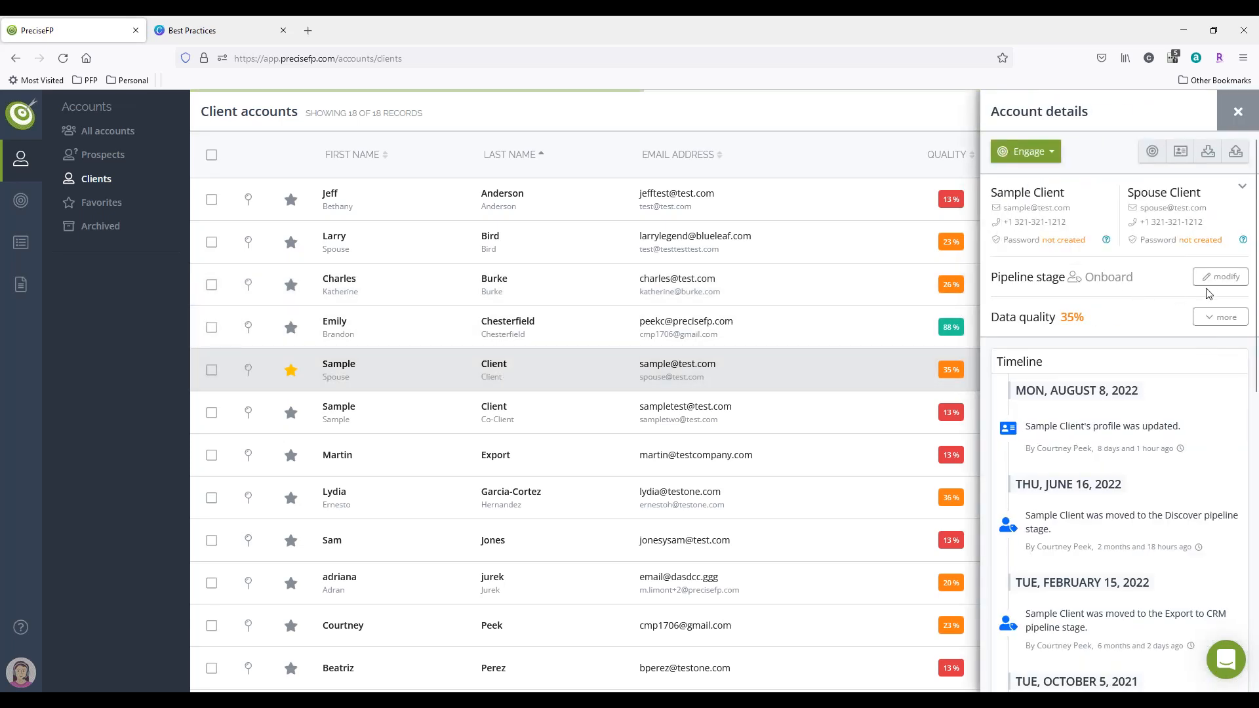
left_click(1226, 274)
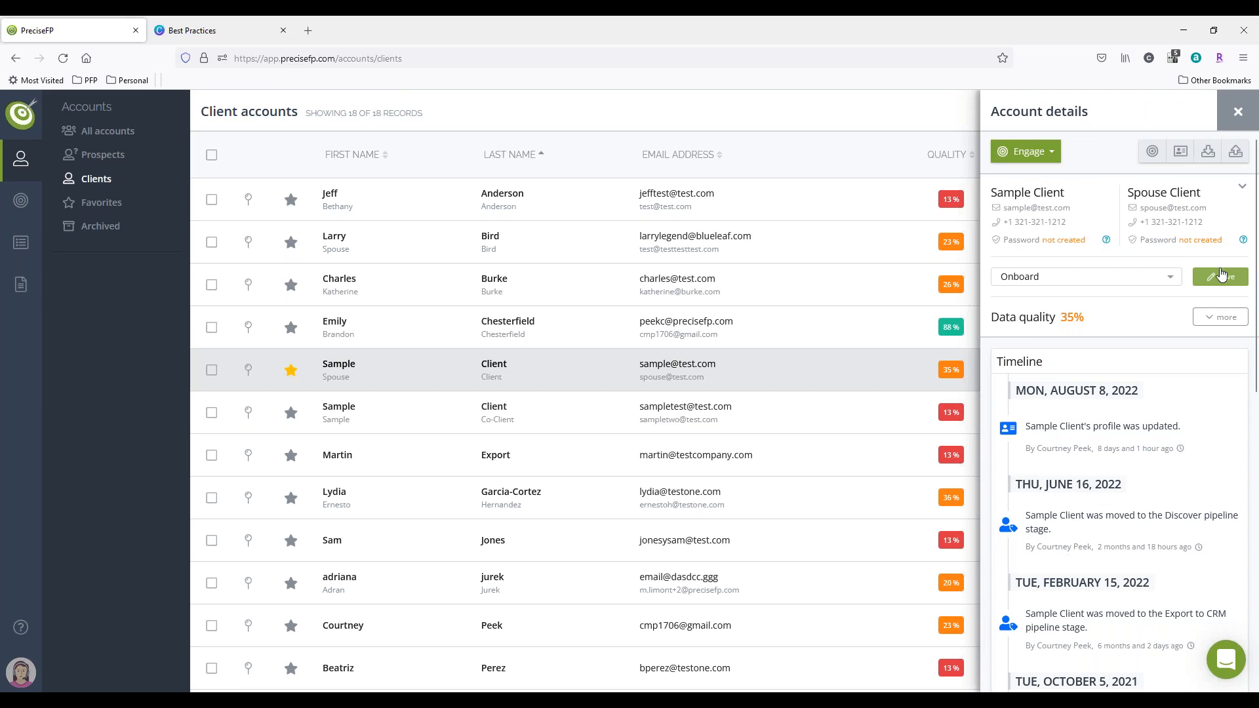
left_click(1127, 282)
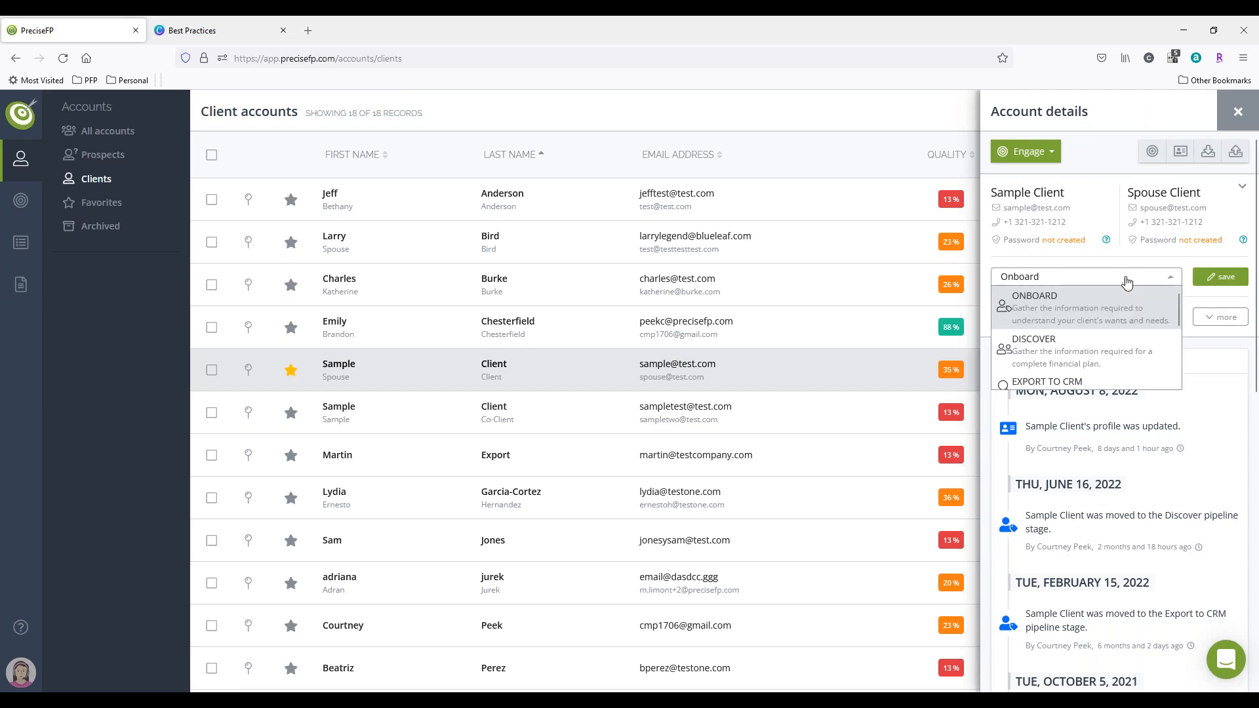
left_click(1066, 382)
left_click(1219, 278)
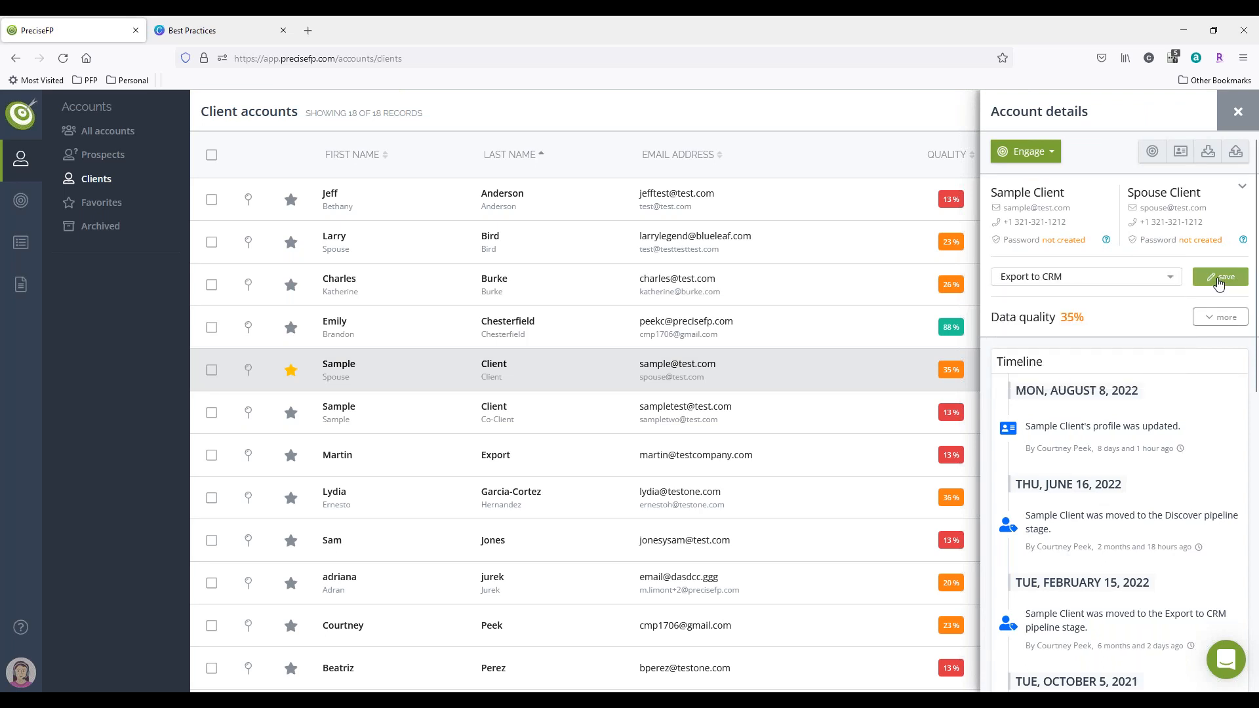
left_click(1220, 115)
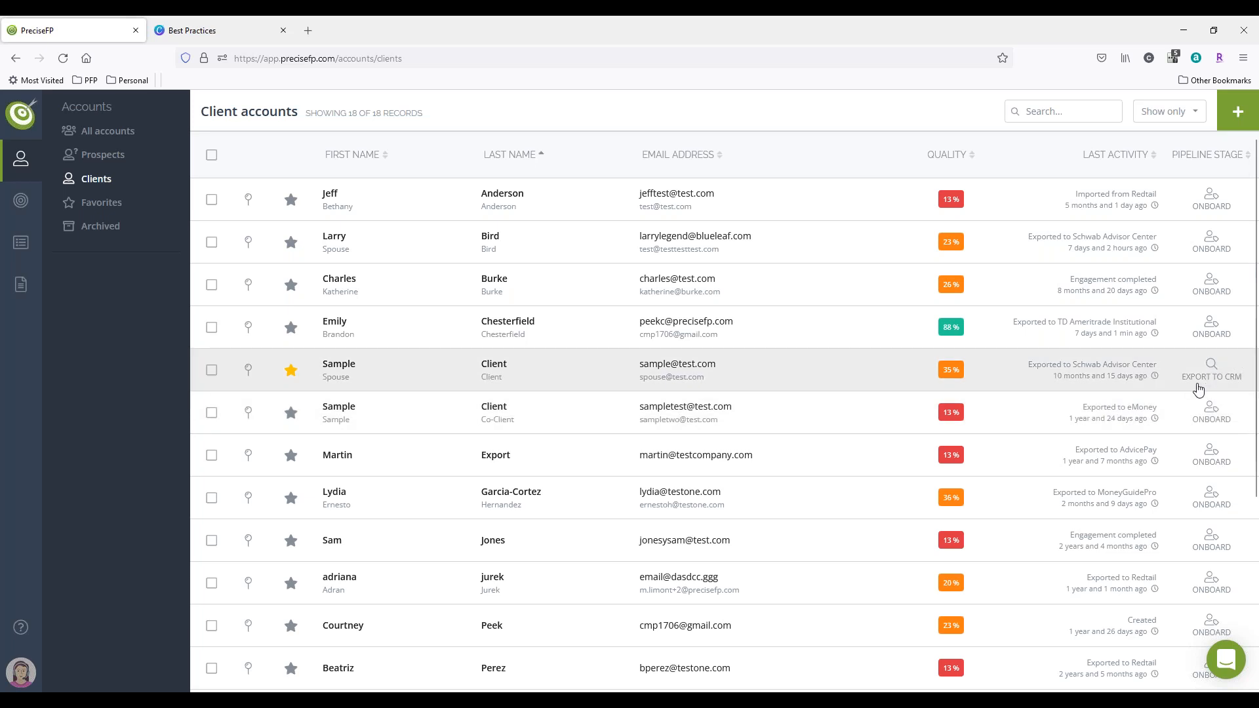
Step: List the clients in the Export to CRM stage from the dashboard and view the Sample Client account's export integrations
left_click(29, 109)
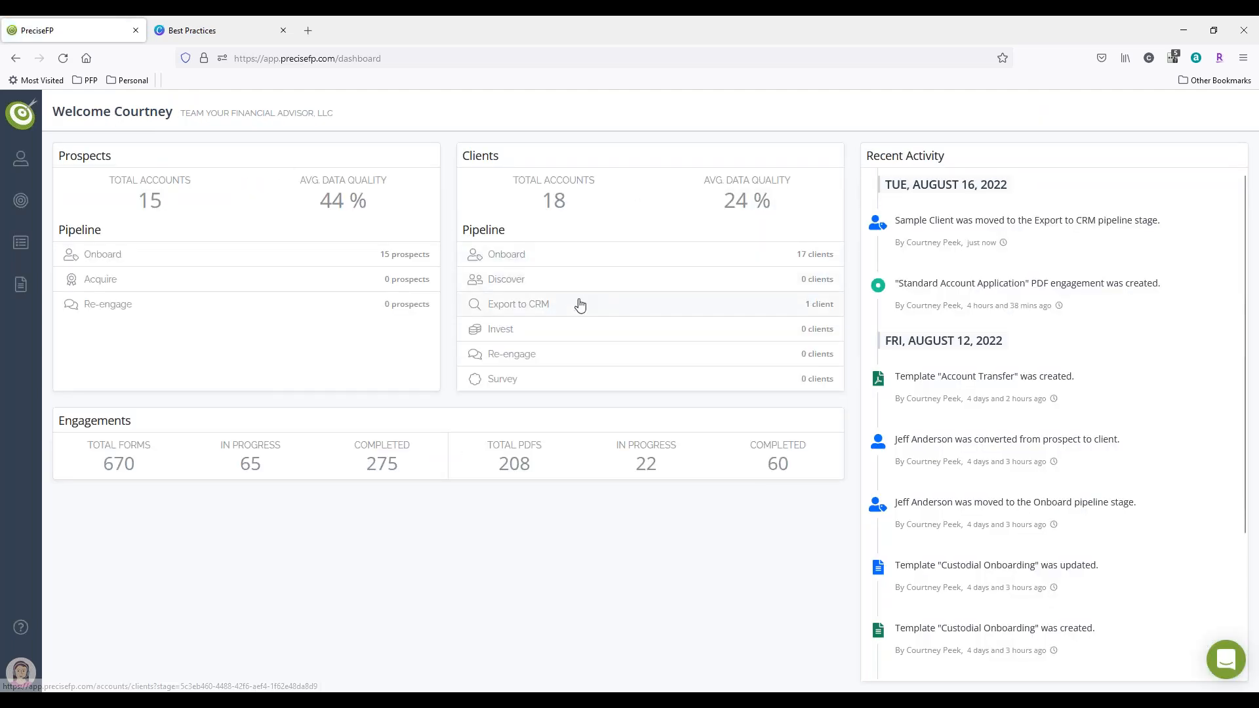
left_click(526, 313)
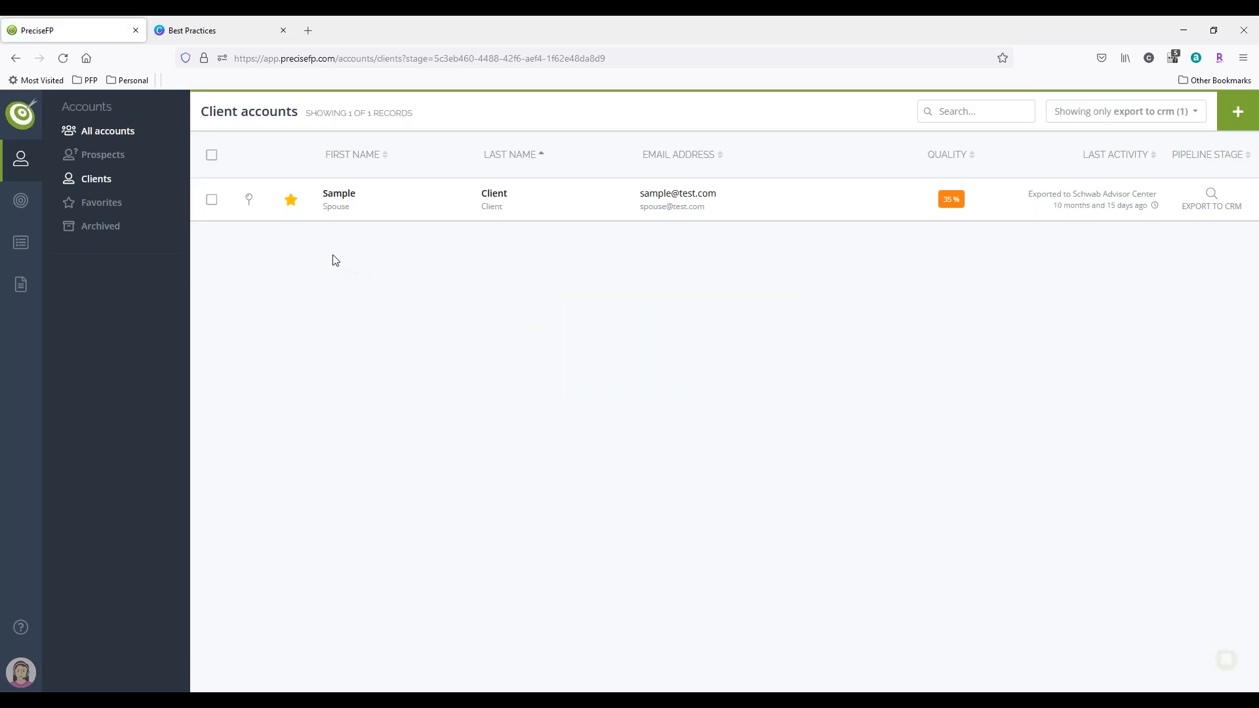
left_click(352, 210)
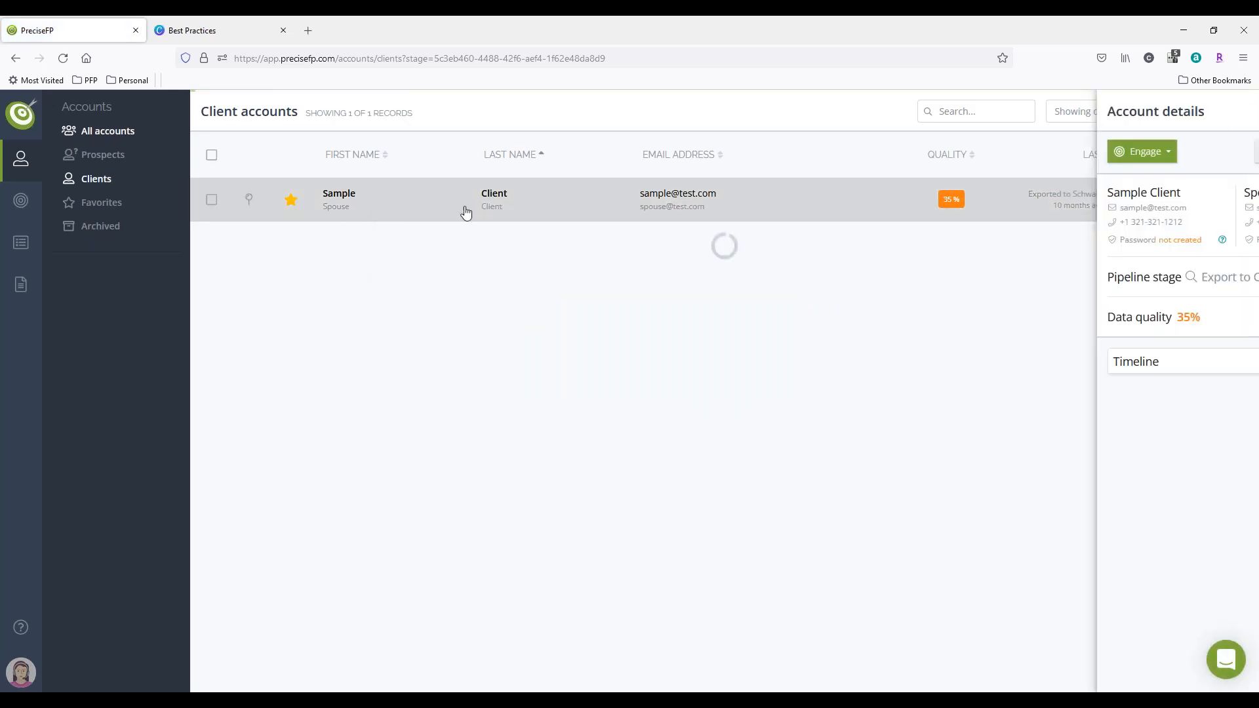
left_click(1236, 152)
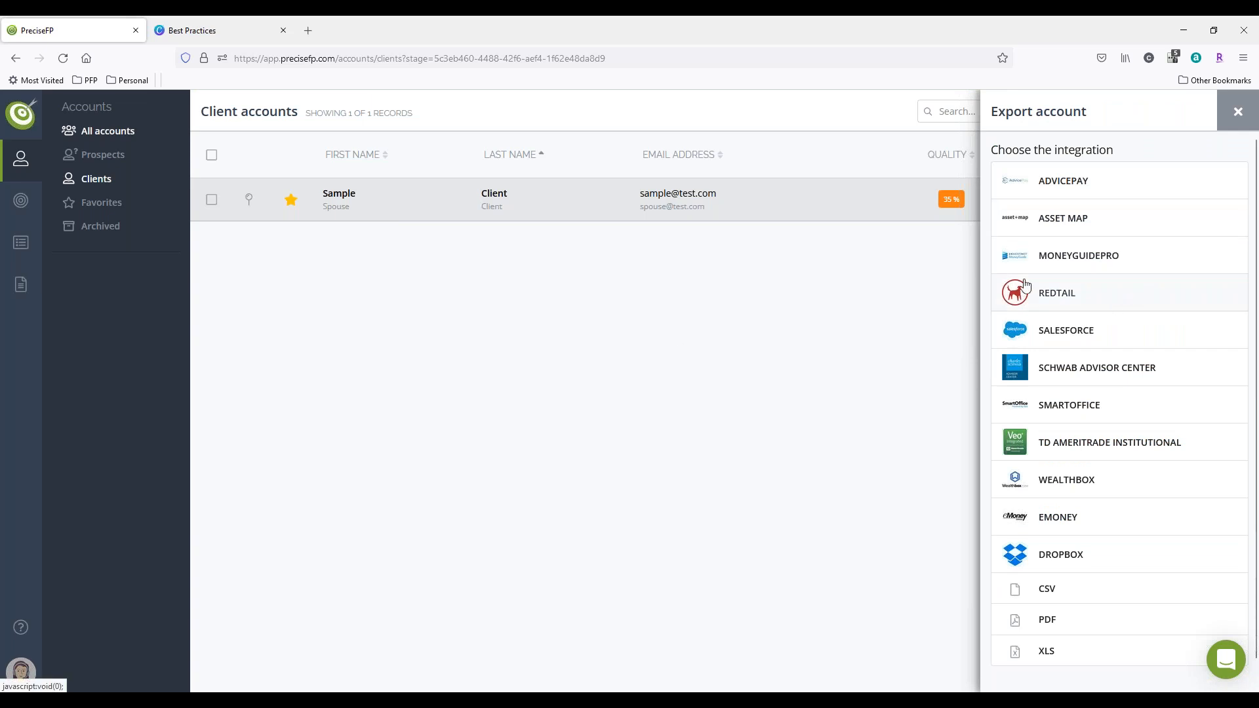
Step: Start a new flow for the client pipeline's Export to CRM stage, triggered when an account is exported to Redtail
left_click(20, 672)
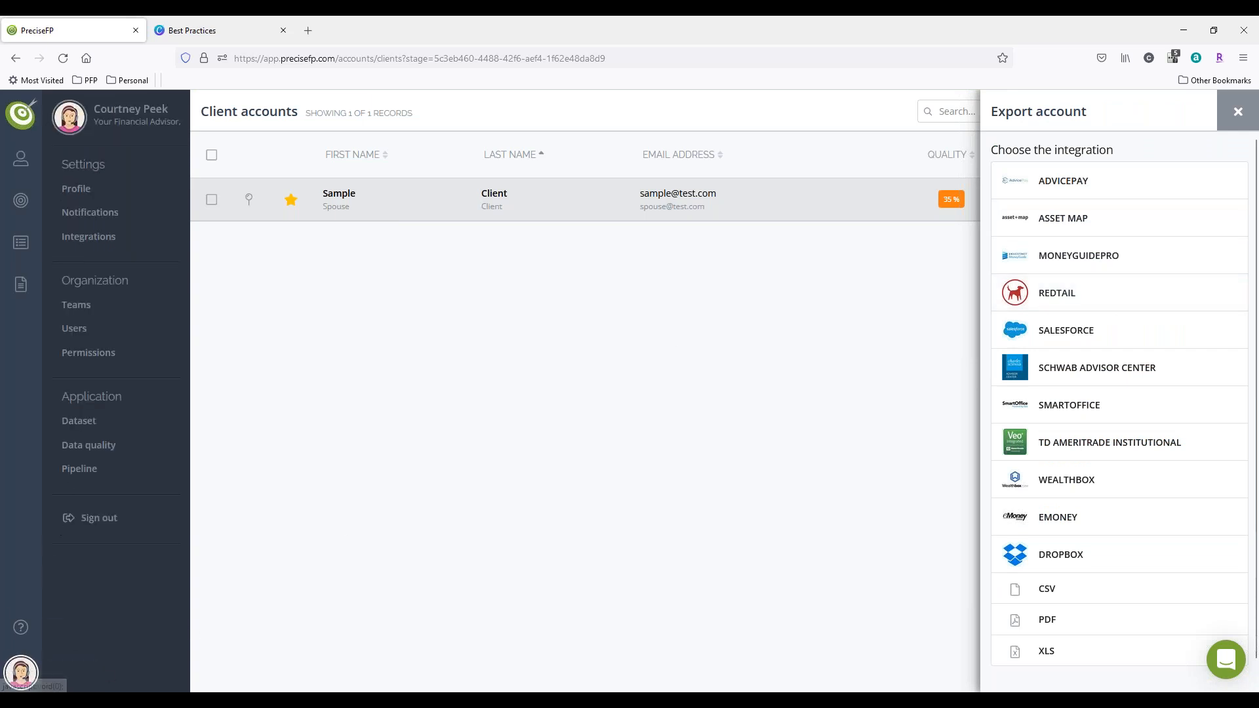
left_click(77, 469)
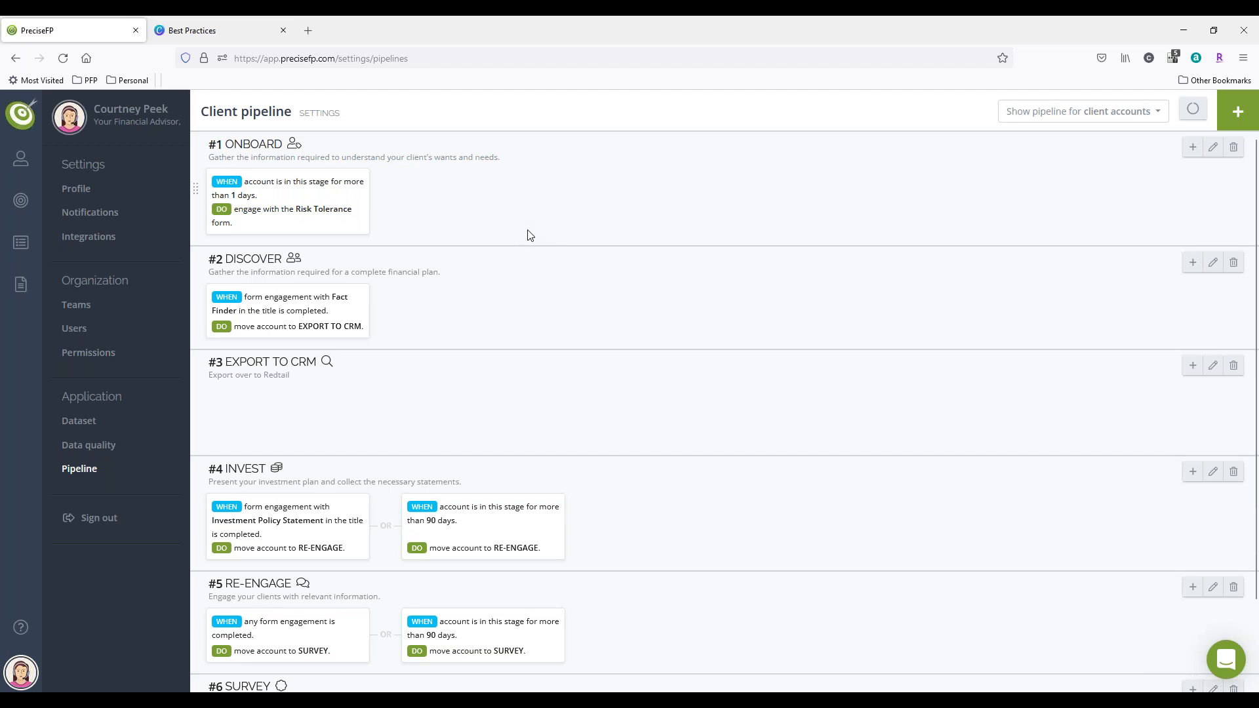
left_click(1192, 366)
left_click(1053, 178)
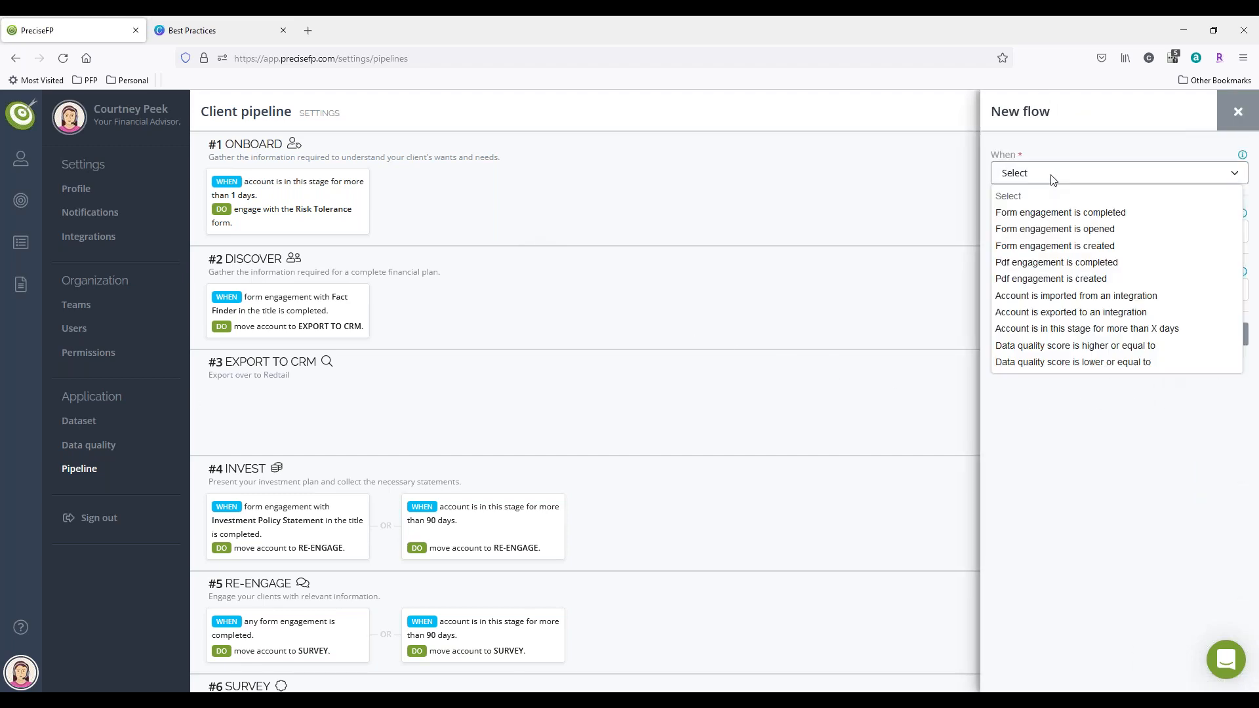
left_click(1049, 313)
left_click(1046, 225)
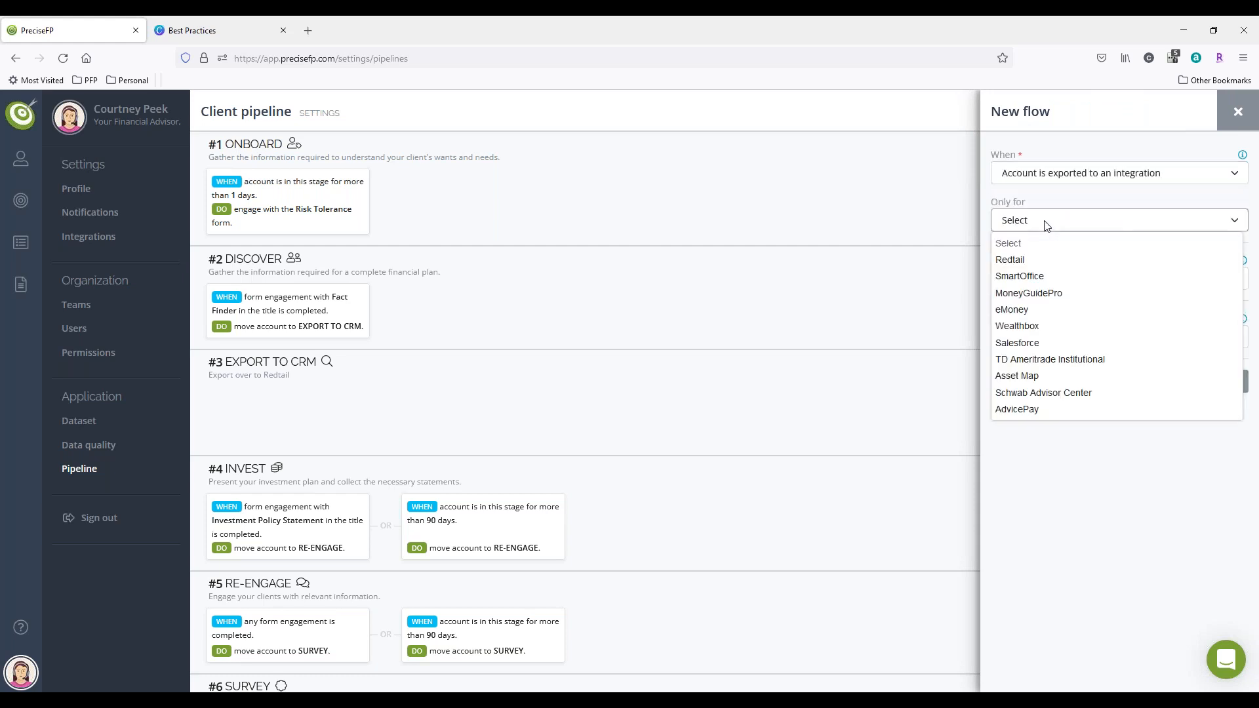
left_click(1043, 257)
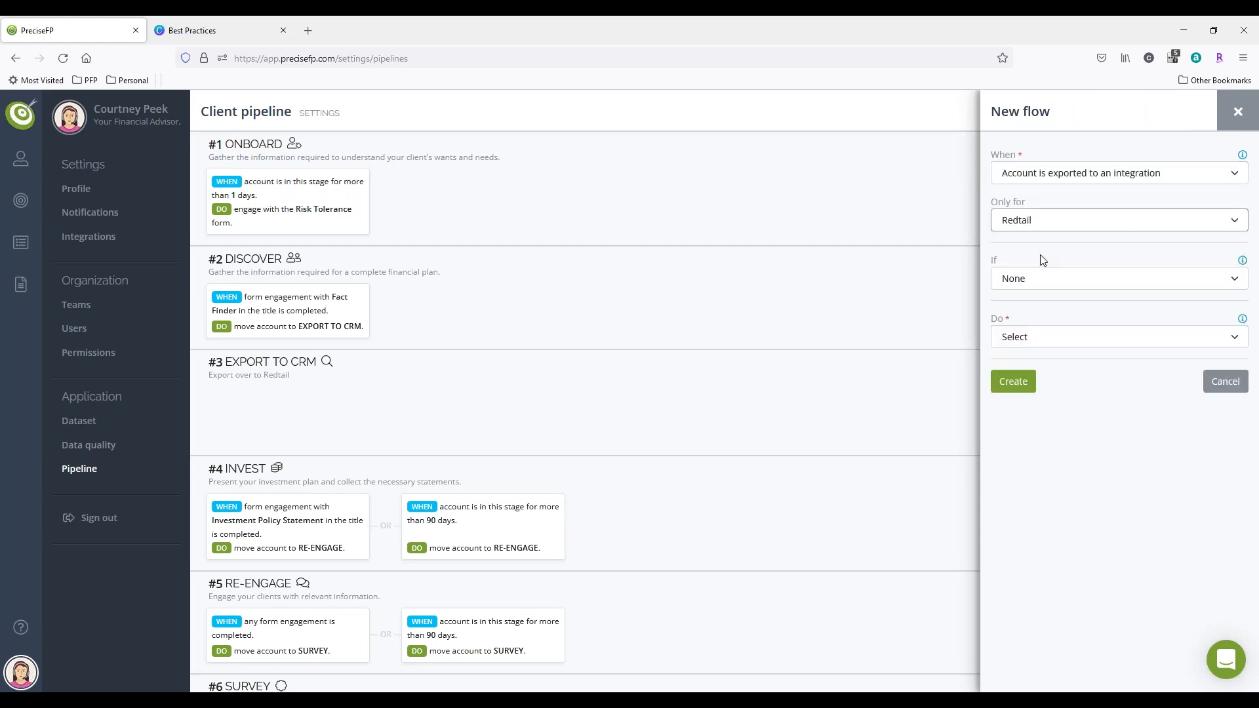
Step: Set the flow's action to move the account to the INVEST stage and create the flow
left_click(1034, 341)
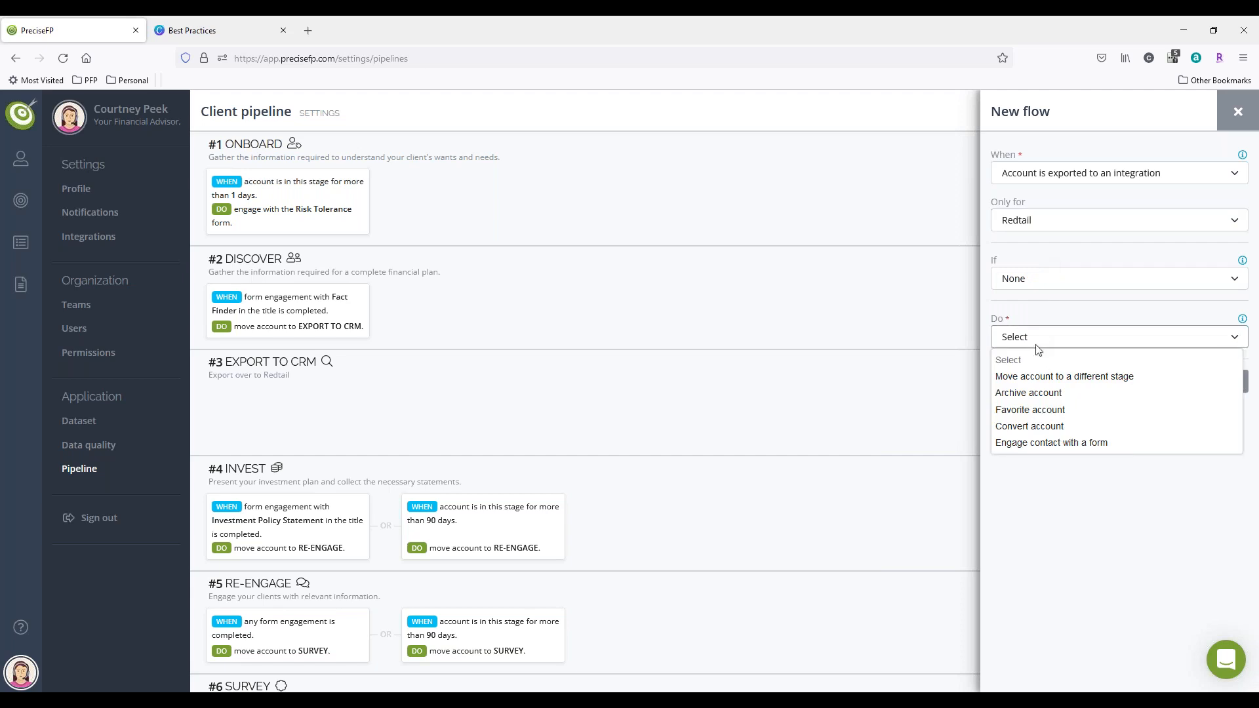
left_click(1051, 378)
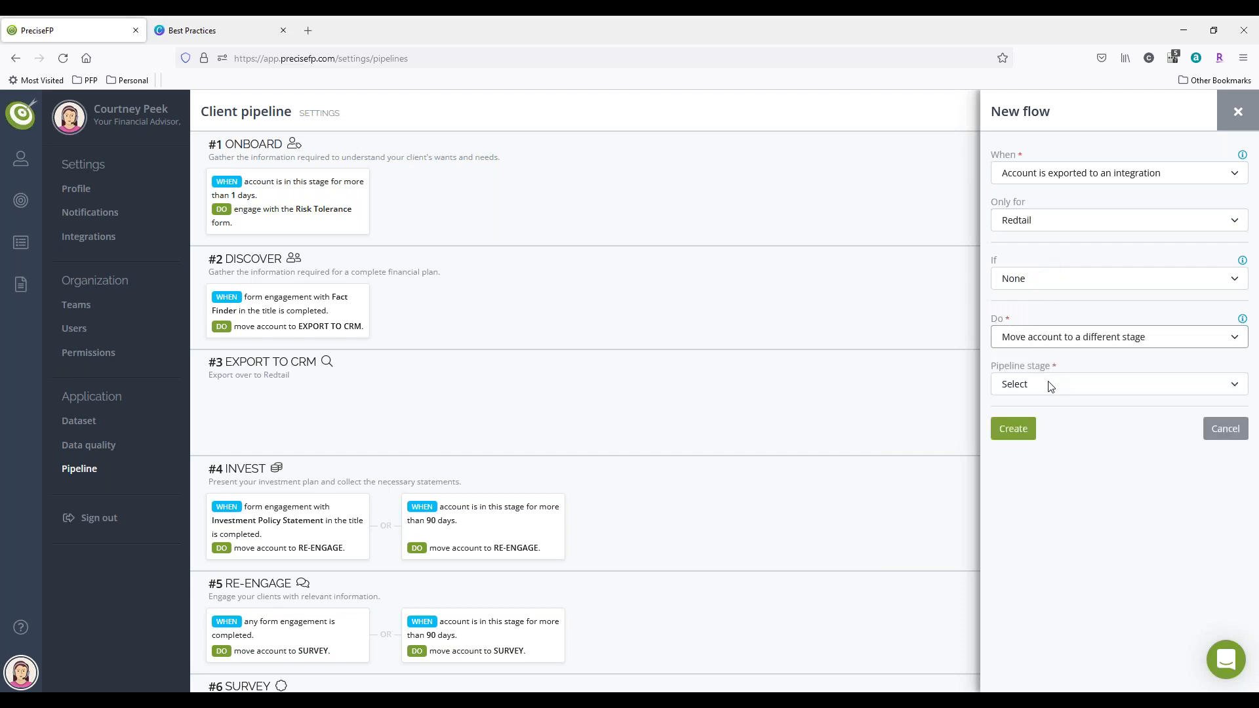
left_click(1050, 386)
left_click(1041, 456)
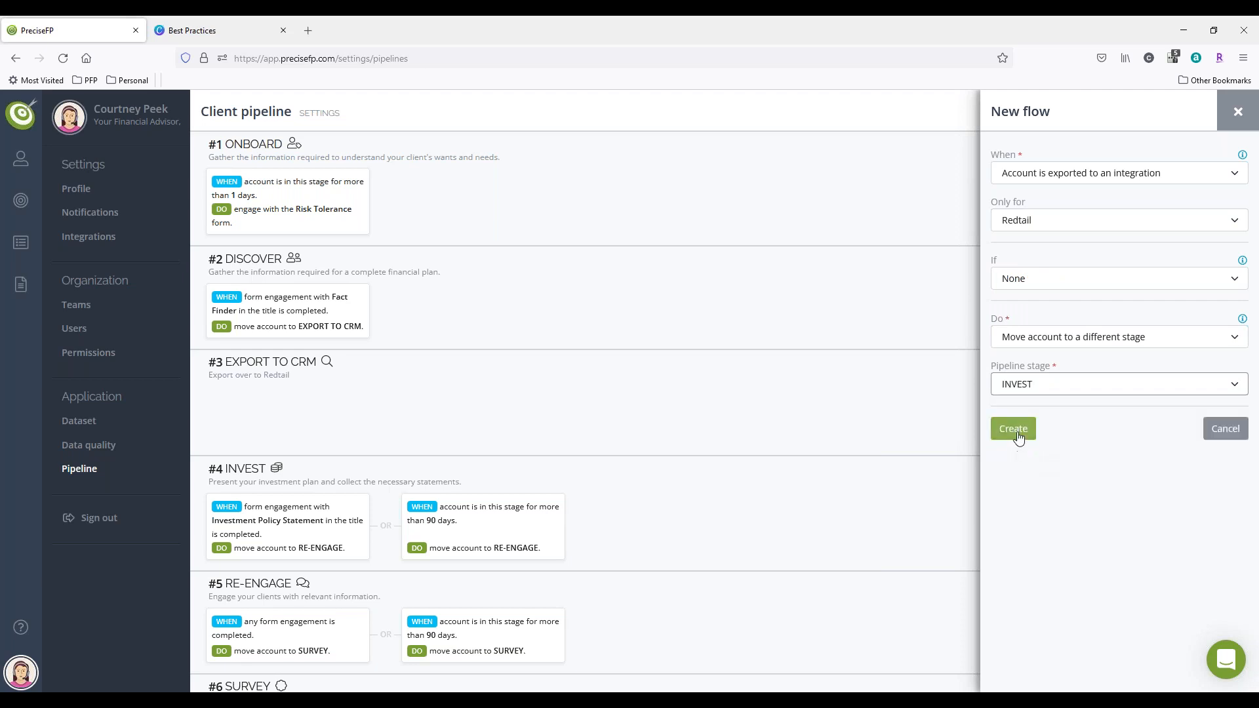
left_click(1016, 430)
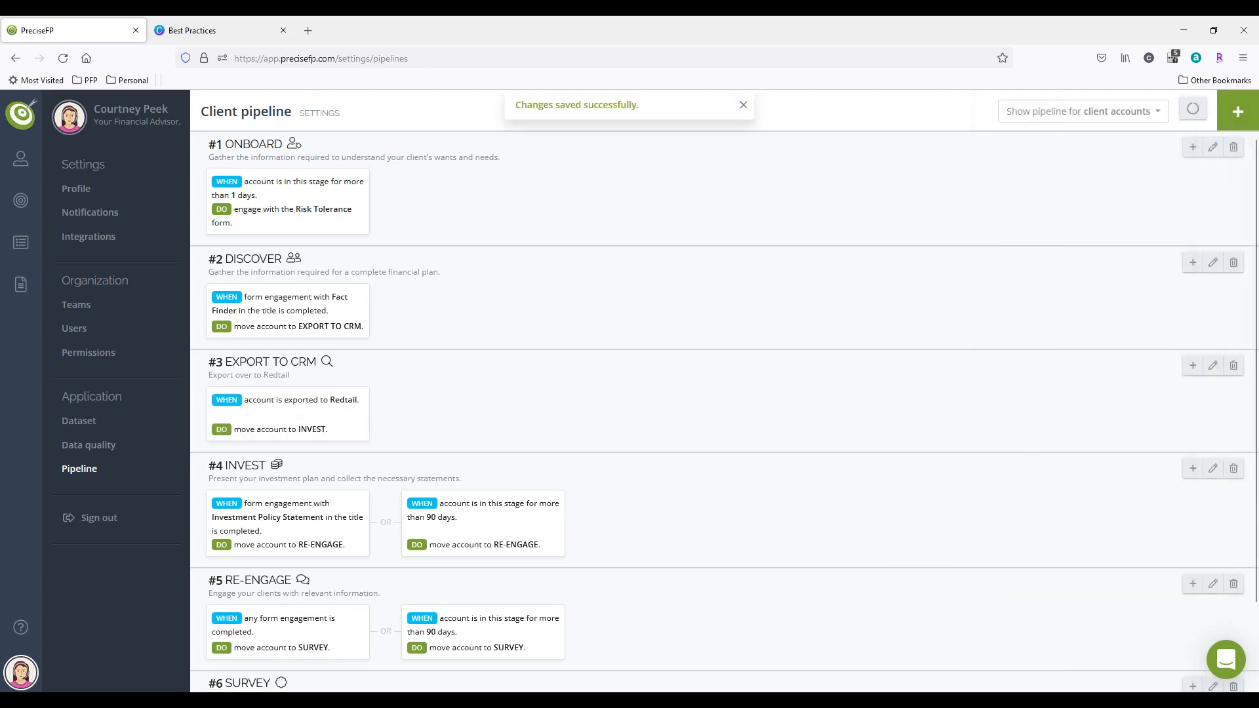
Step: Open the Sample Client account from the Export to CRM client list and export it to Redtail
left_click(26, 113)
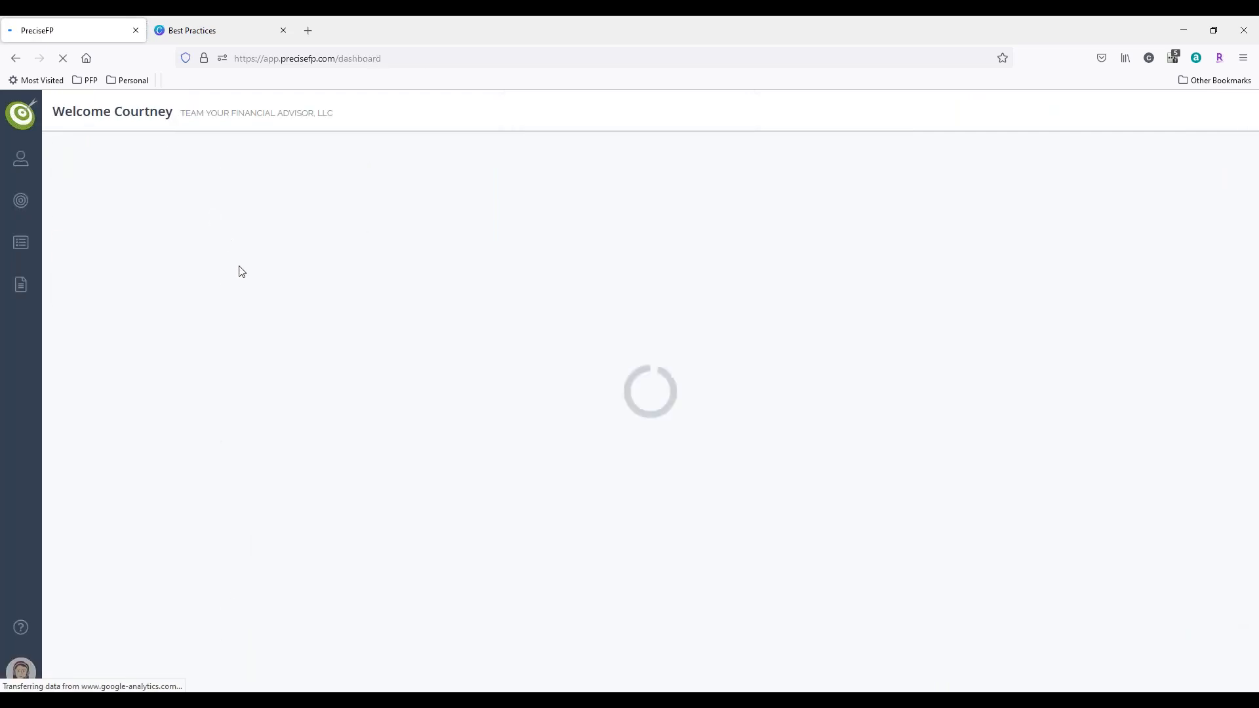
left_click(540, 312)
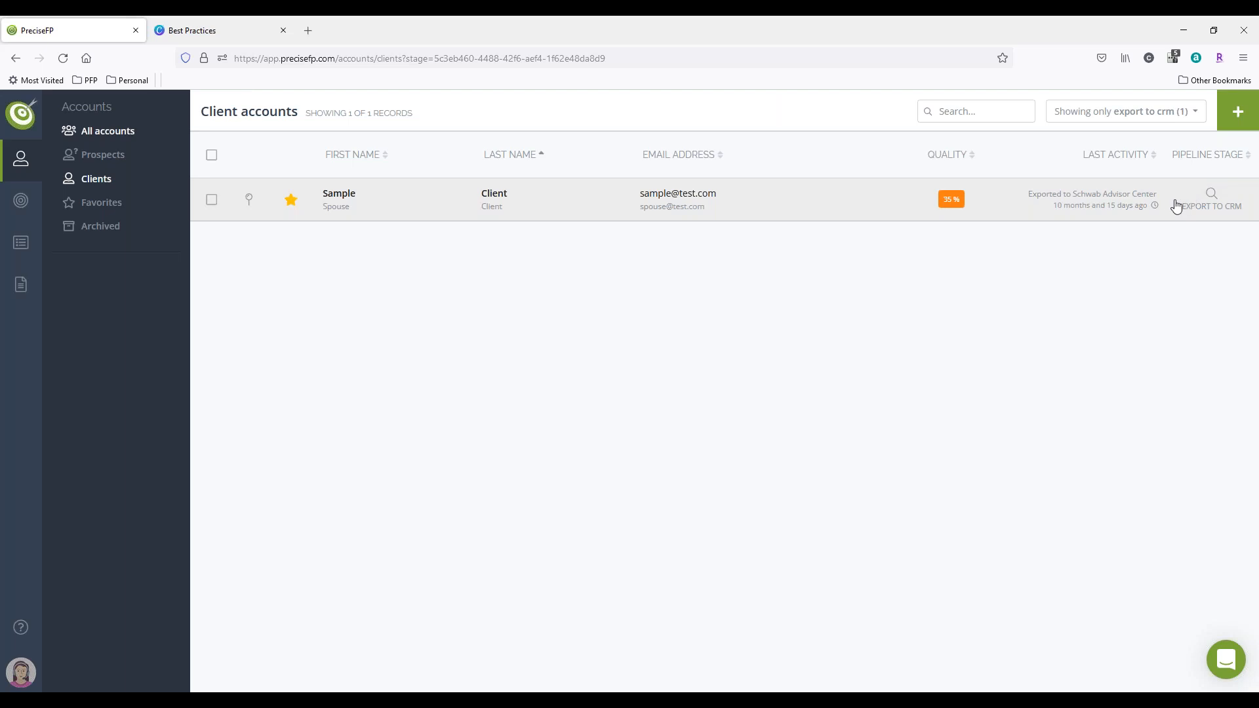
left_click(438, 194)
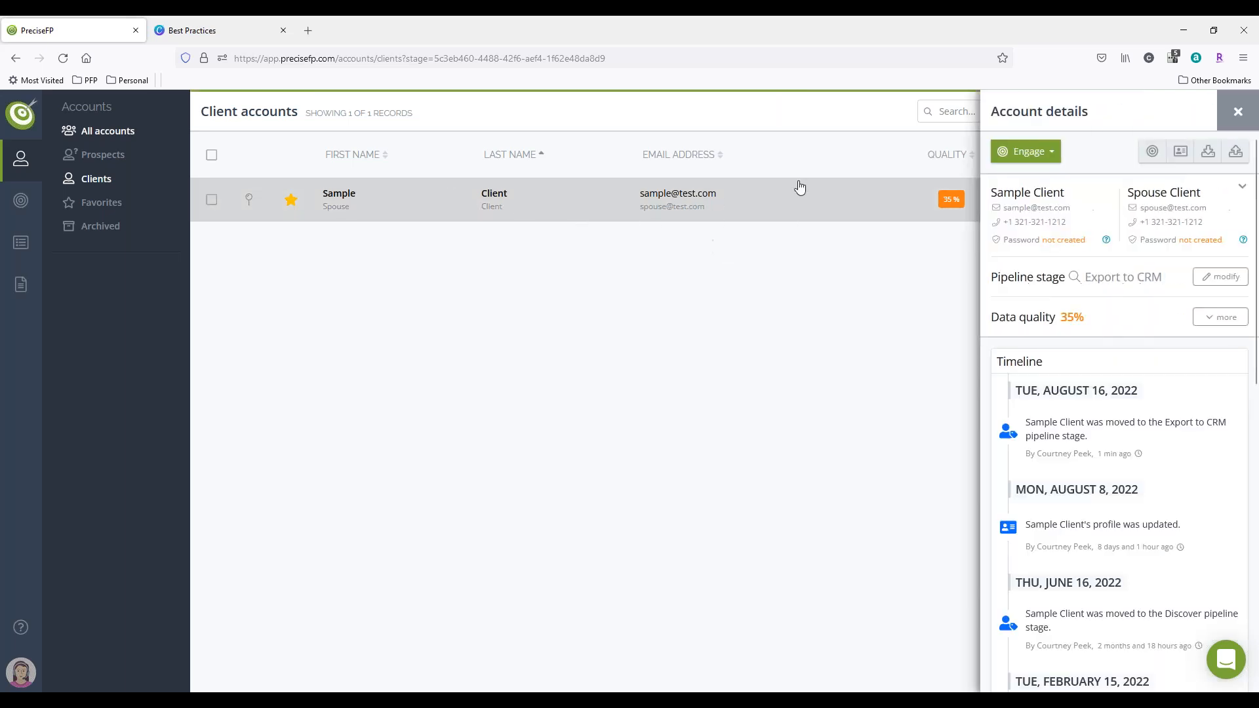
left_click(1235, 151)
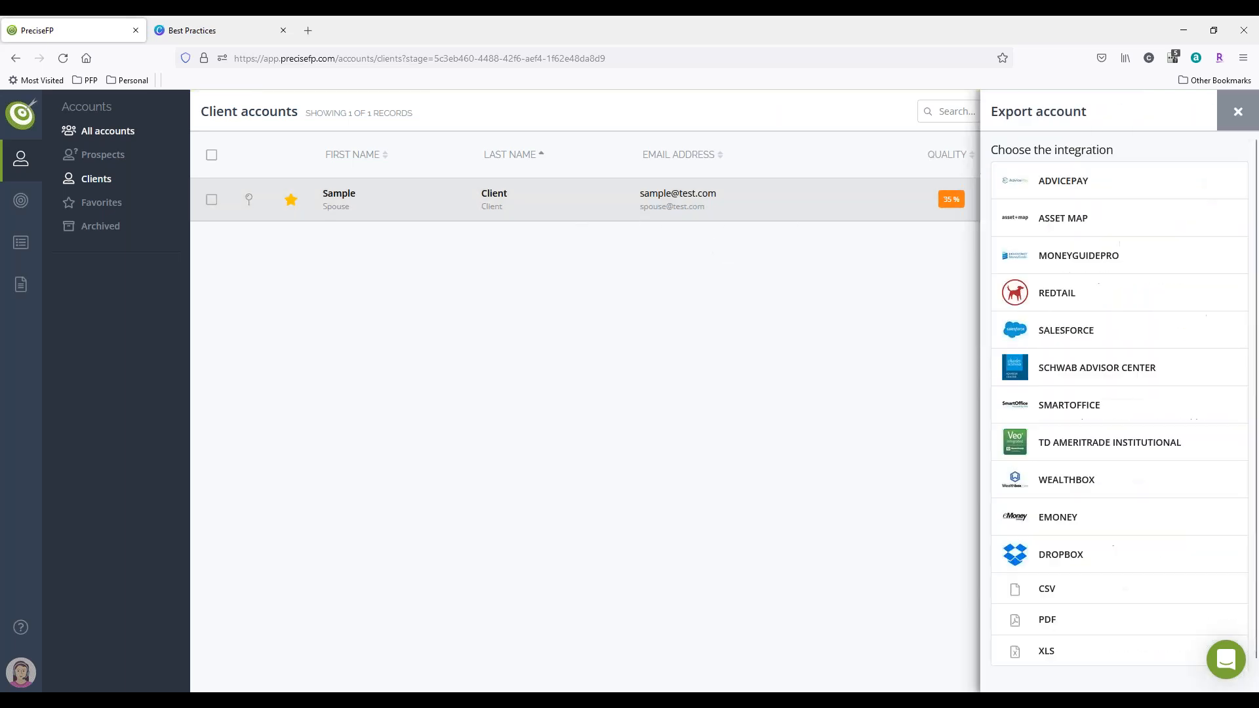
left_click(1100, 288)
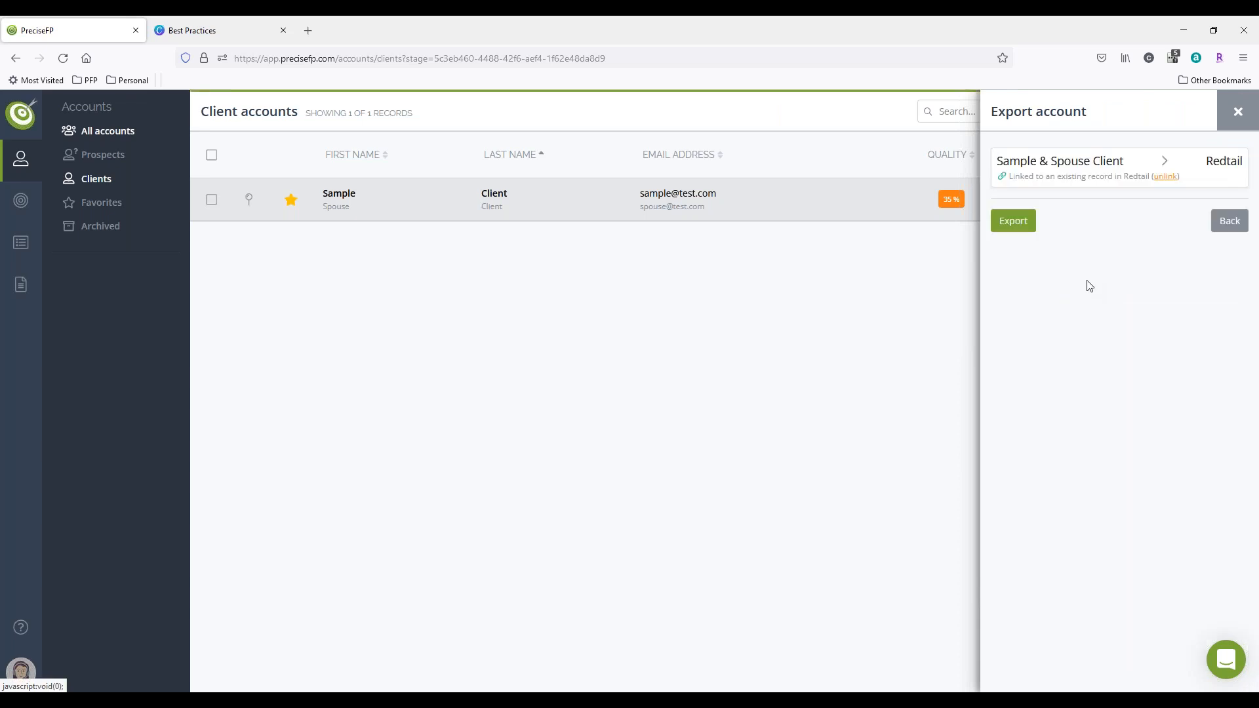
left_click(1019, 221)
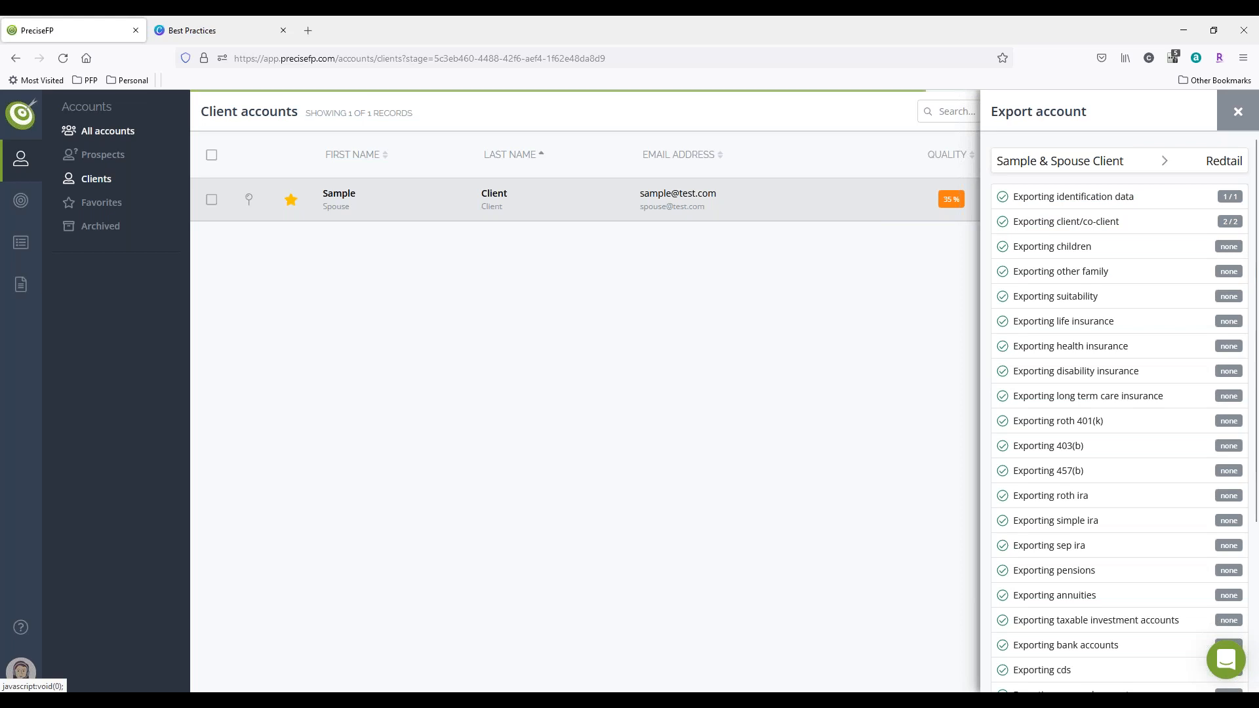
scroll(1103, 502, "down", 3)
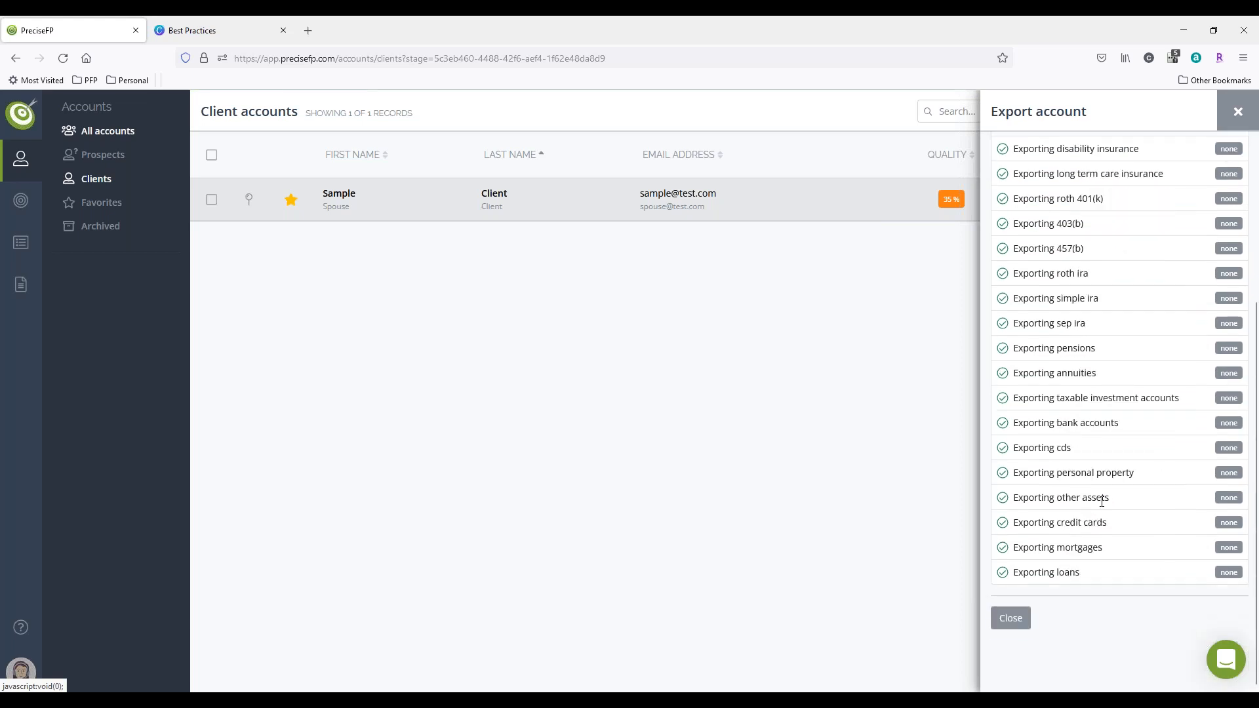
left_click(1019, 625)
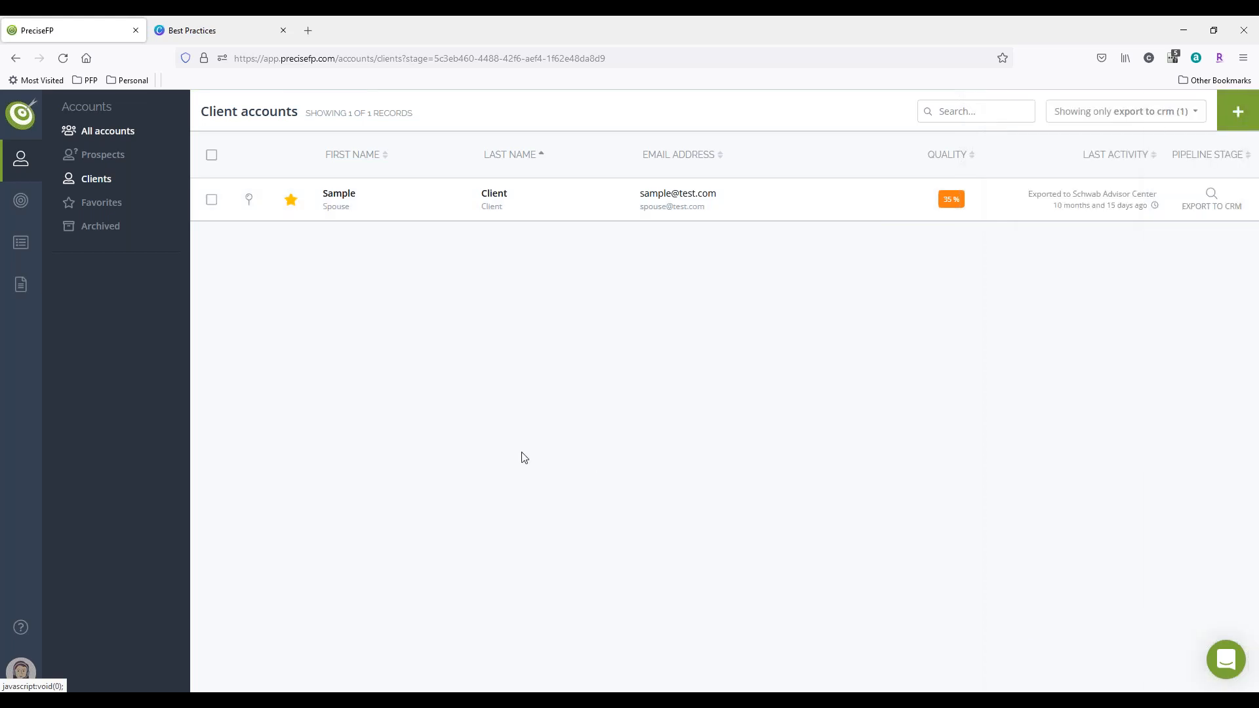
Step: Refresh the Export to CRM client list, then check the dashboard, pipeline settings and client accounts list for the Sample Client's stage
left_click(58, 50)
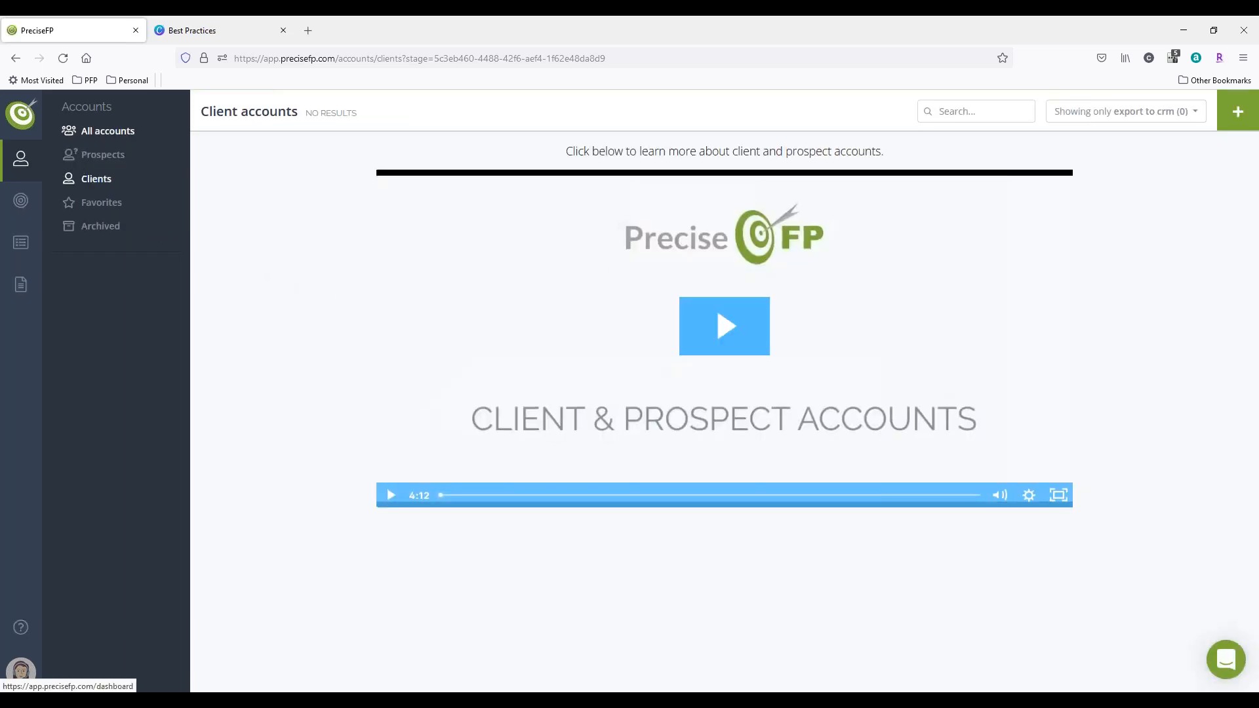
left_click(21, 114)
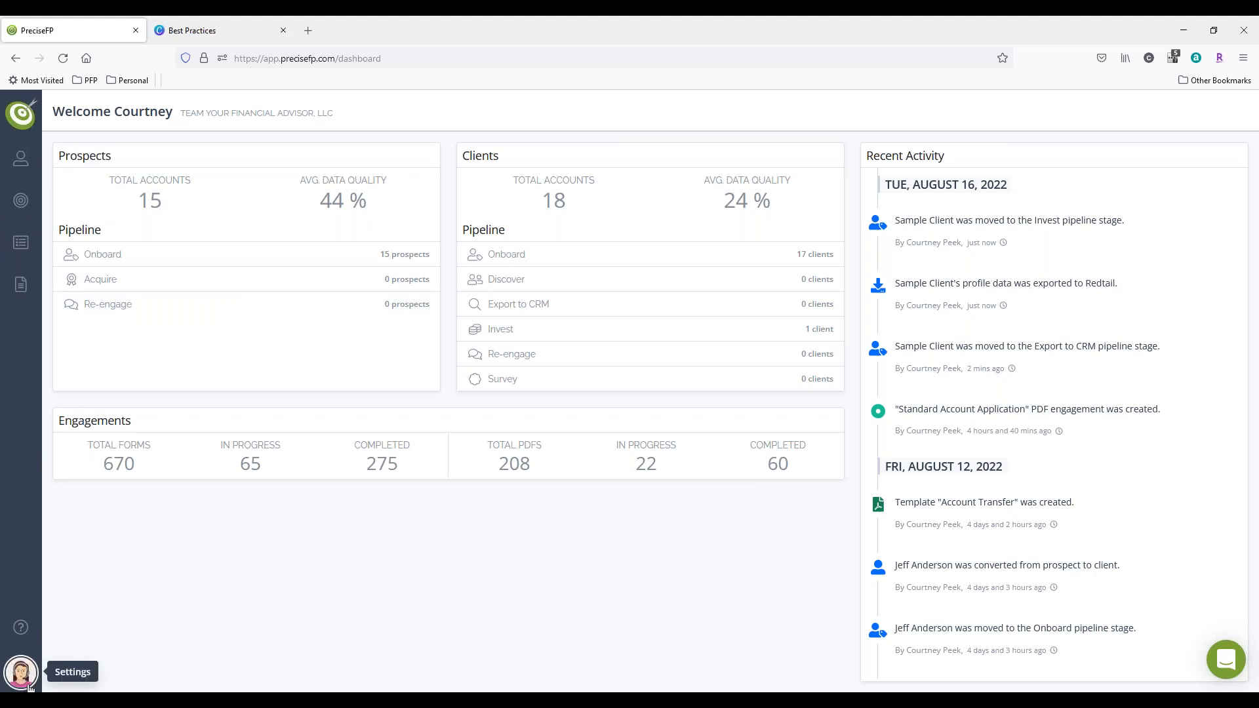
left_click(28, 682)
left_click(101, 468)
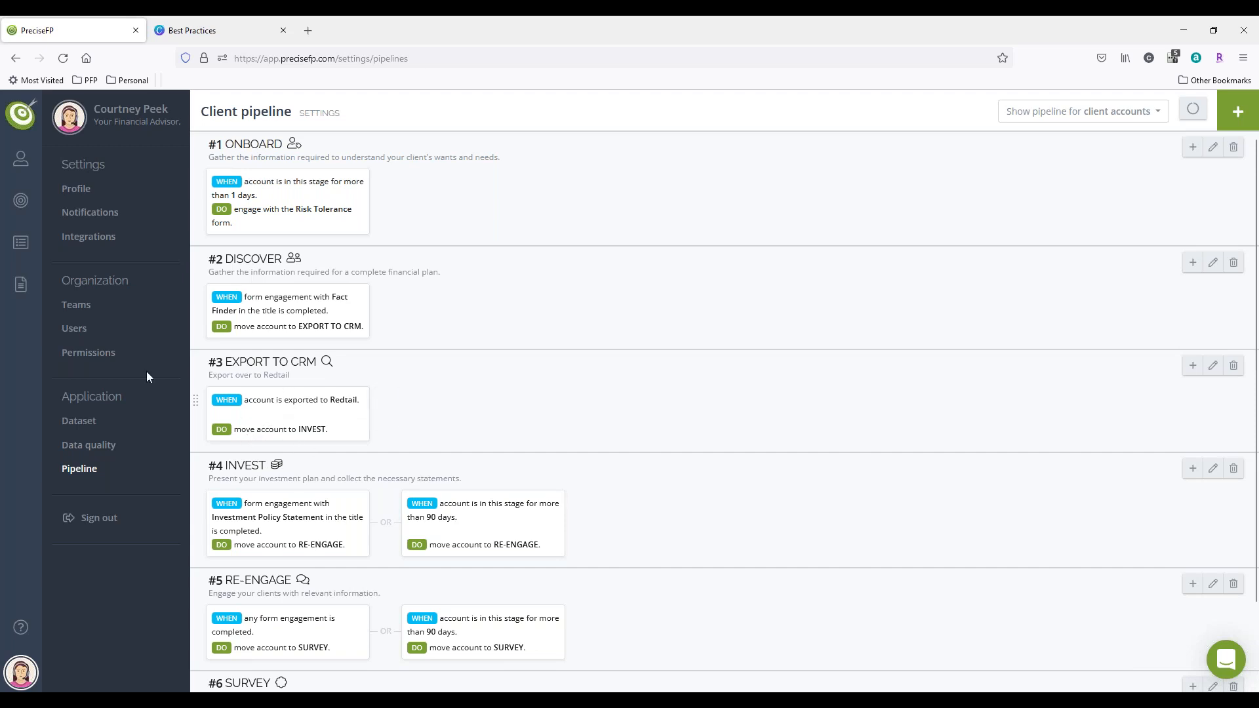
left_click(23, 164)
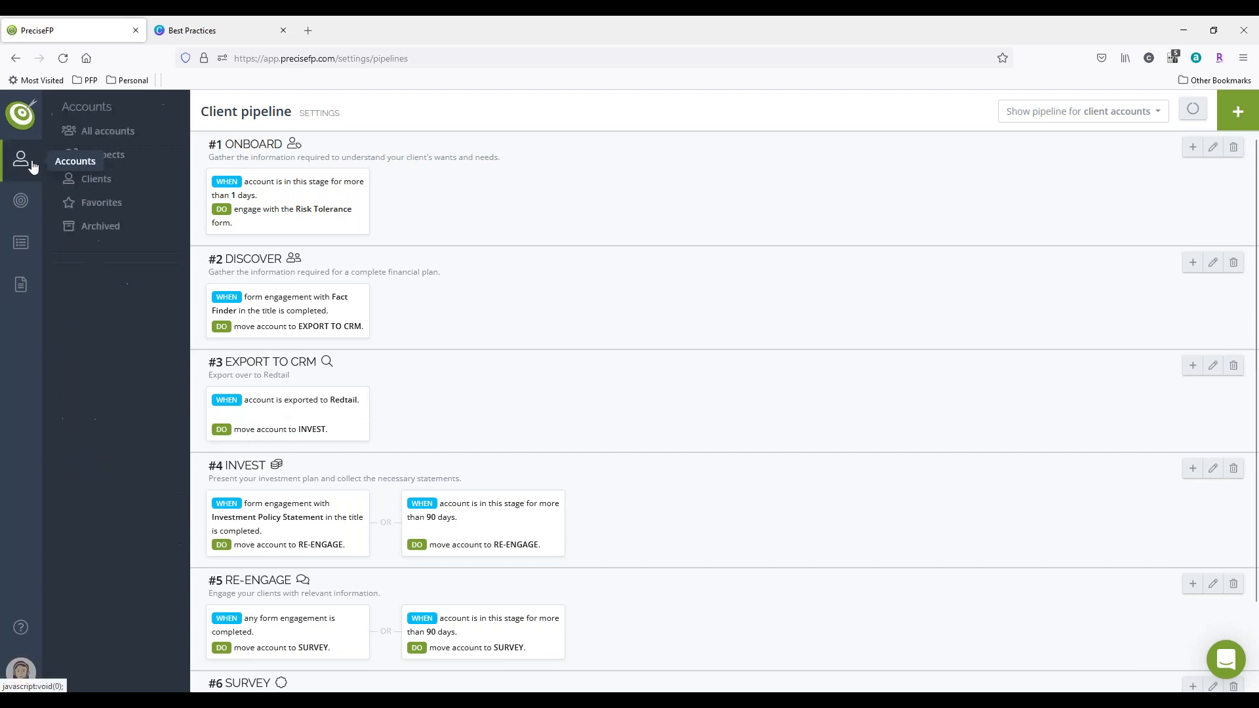
left_click(98, 179)
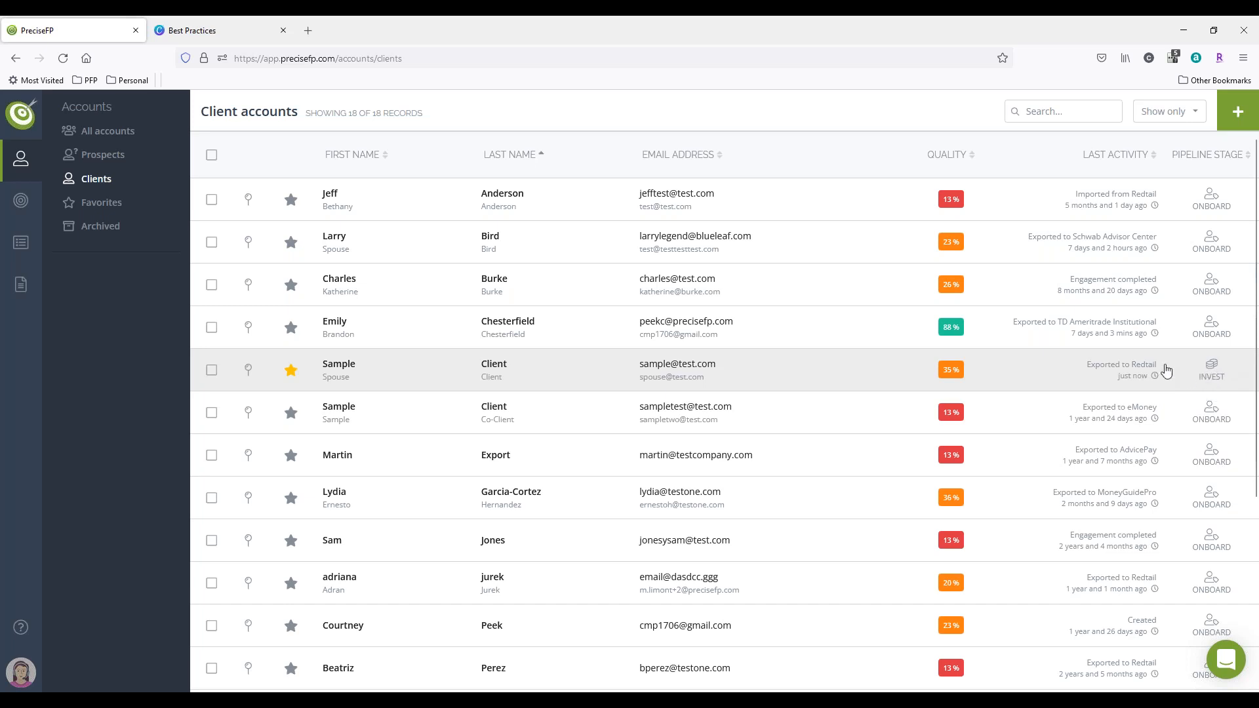
Step: Start a new client pipeline stage titled Annual Review and give it the dollar sign icon
left_click(25, 676)
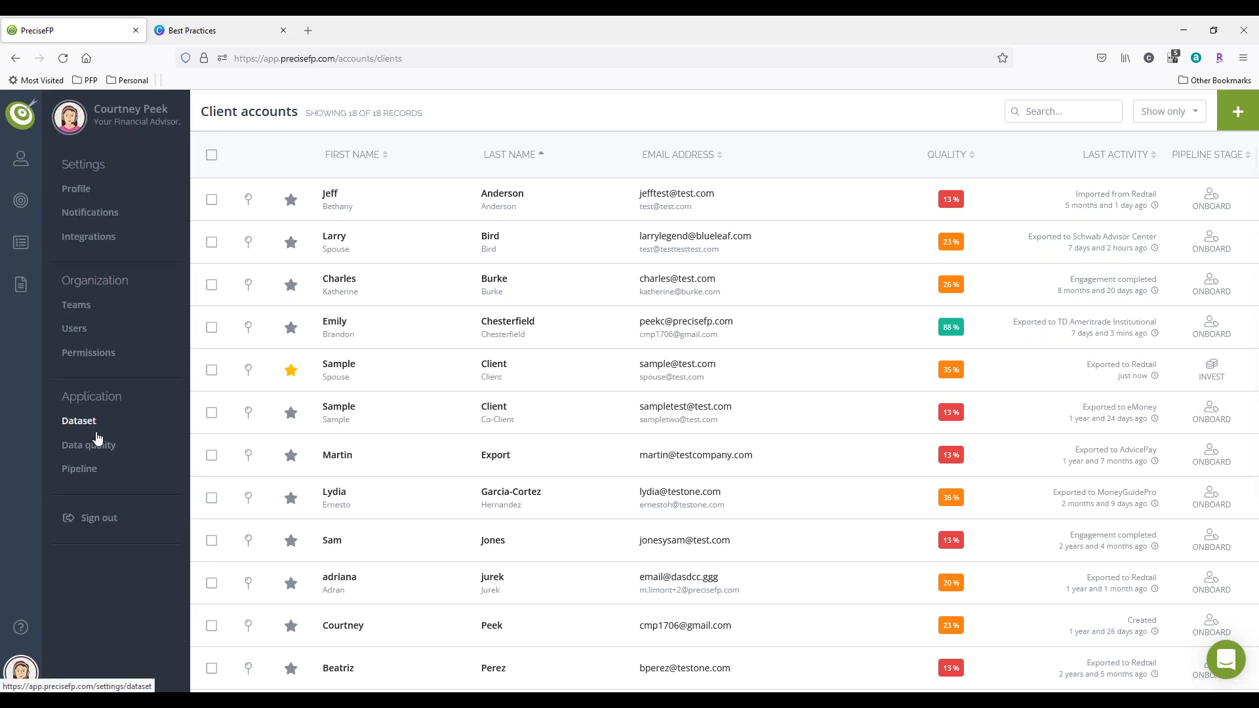
left_click(96, 470)
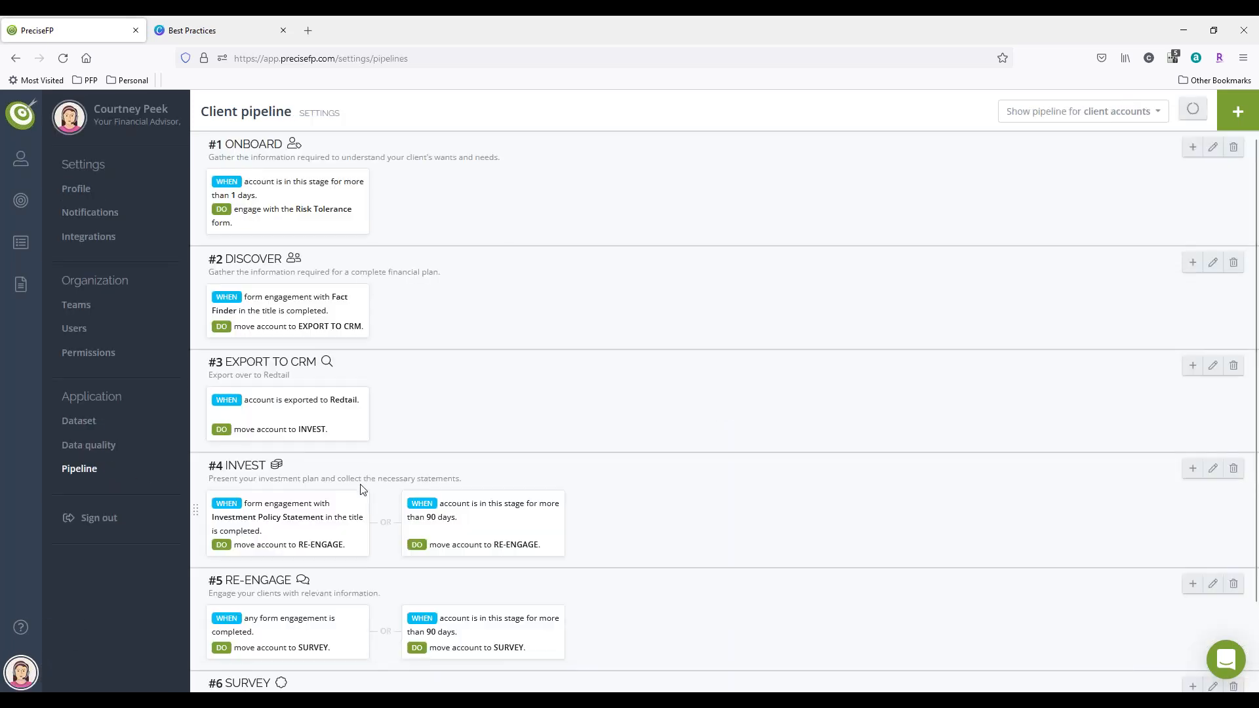
mouse_move(336, 528)
mouse_move(413, 548)
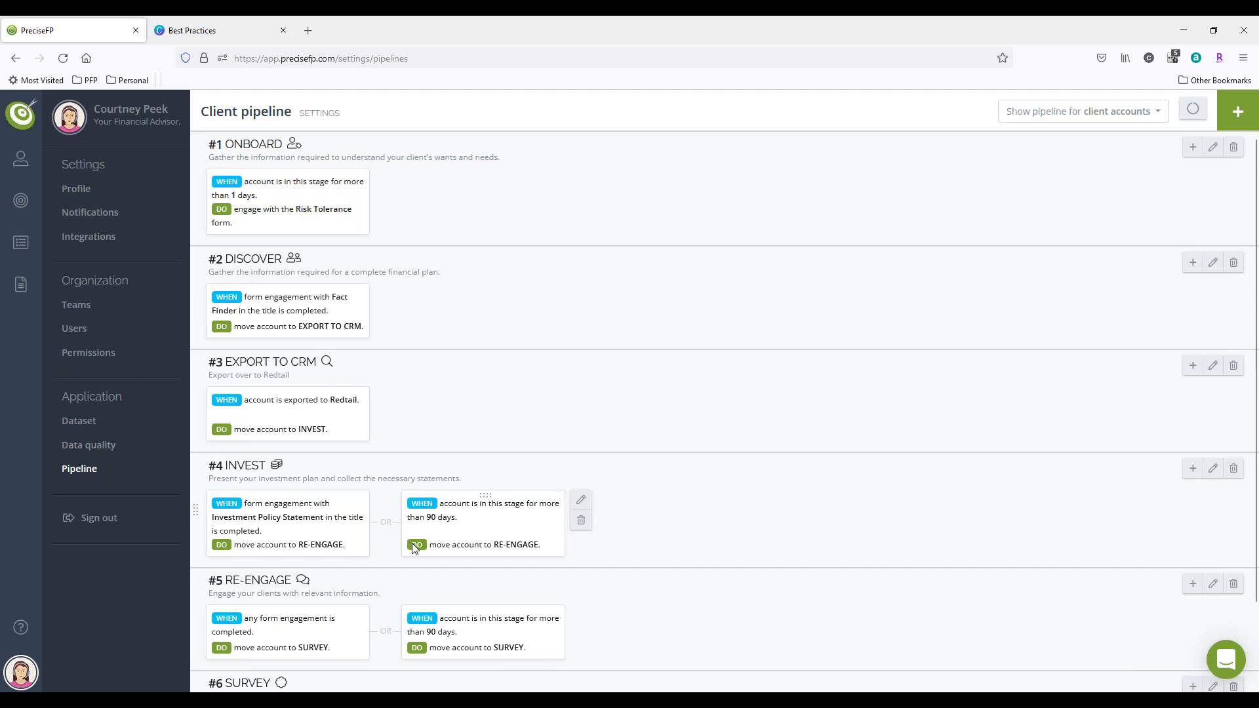
scroll(411, 543, "down", 3)
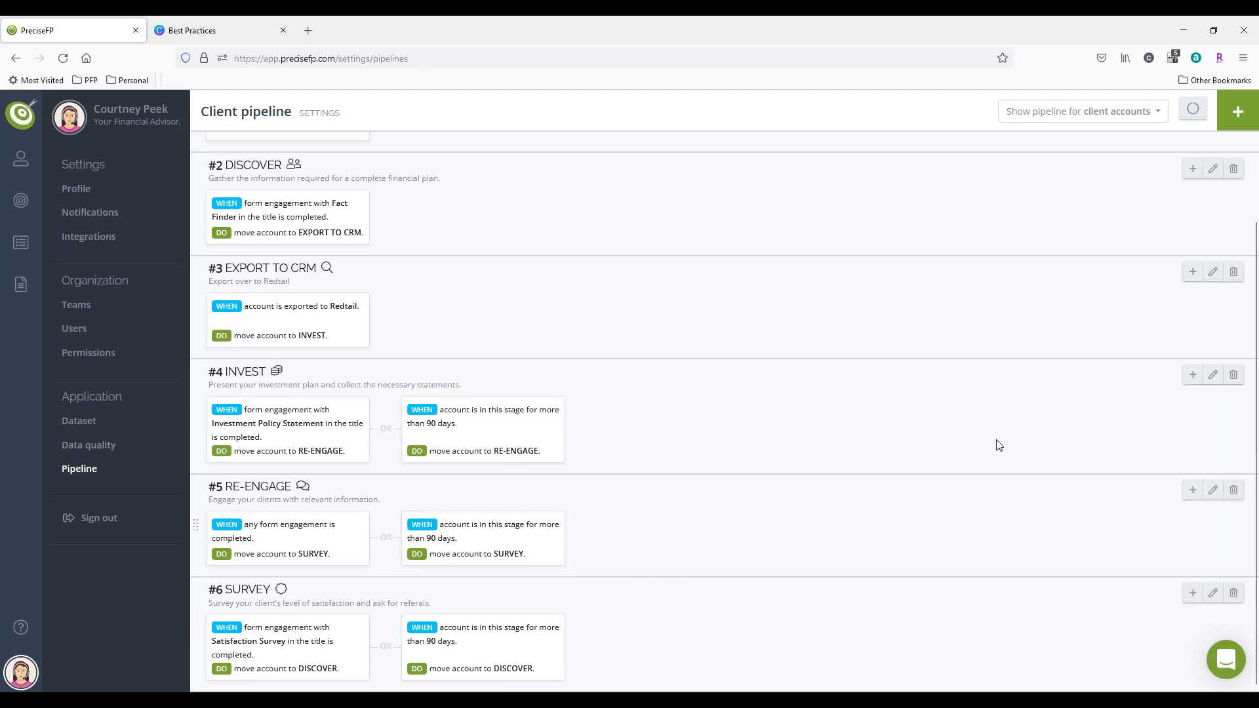
left_click(1227, 115)
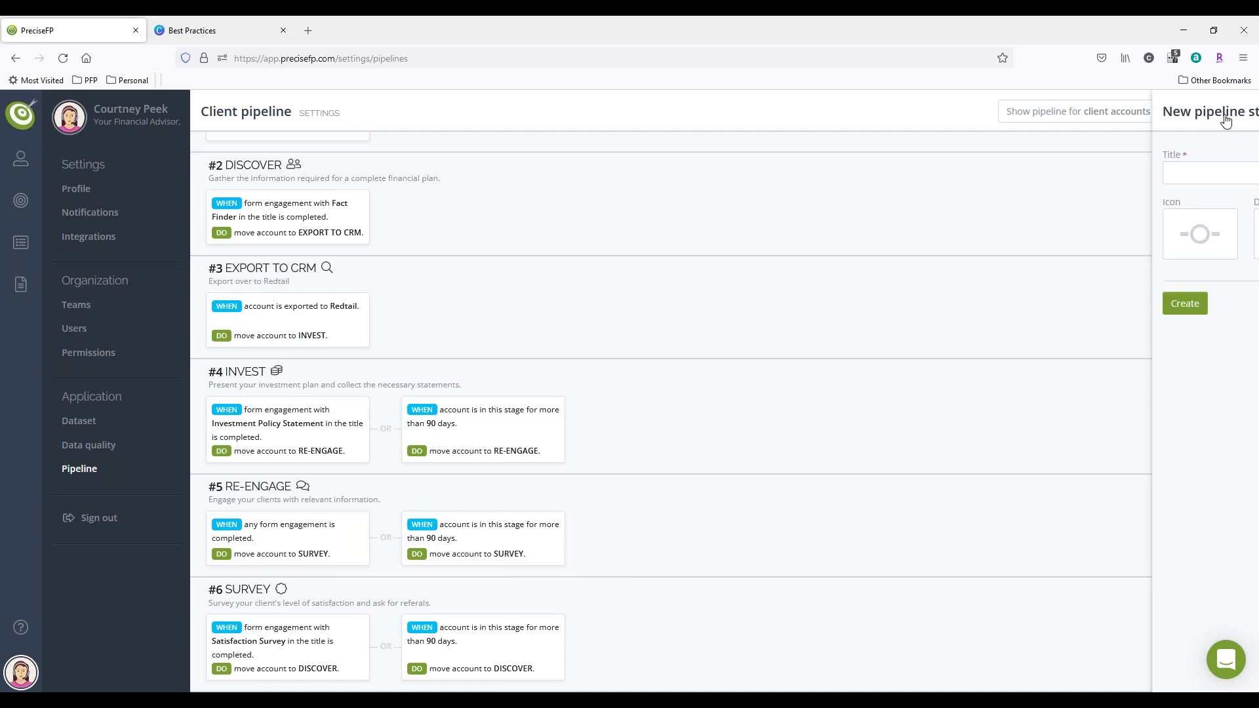
left_click(1136, 174)
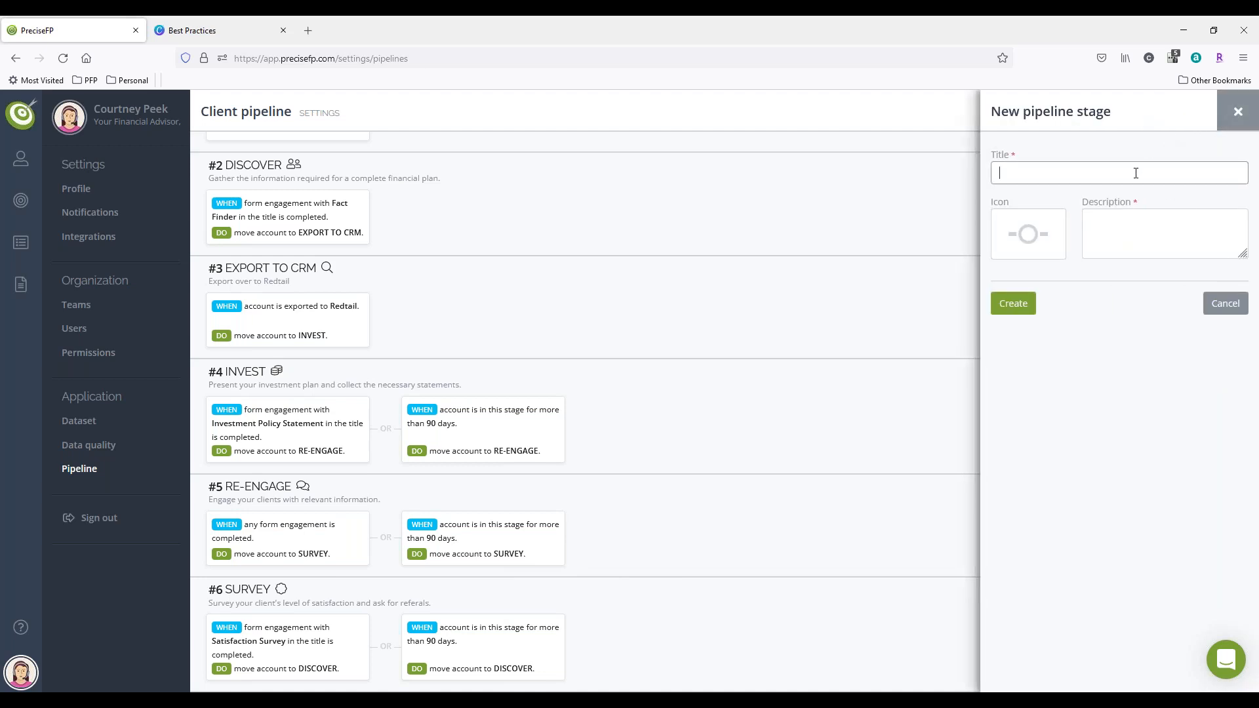
type("Annual Review")
left_click(1028, 234)
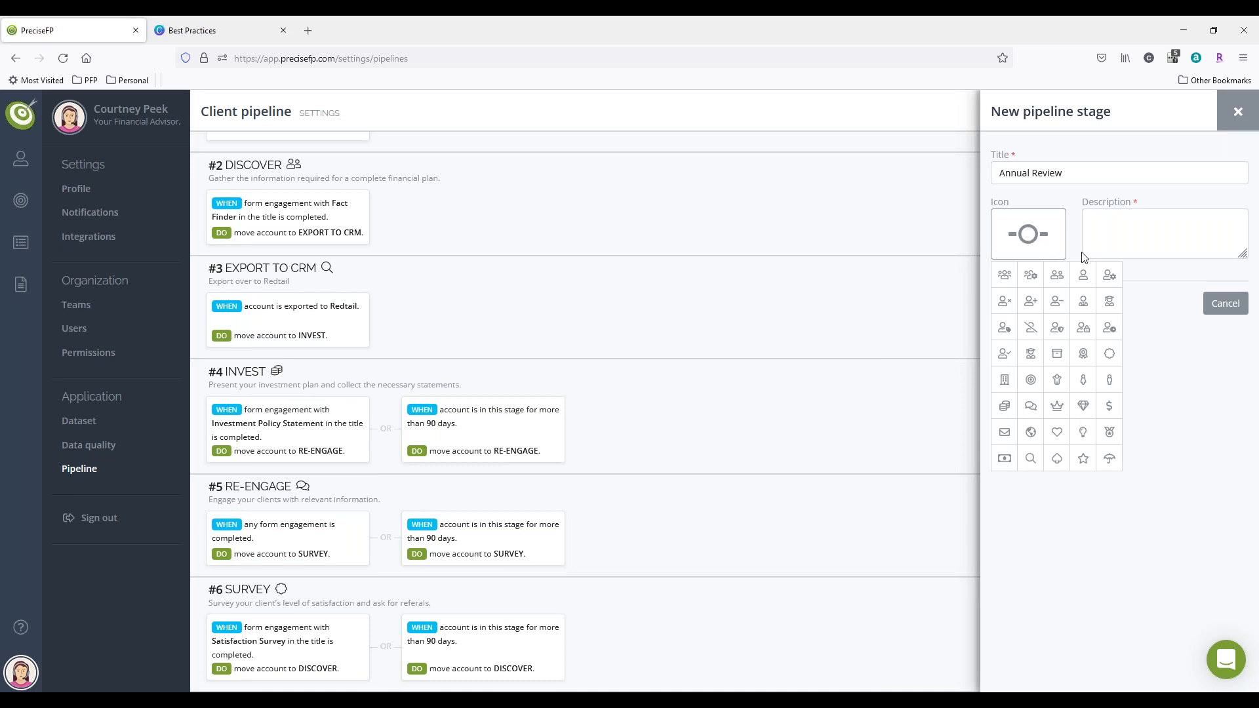
left_click(1110, 405)
Step: Describe the stage as "A year later the fact finder goes out to the client" and create it
left_click(1130, 236)
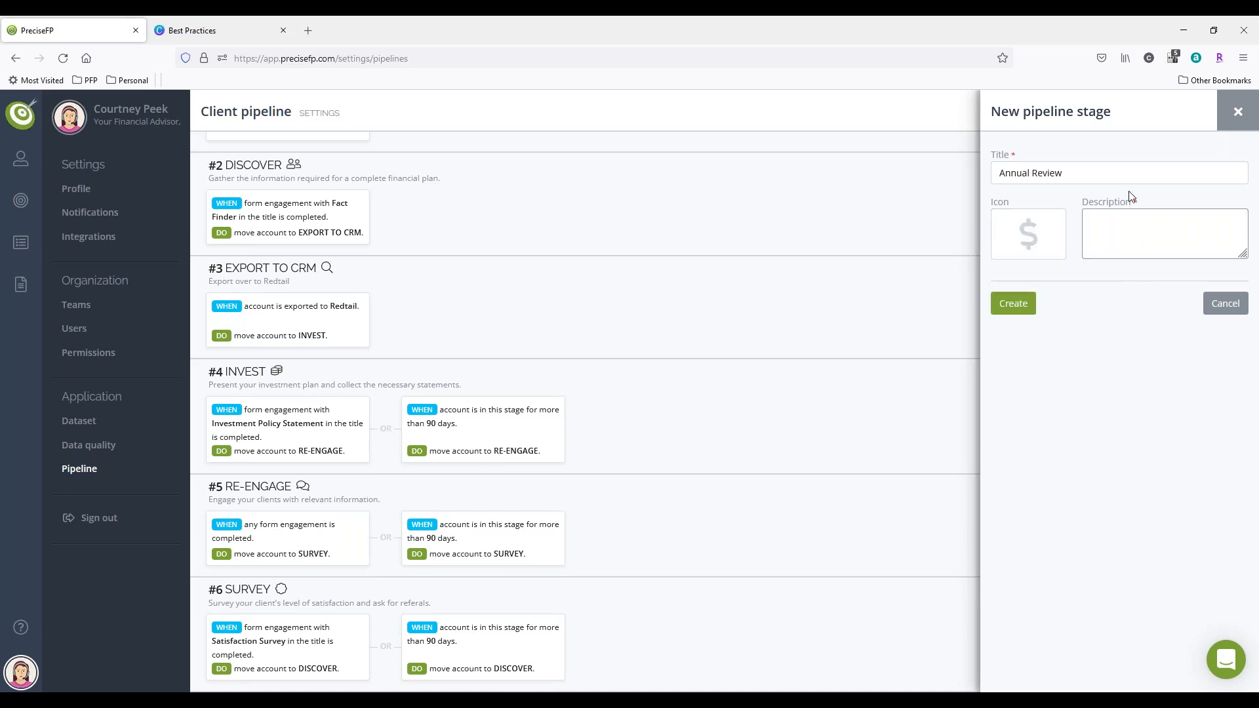
type("Thi")
key("BackSpace")
key("BackSpace")
key("BackSpace")
type("A year later the fact finder goes out to the client")
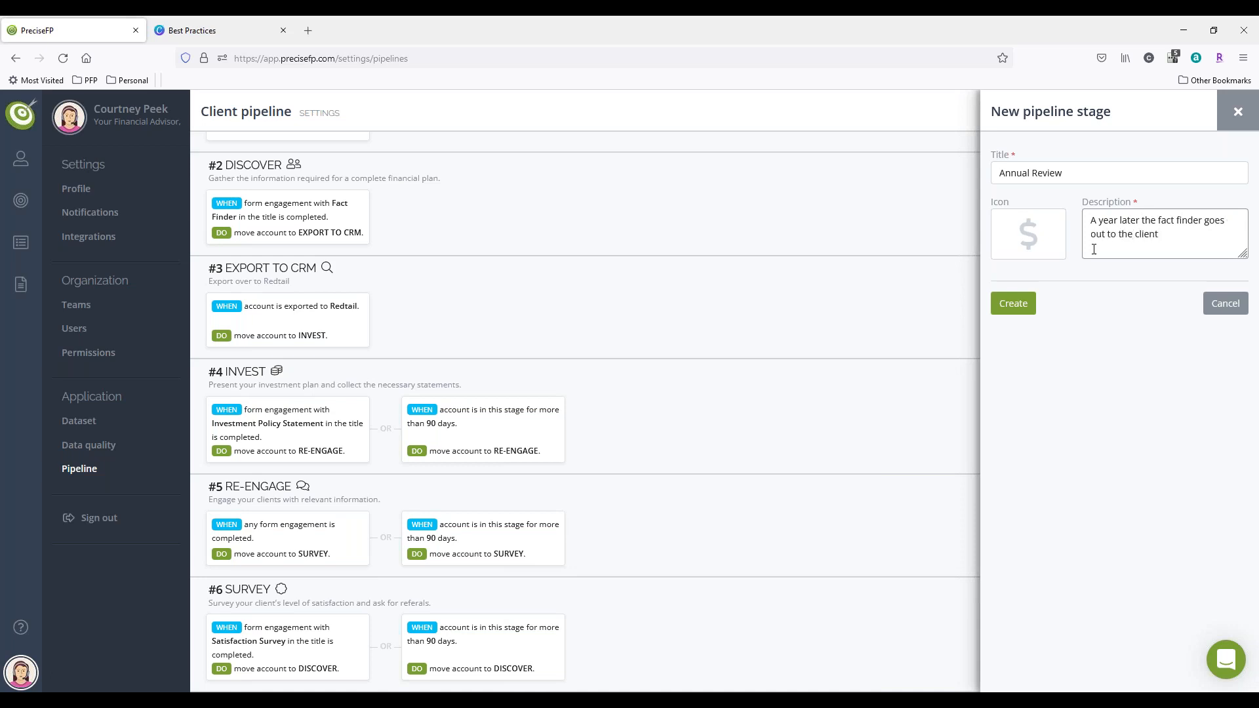
left_click(1014, 304)
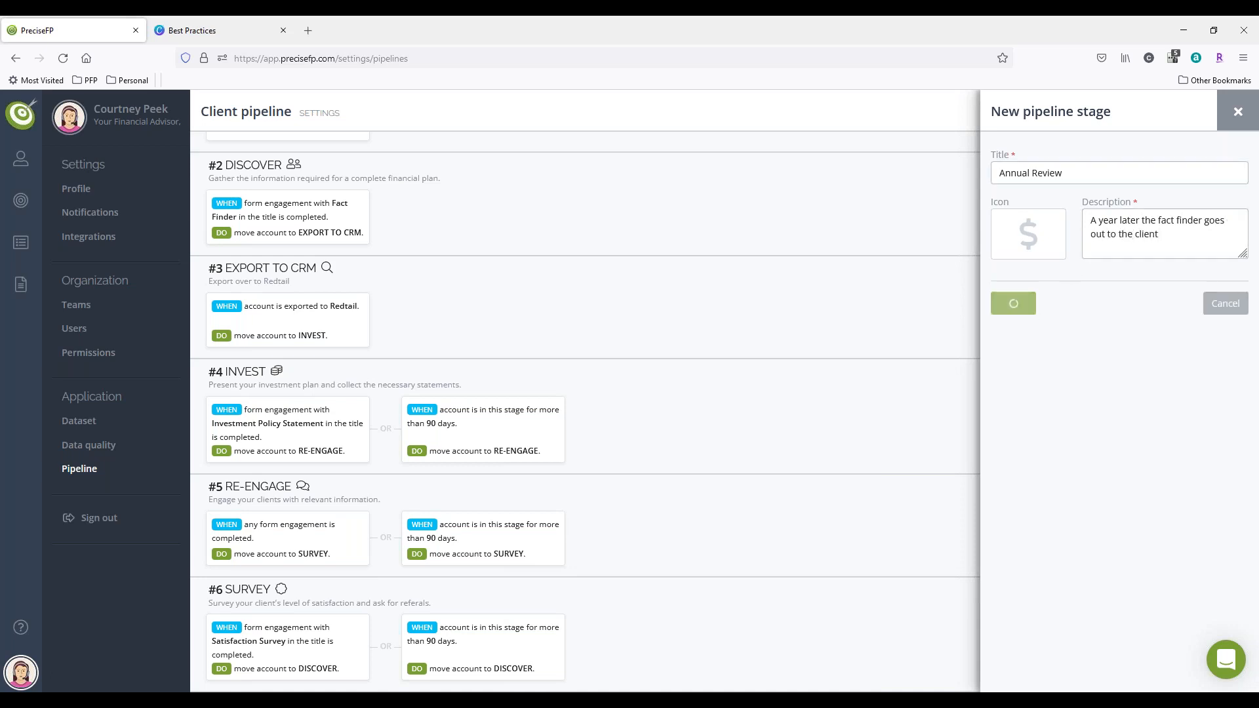
Step: Start a new flow for the Annual Review stage, triggered when the account is in this stage for more than 365 days
scroll(737, 502, "down", 1)
scroll(738, 502, "down", 1)
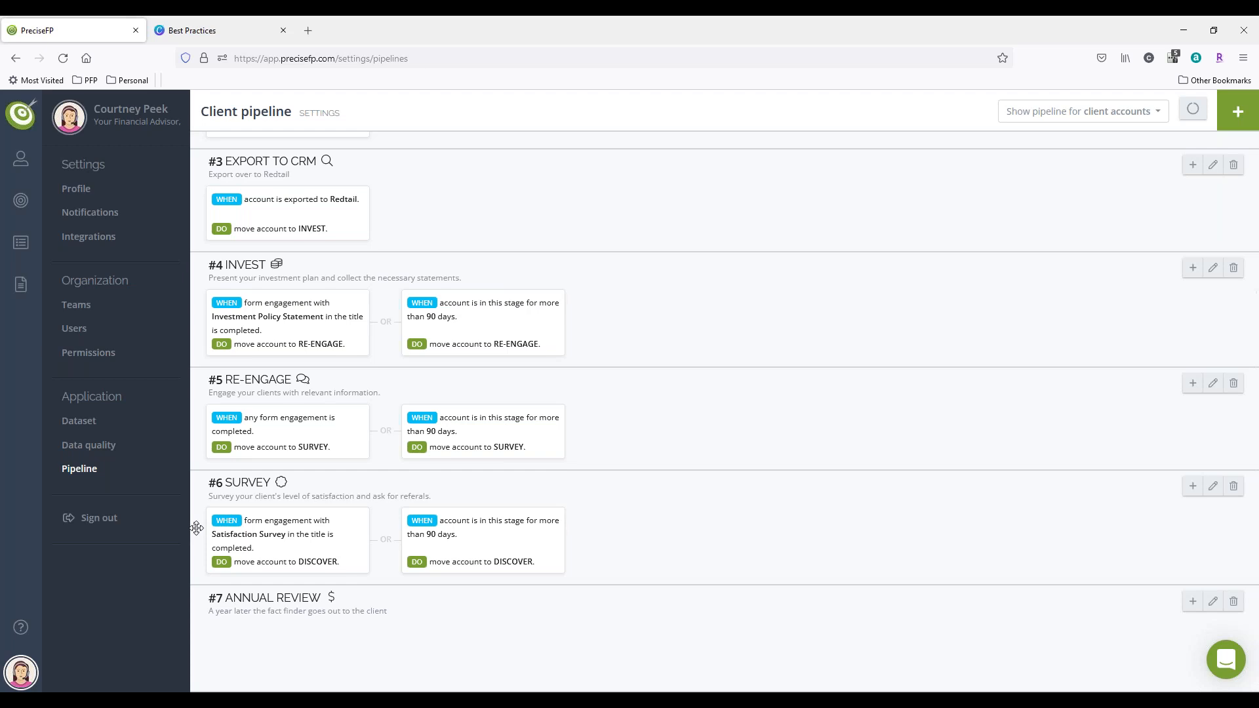
left_click_drag(197, 528, 221, 493)
left_click(1193, 601)
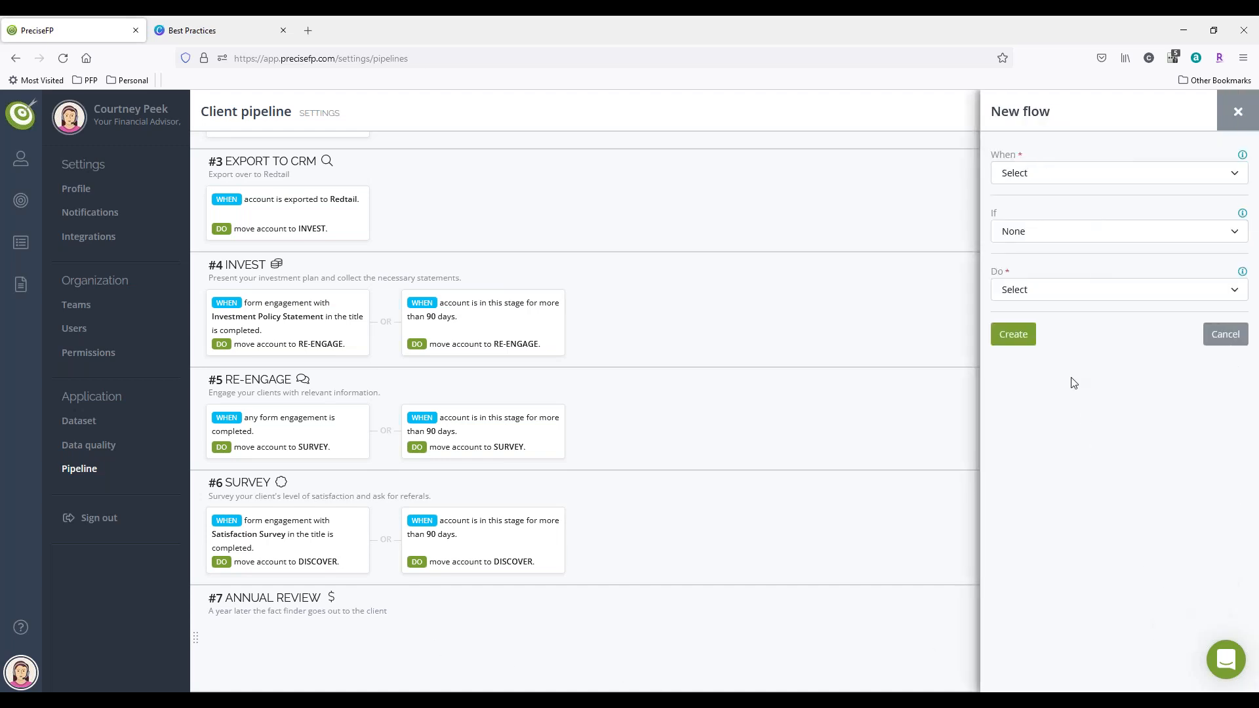
left_click(1021, 177)
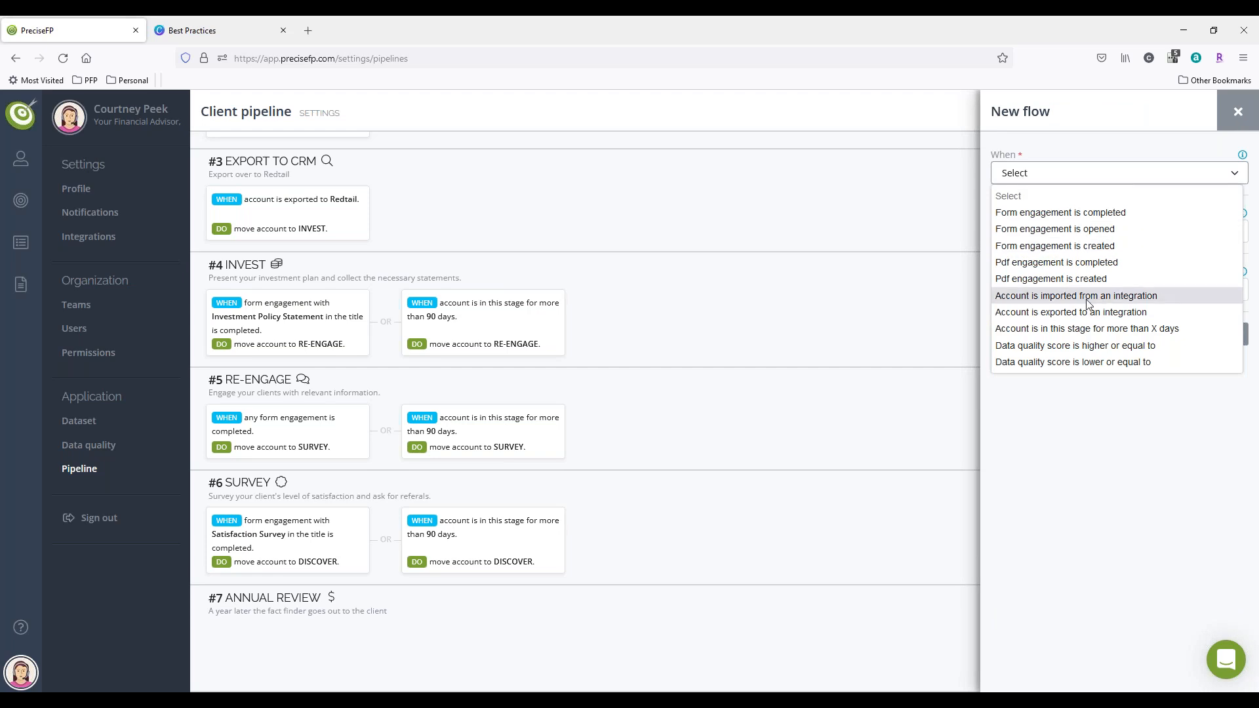
left_click(1066, 333)
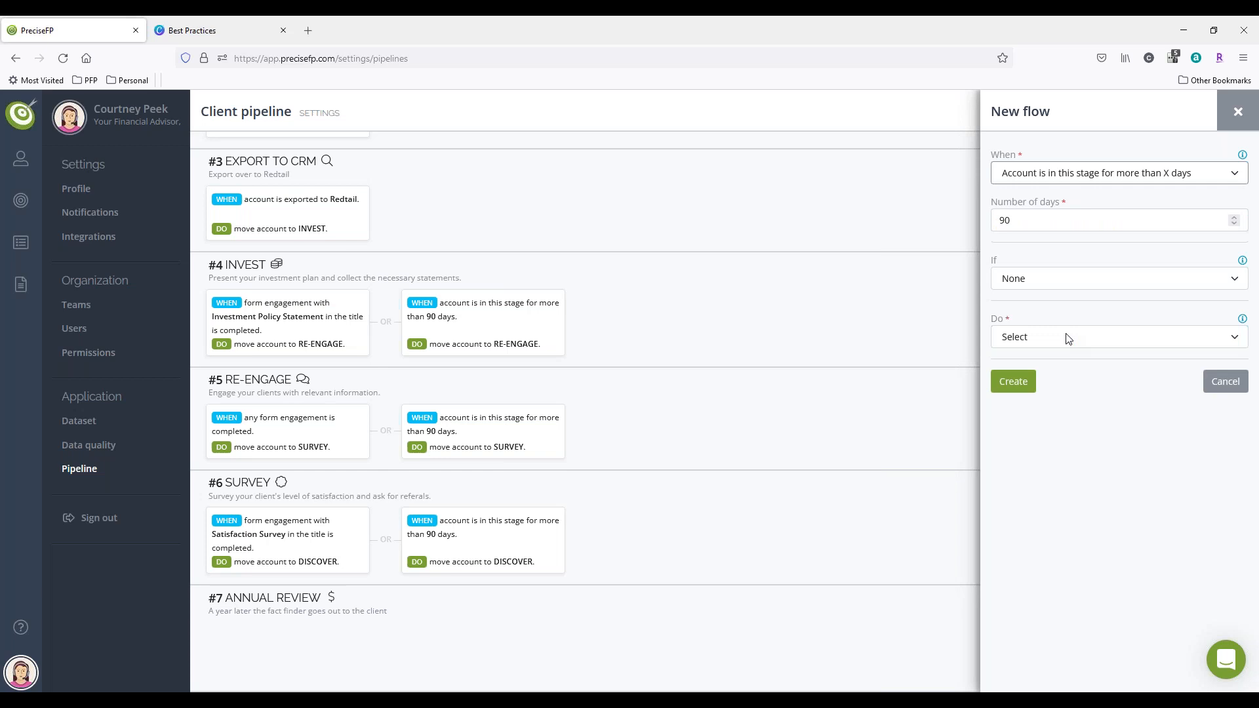
double_click(1027, 227)
type("365")
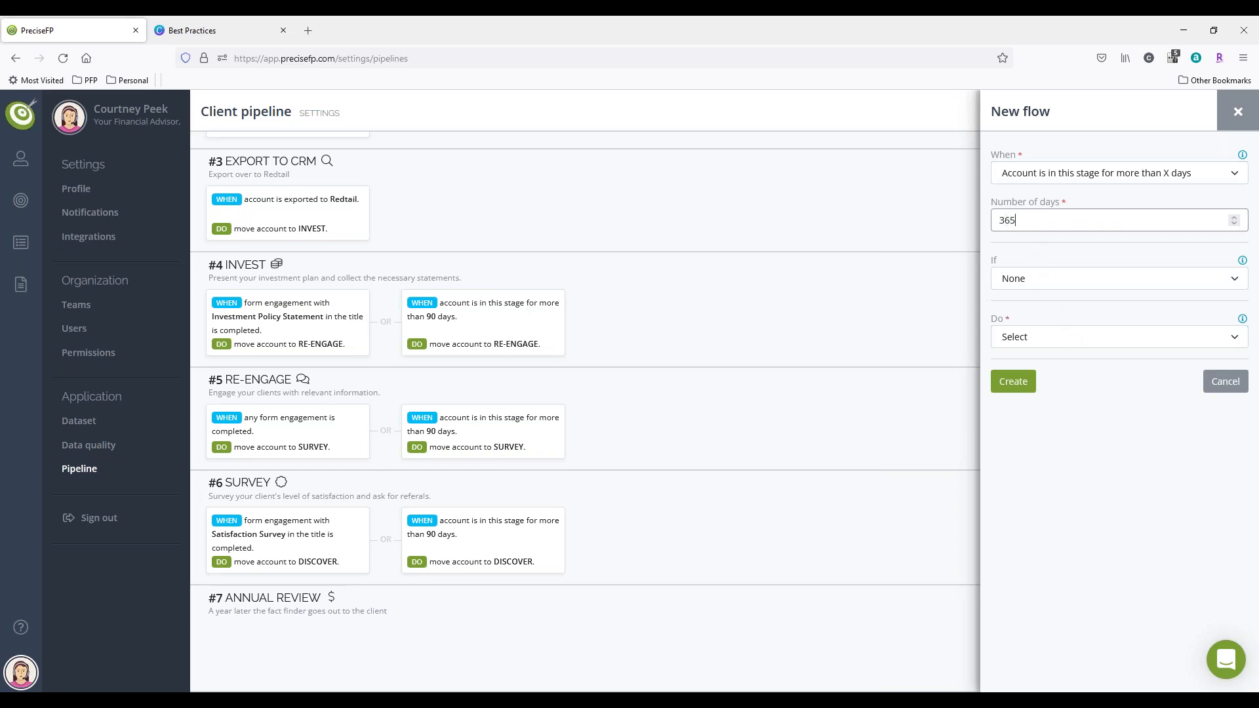
Step: Set the flow's action to engage the contact with the Financial Fact Finder form and create the flow
left_click(1037, 338)
left_click(1047, 444)
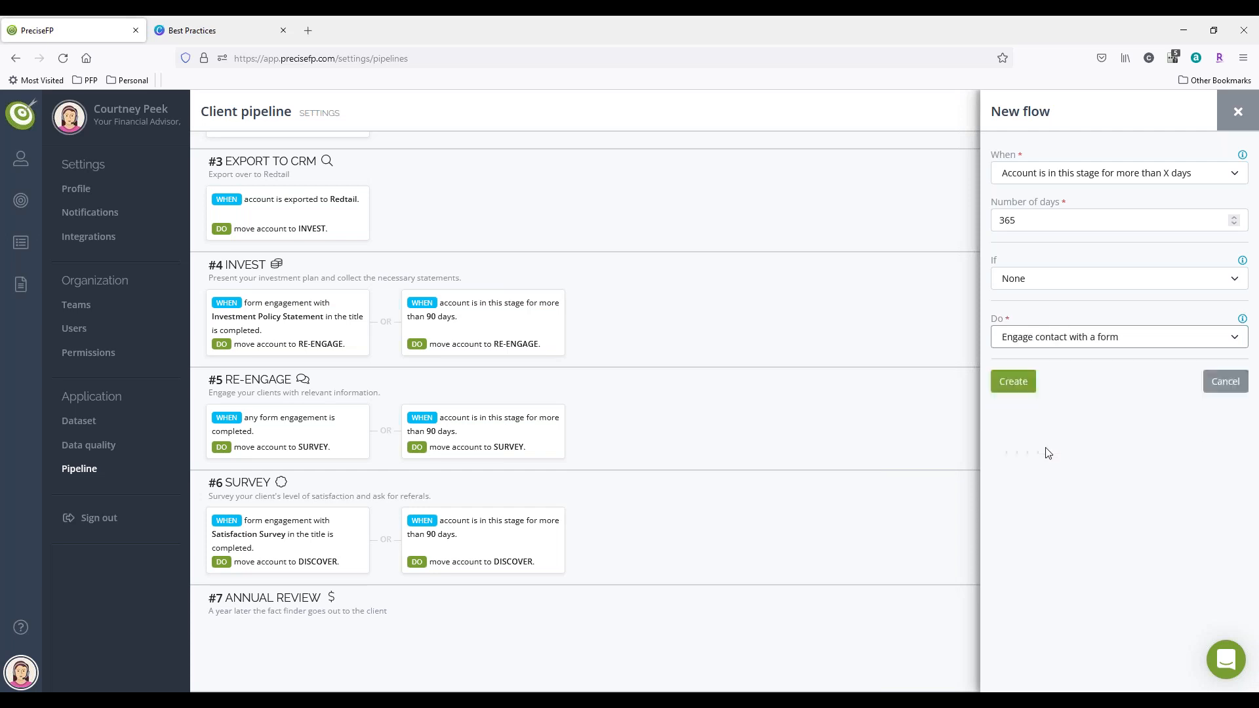
left_click(1070, 387)
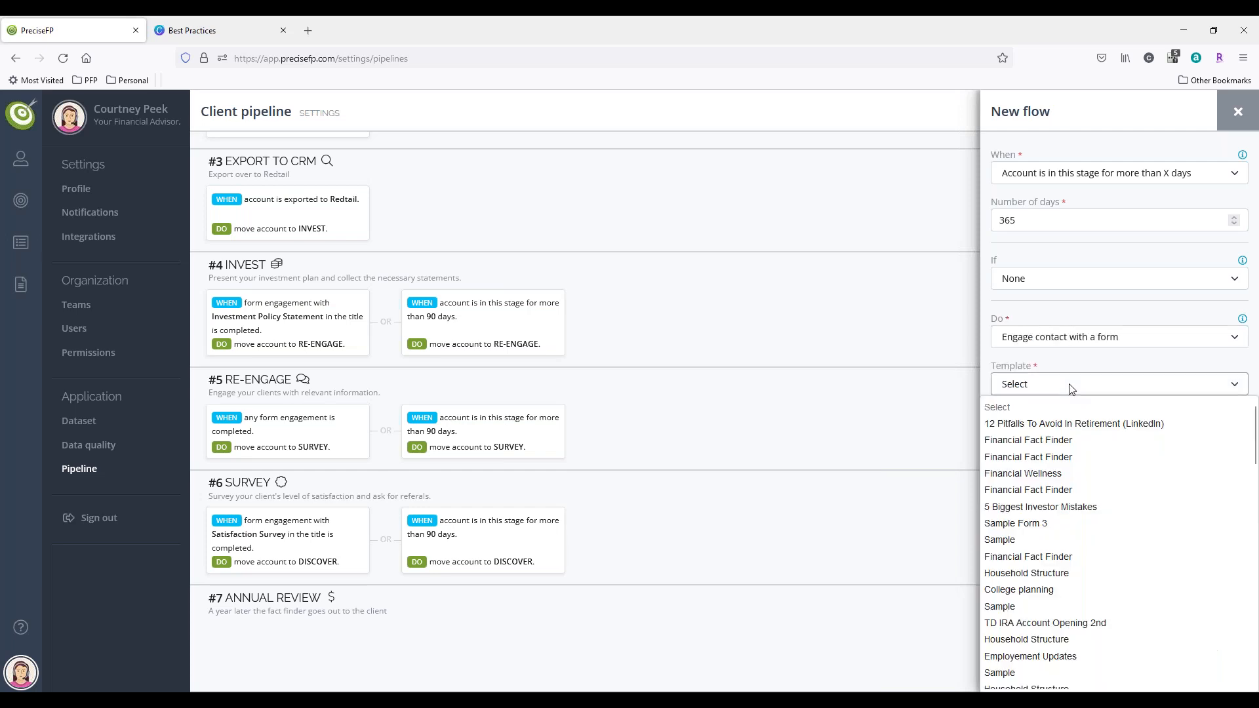
left_click(1059, 456)
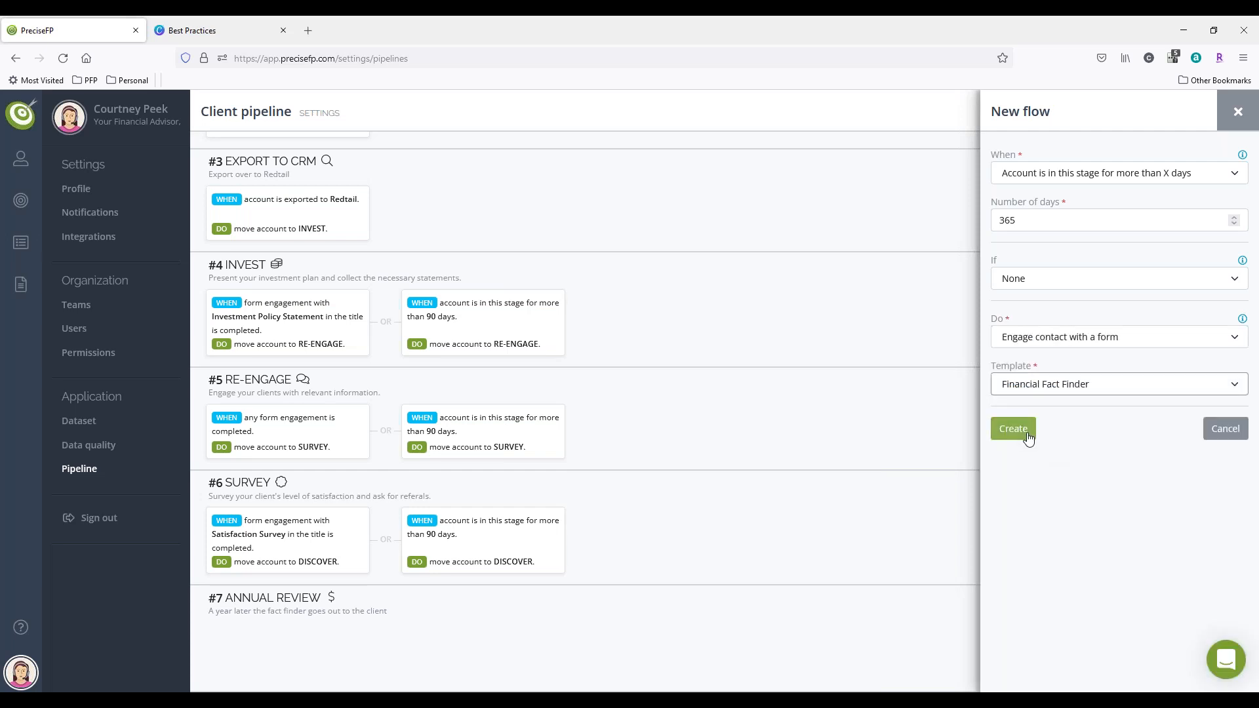
left_click(1012, 429)
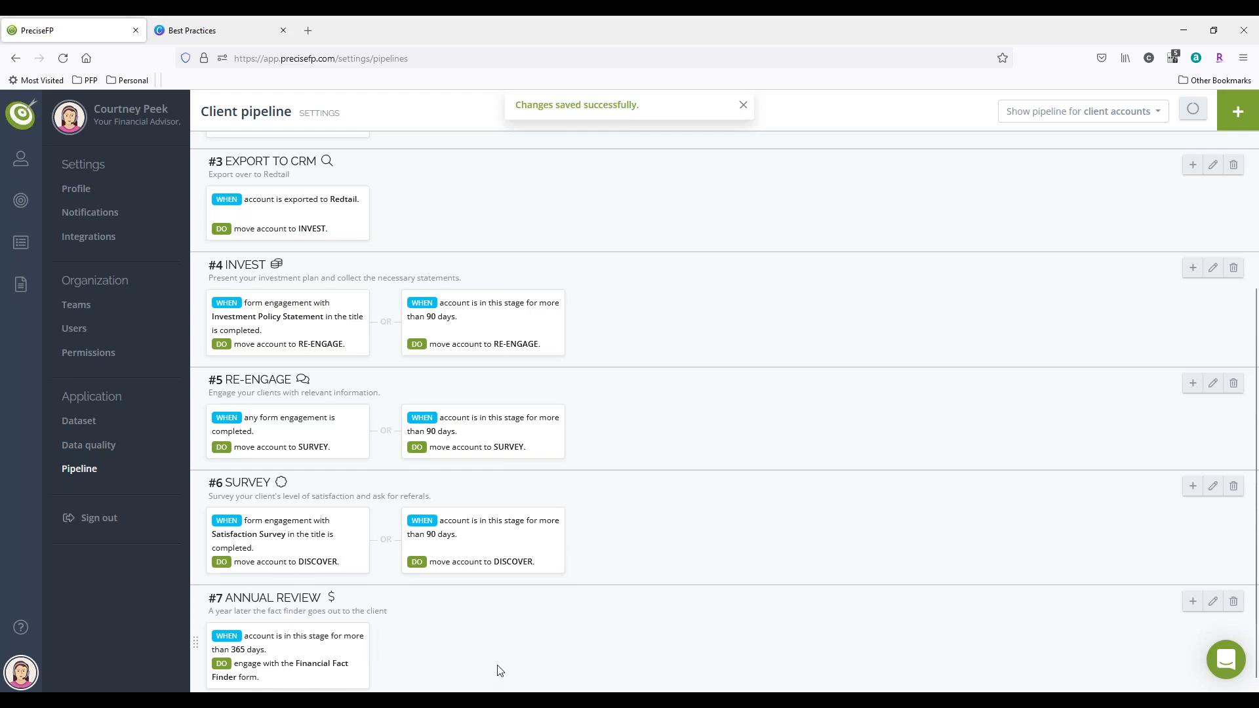
Step: Review the client pipeline's stages and flows, then check the pipeline stages in the client accounts list
scroll(582, 556, "up", 2)
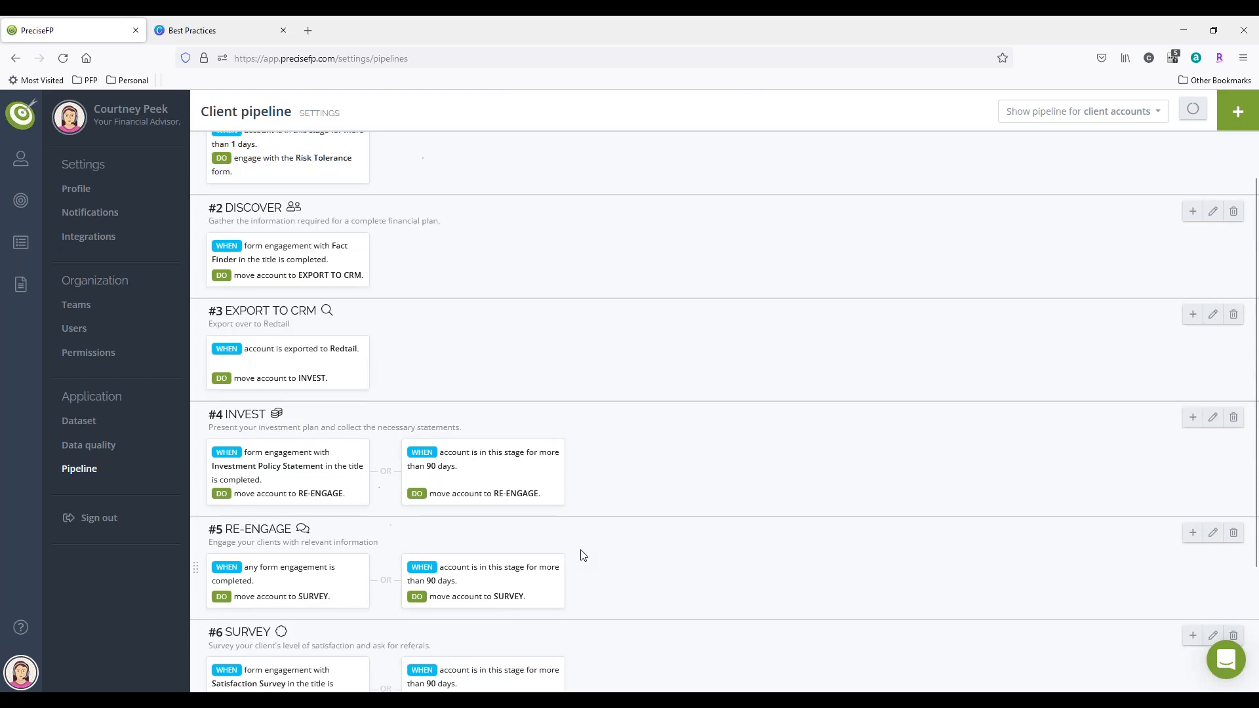
scroll(582, 556, "up", 1)
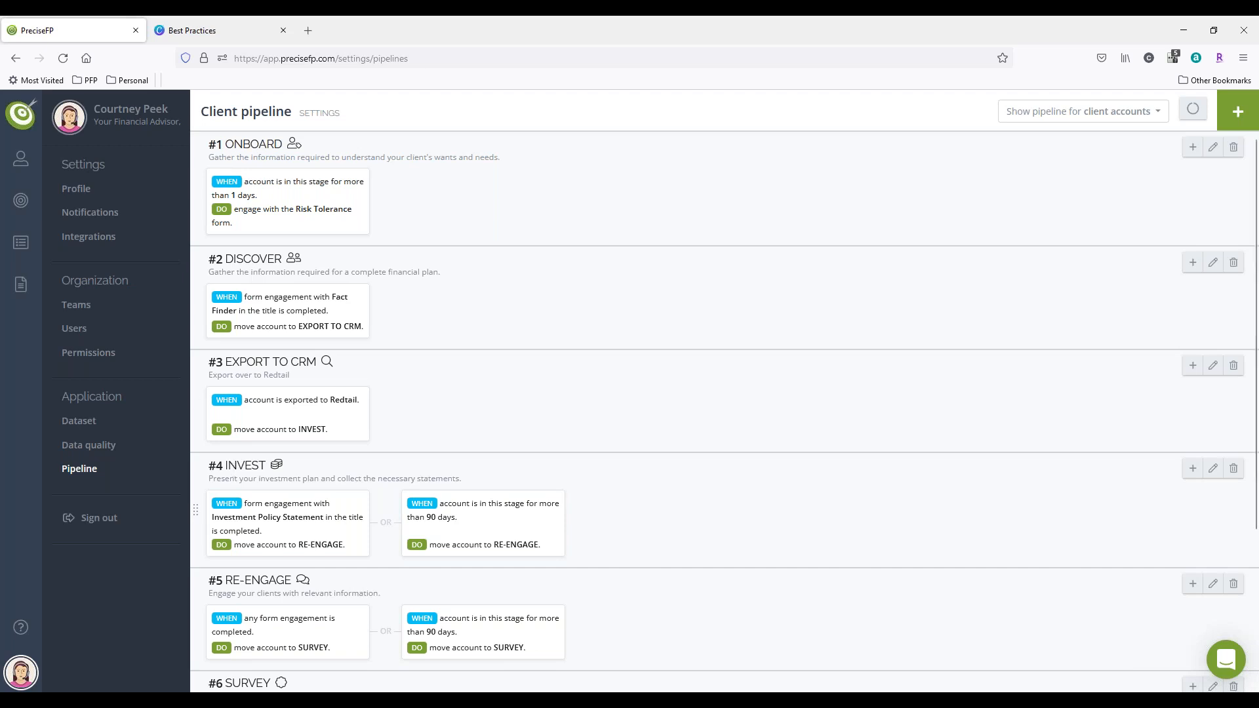
left_click(21, 158)
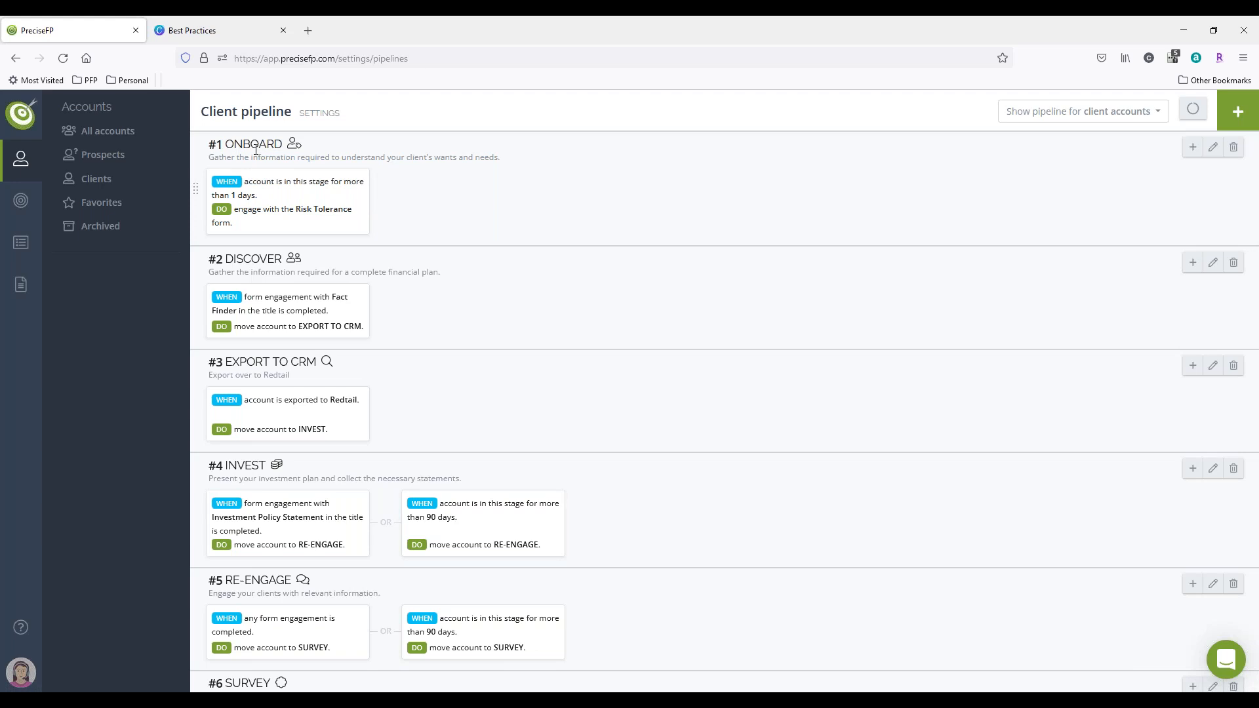
left_click(97, 181)
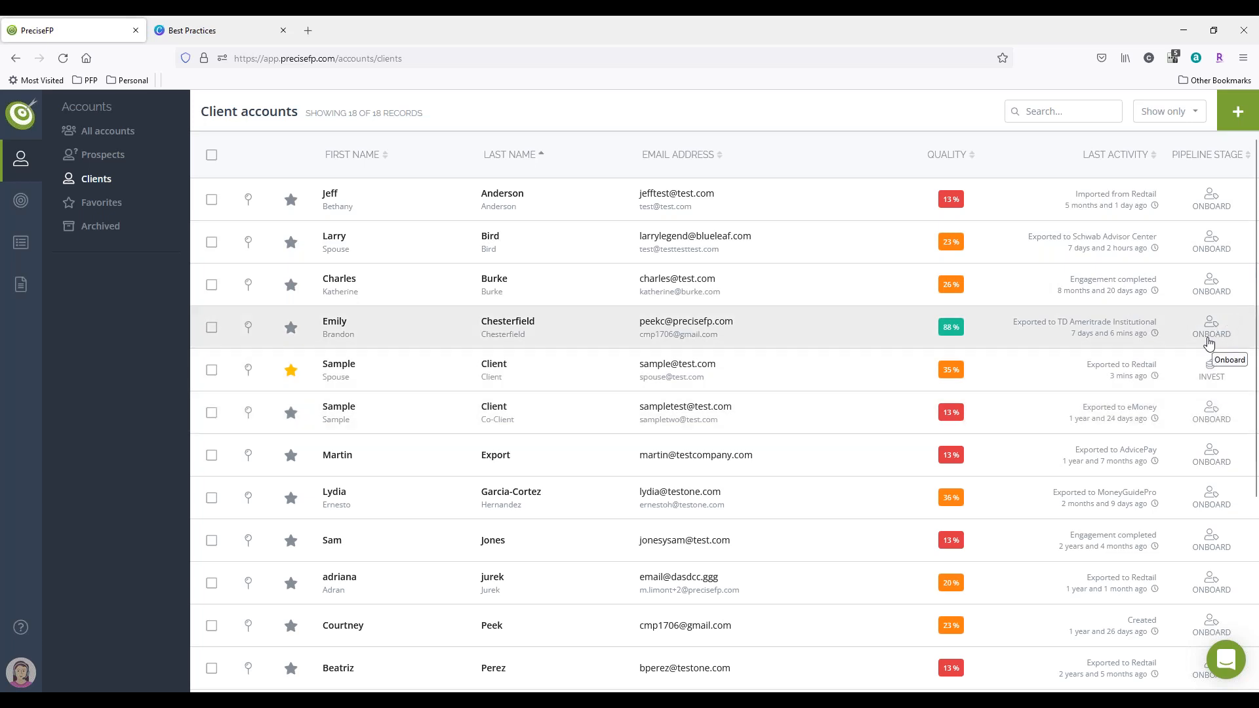
Step: Return to the pipeline settings, examine the form for resetting pipelines to defaults, and cancel it without resetting
left_click(21, 672)
left_click(87, 465)
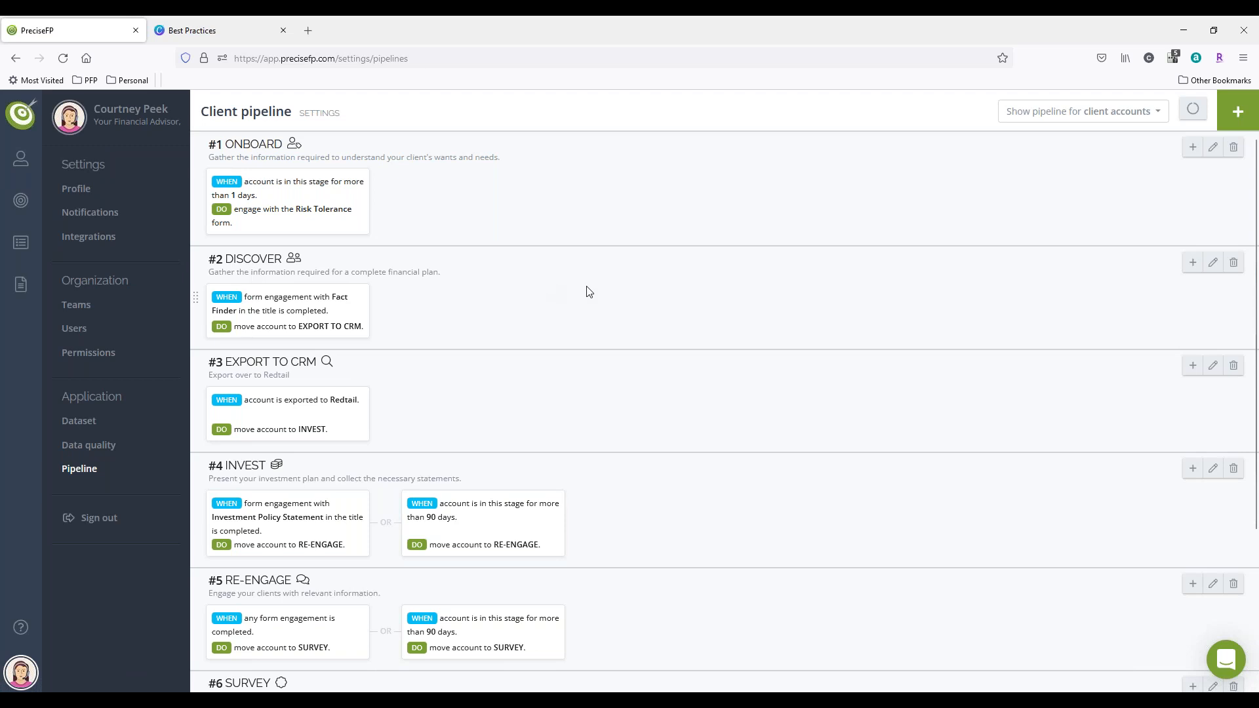
left_click(1192, 110)
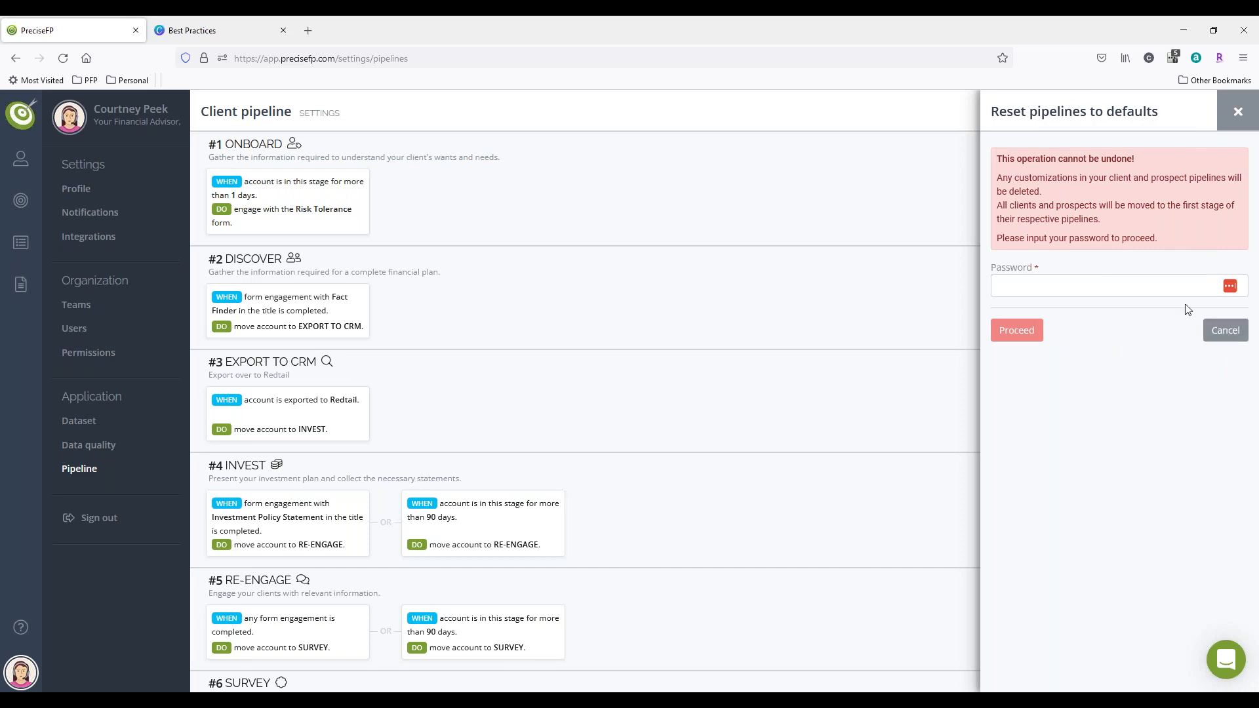
left_click(1233, 334)
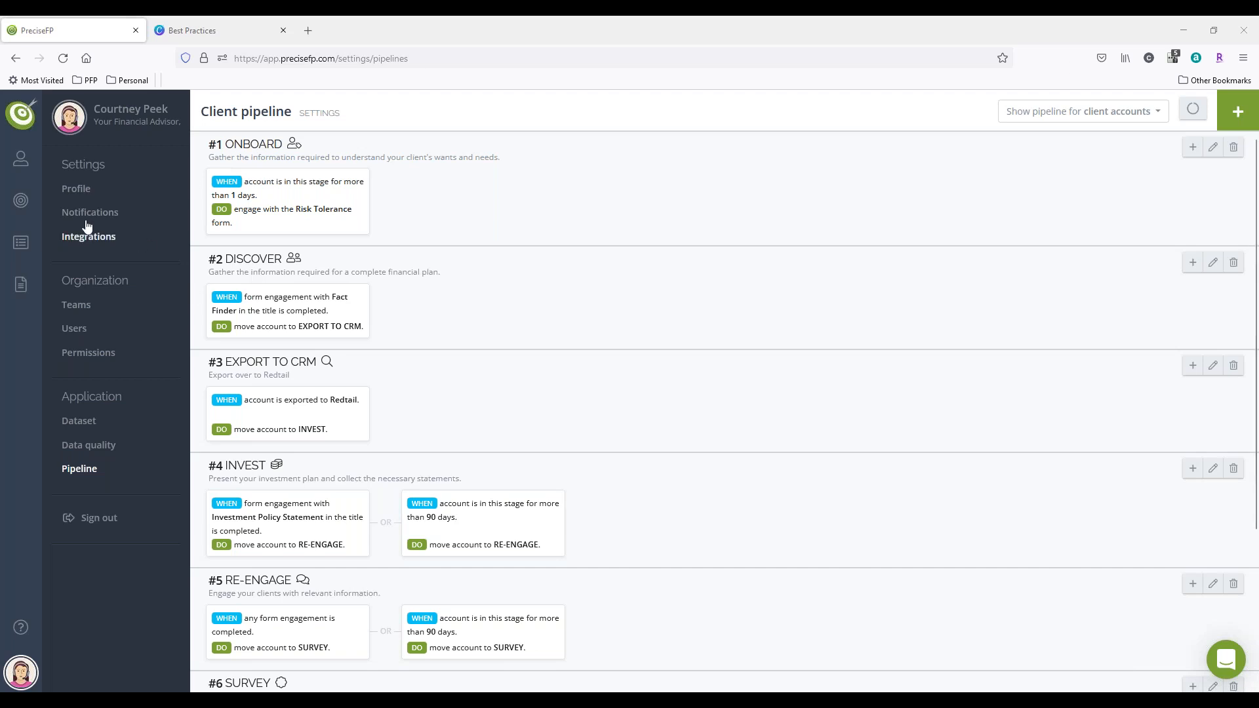
Step: View the details of the client account with 88% data quality, then check the pipeline overview on the dashboard
left_click(24, 162)
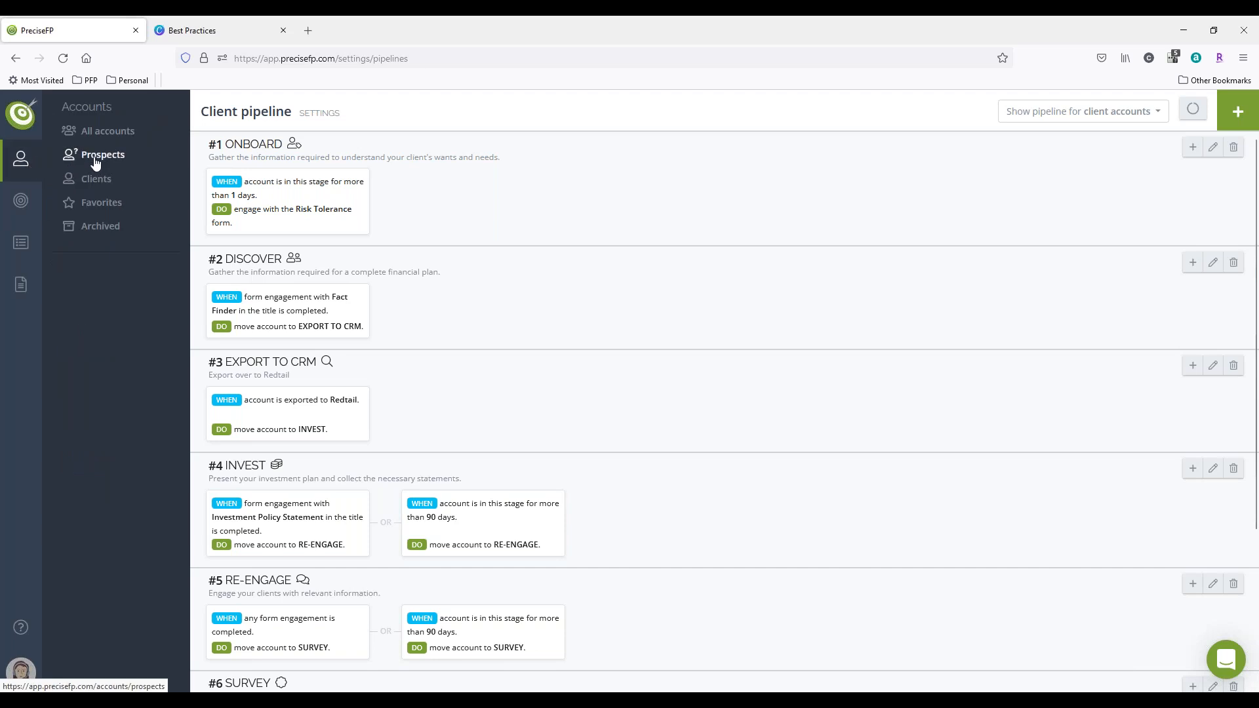
left_click(98, 180)
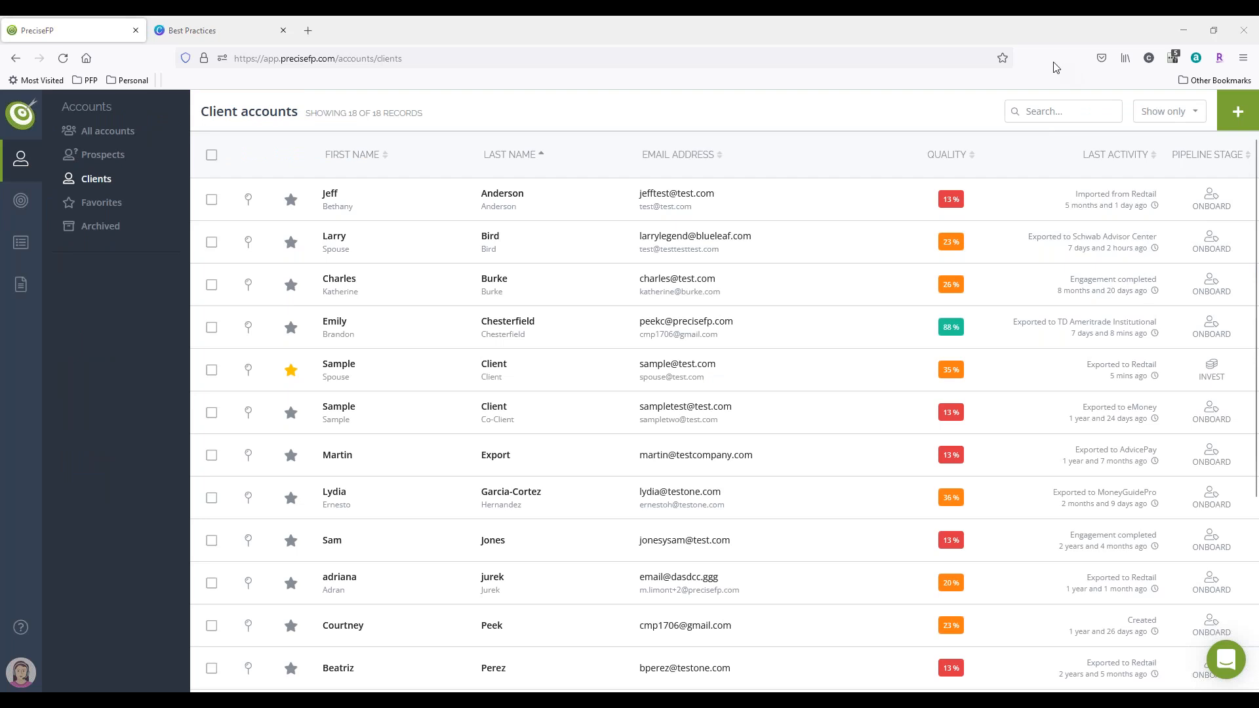
left_click(1023, 328)
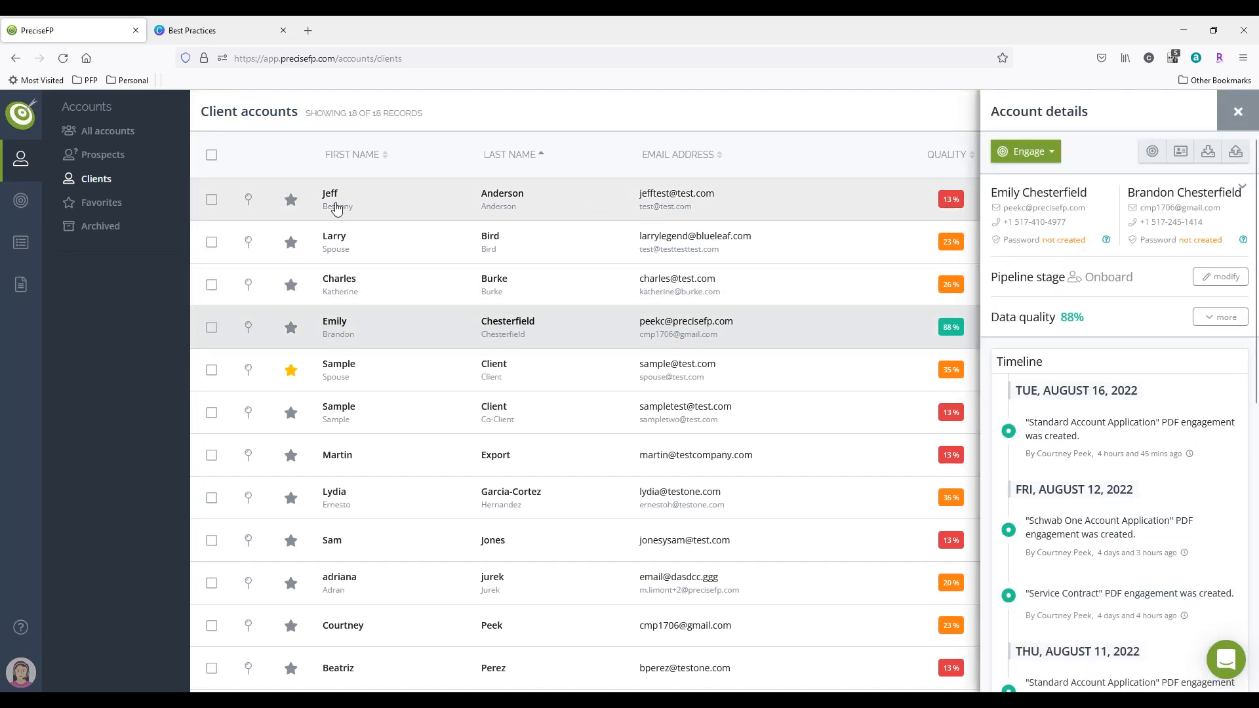
left_click(21, 118)
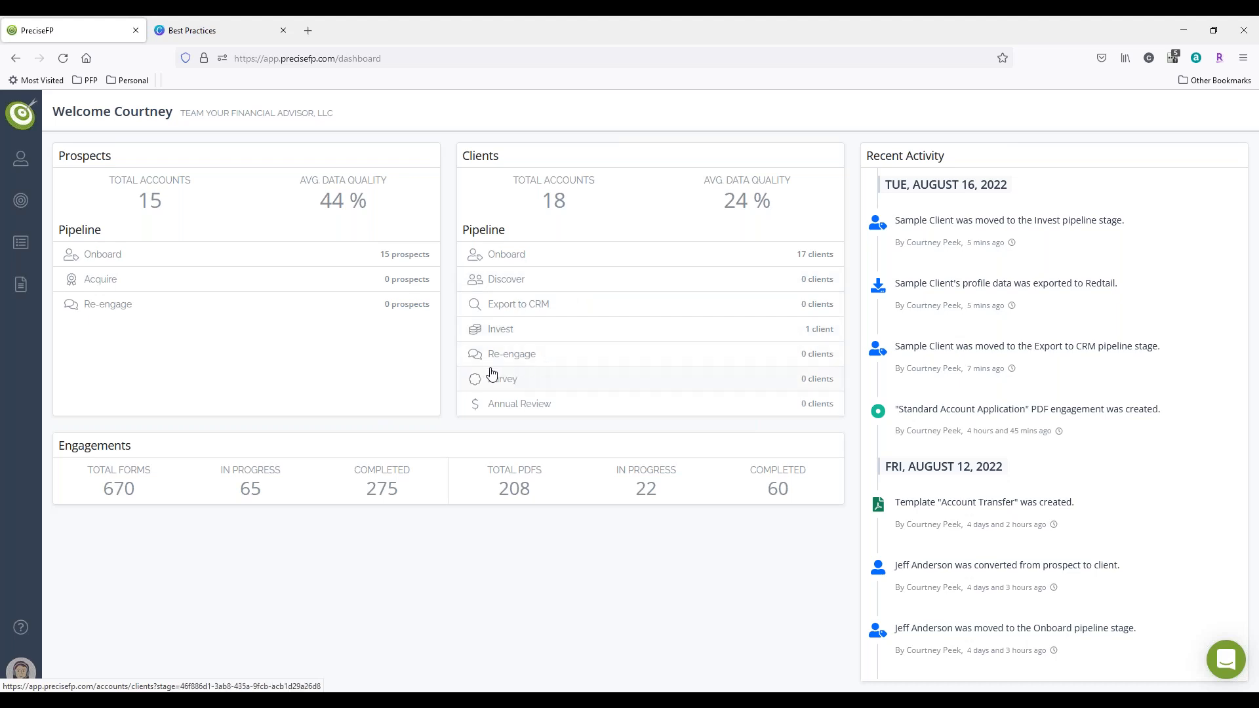
Step: Start a new flow for the client pipeline's Onboard stage from the pipeline settings and show the available triggers
left_click(20, 670)
left_click(85, 469)
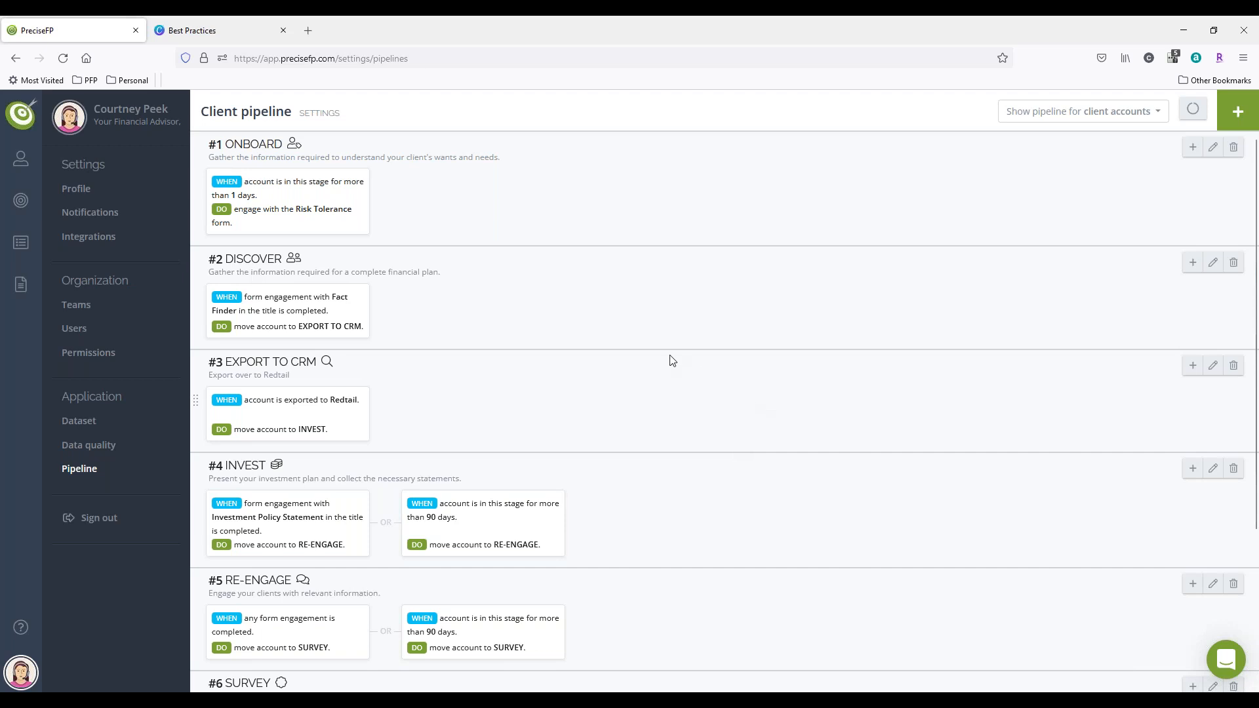
left_click(1192, 149)
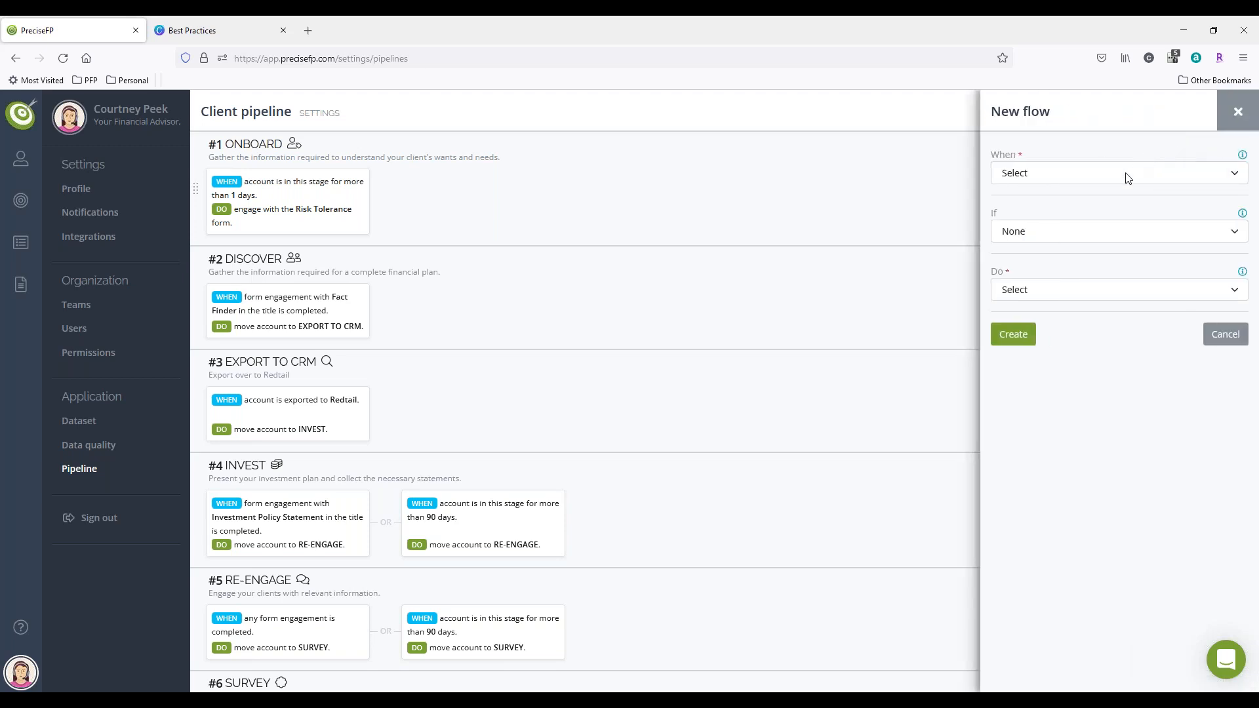
left_click(1128, 173)
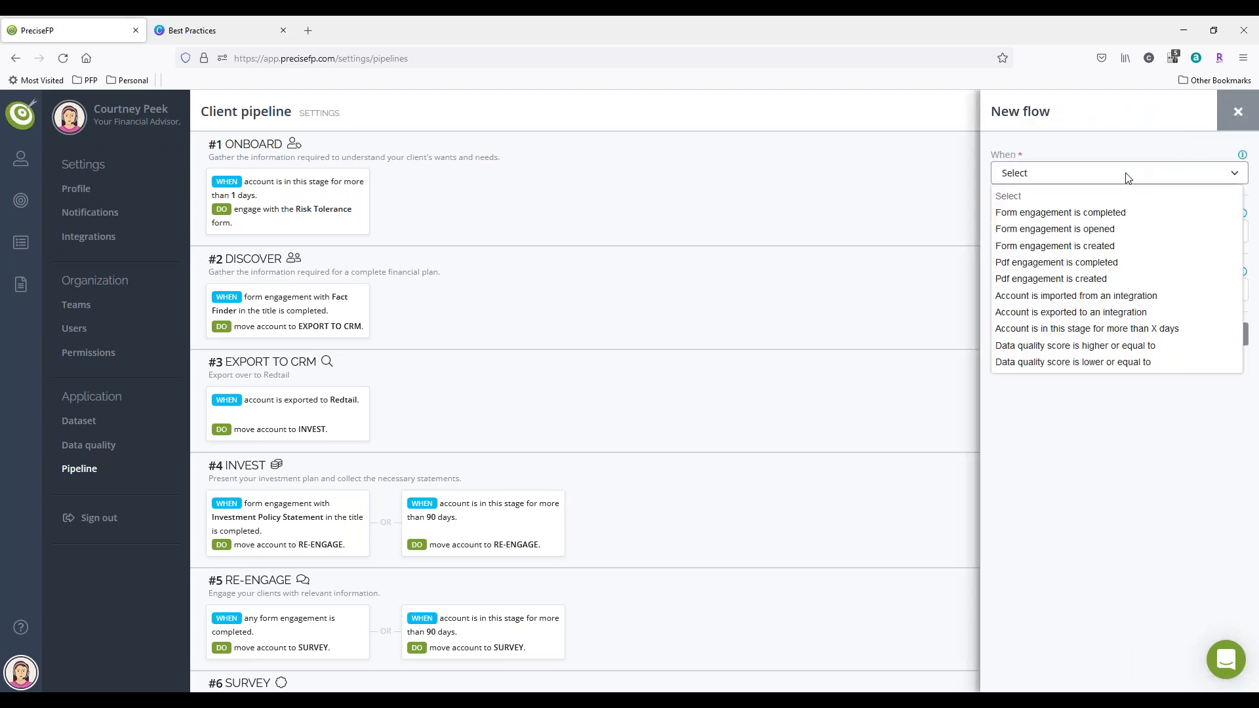
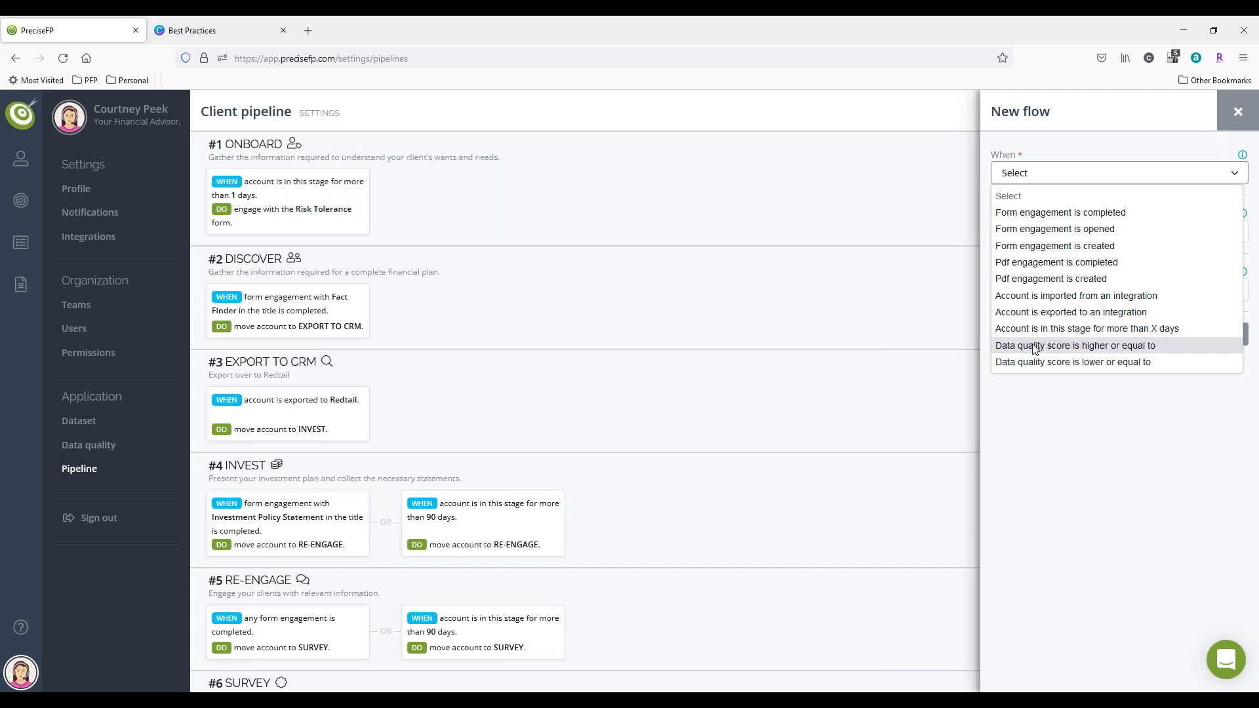
Step: Leave the trigger list unchanged and show the list of all accounts
key("Up")
key("Escape")
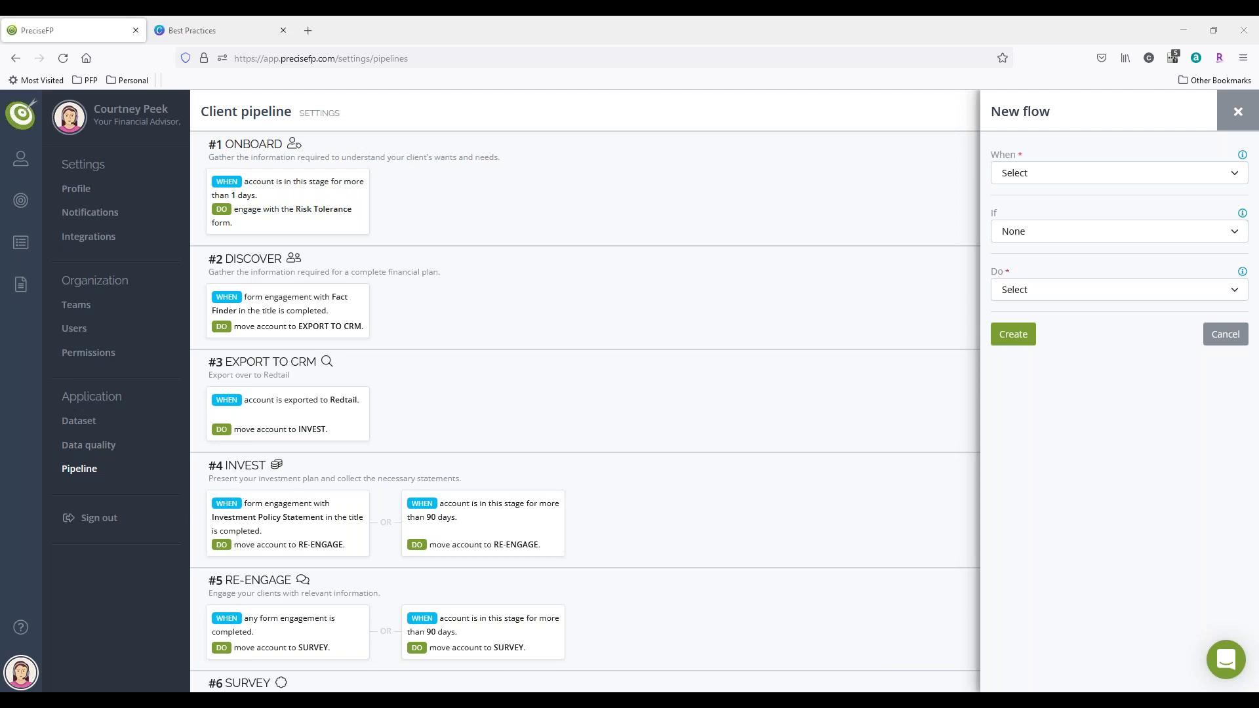
mouse_move(20, 158)
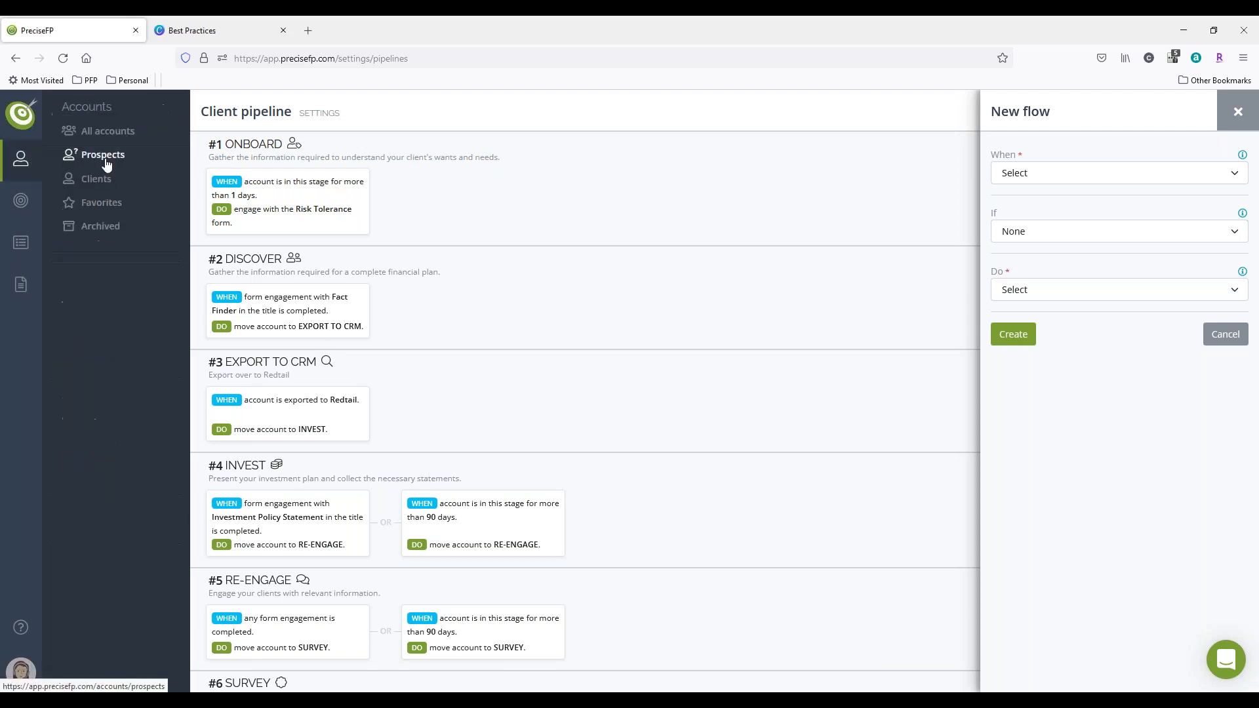
left_click(107, 130)
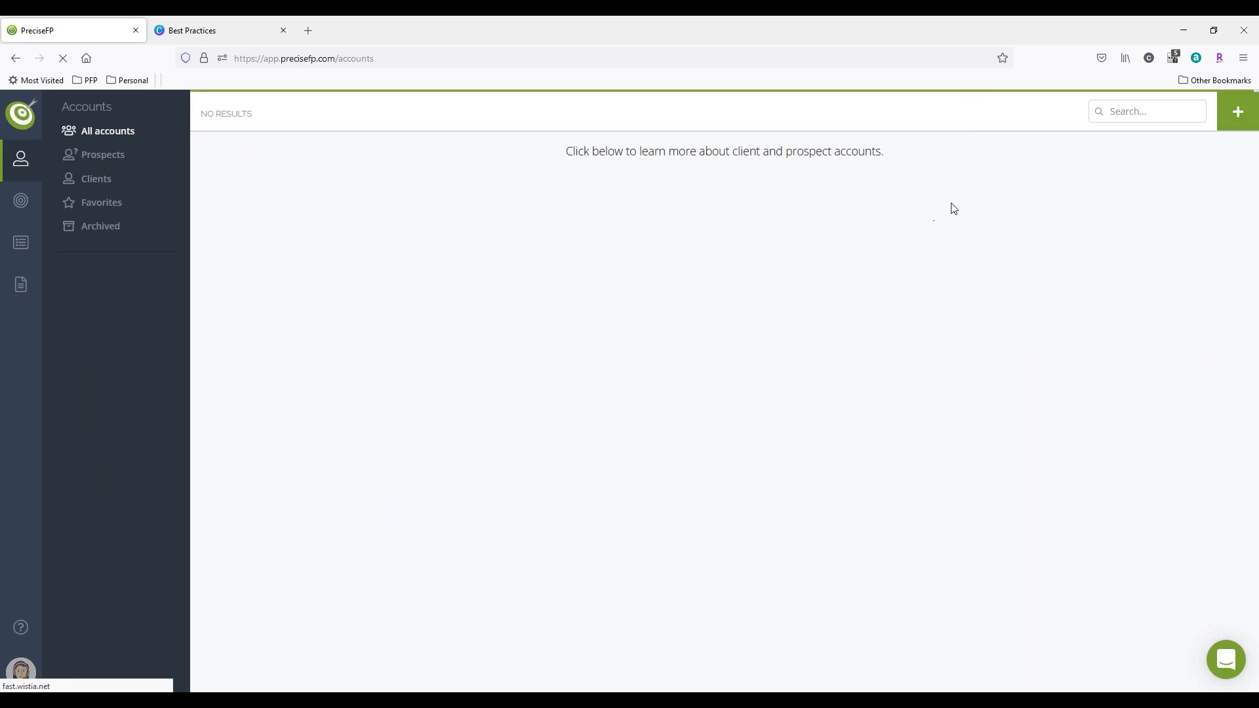
left_click(102, 159)
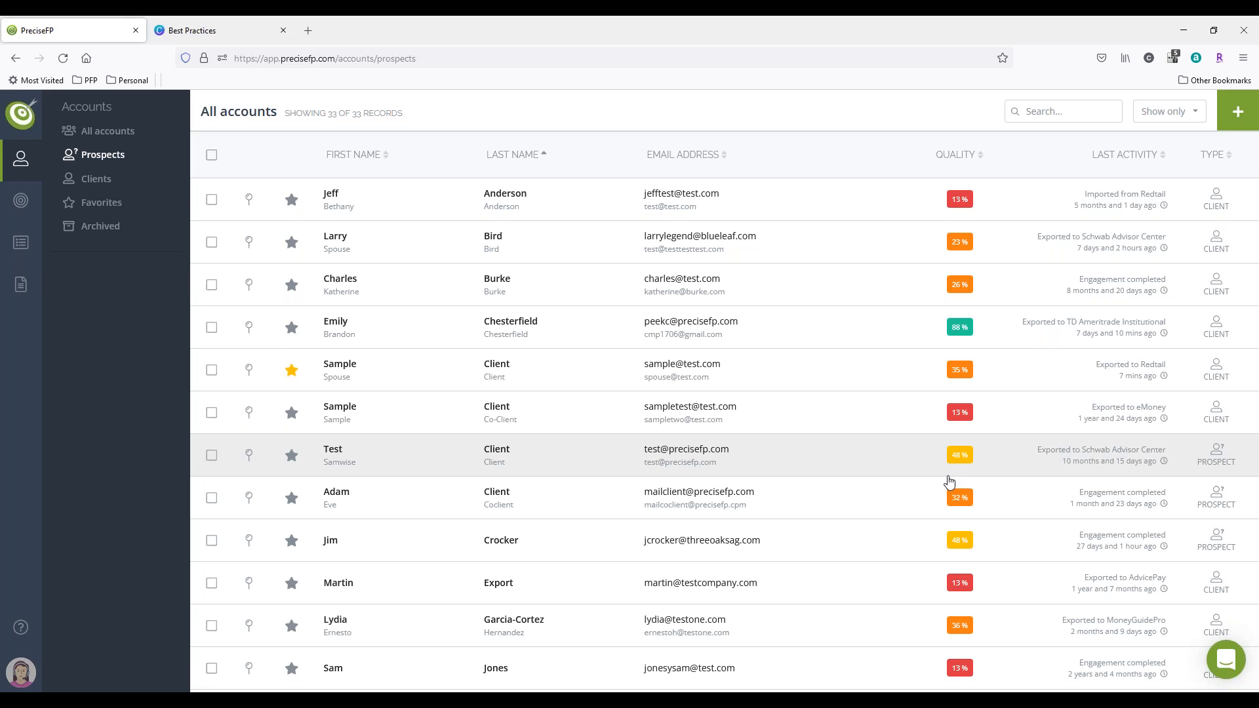
Step: Examine the expanded data quality details of the first listed account and of the account with 88% data quality, closing each
left_click(761, 212)
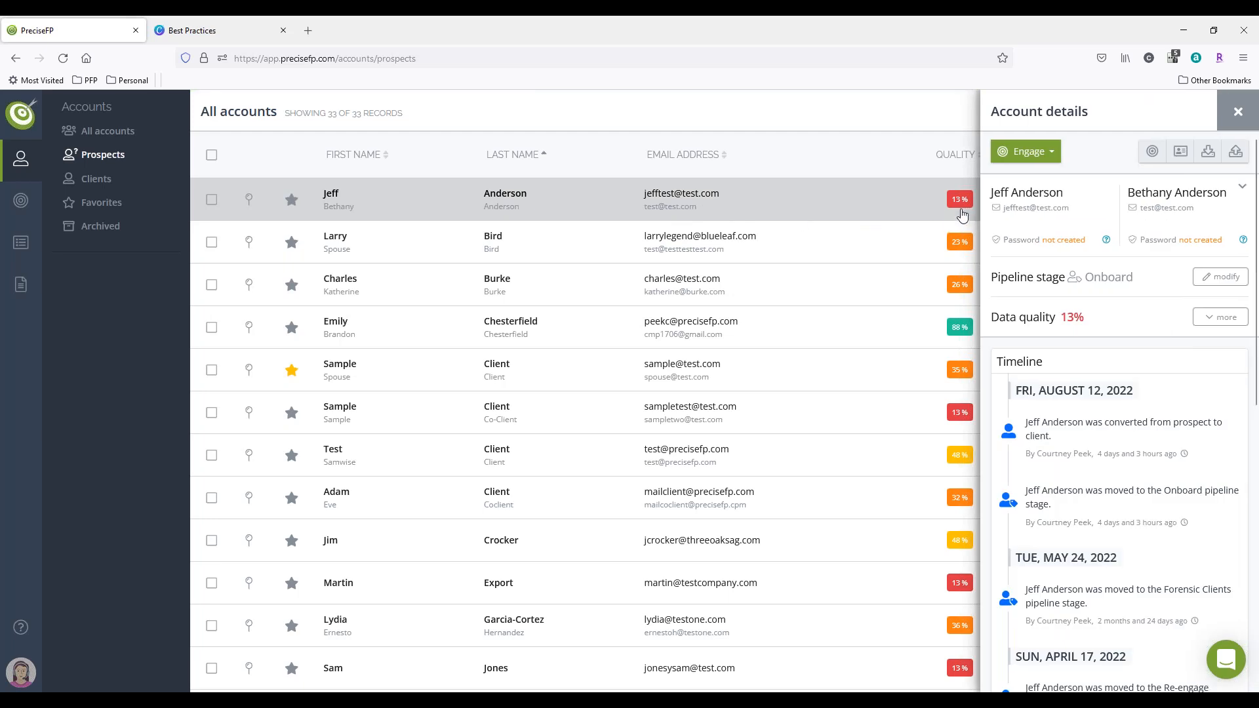
left_click(1218, 318)
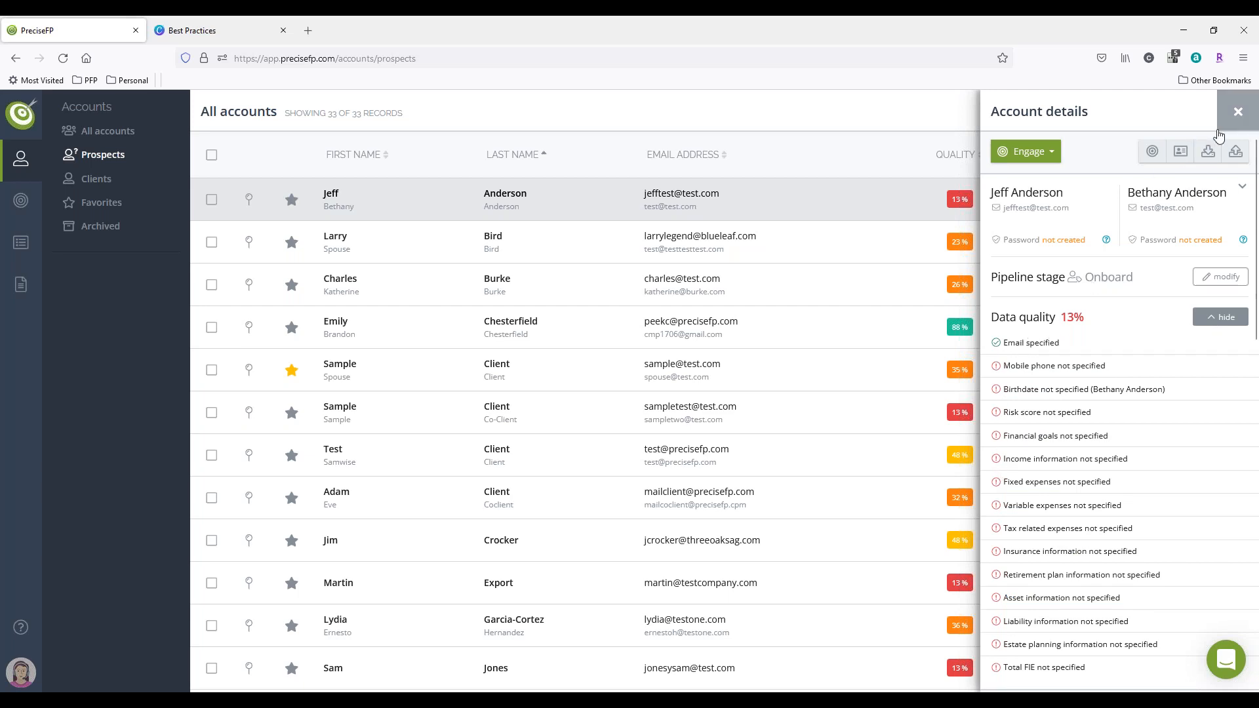
left_click(1238, 112)
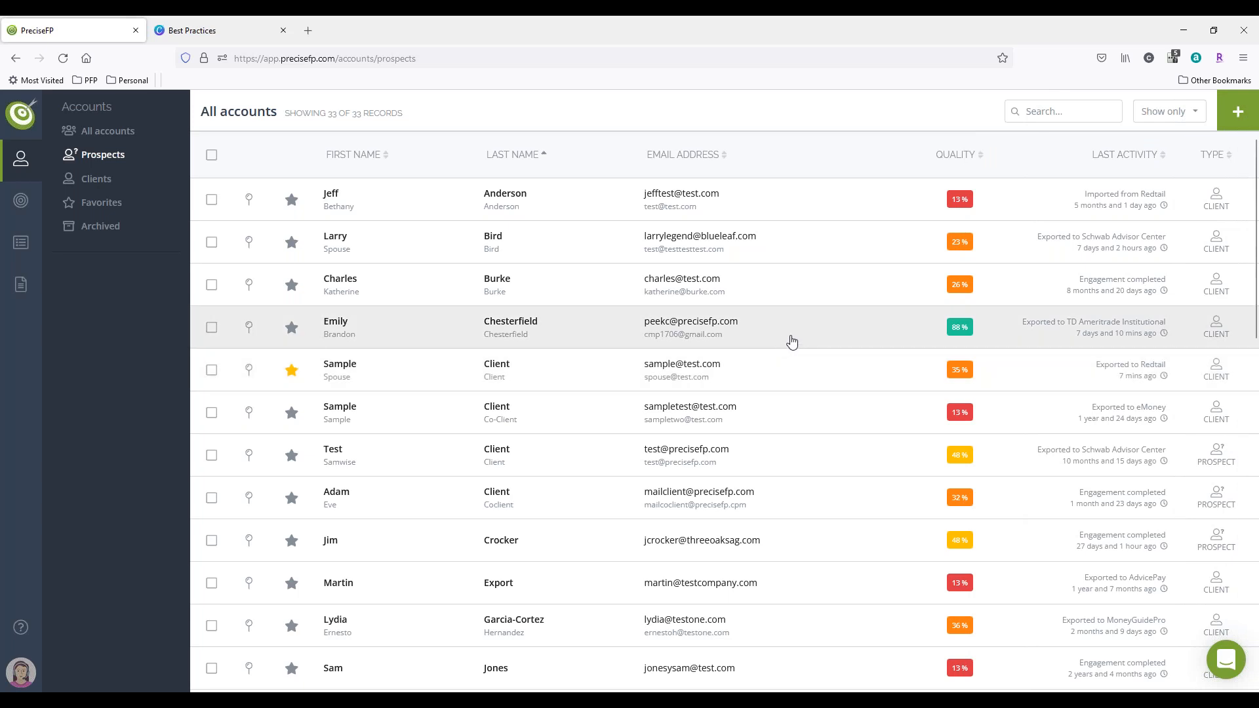
left_click(959, 332)
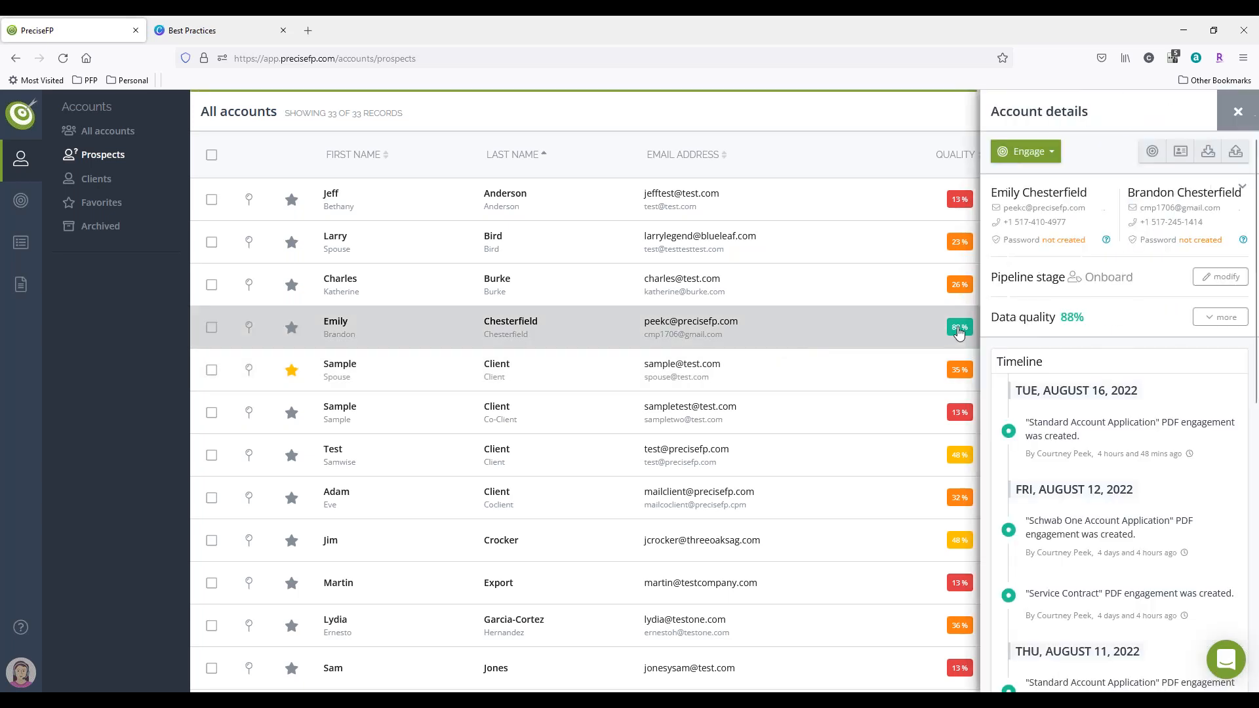
left_click(1220, 317)
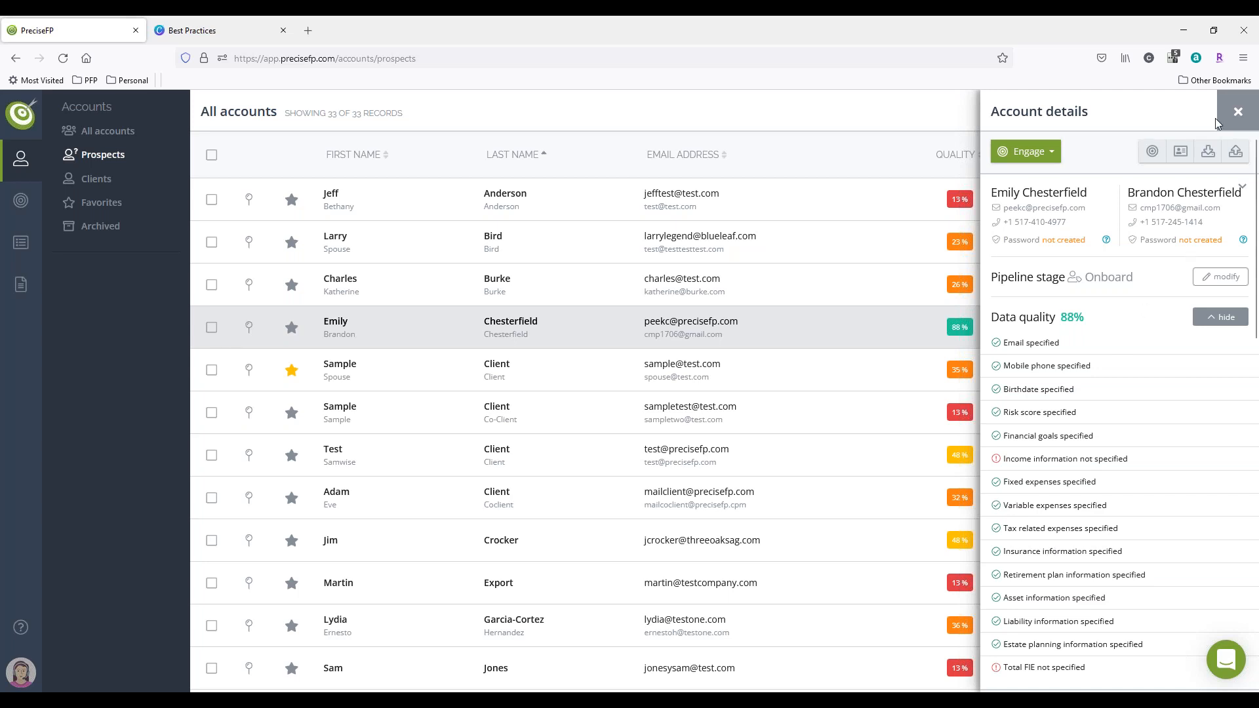
left_click(1239, 112)
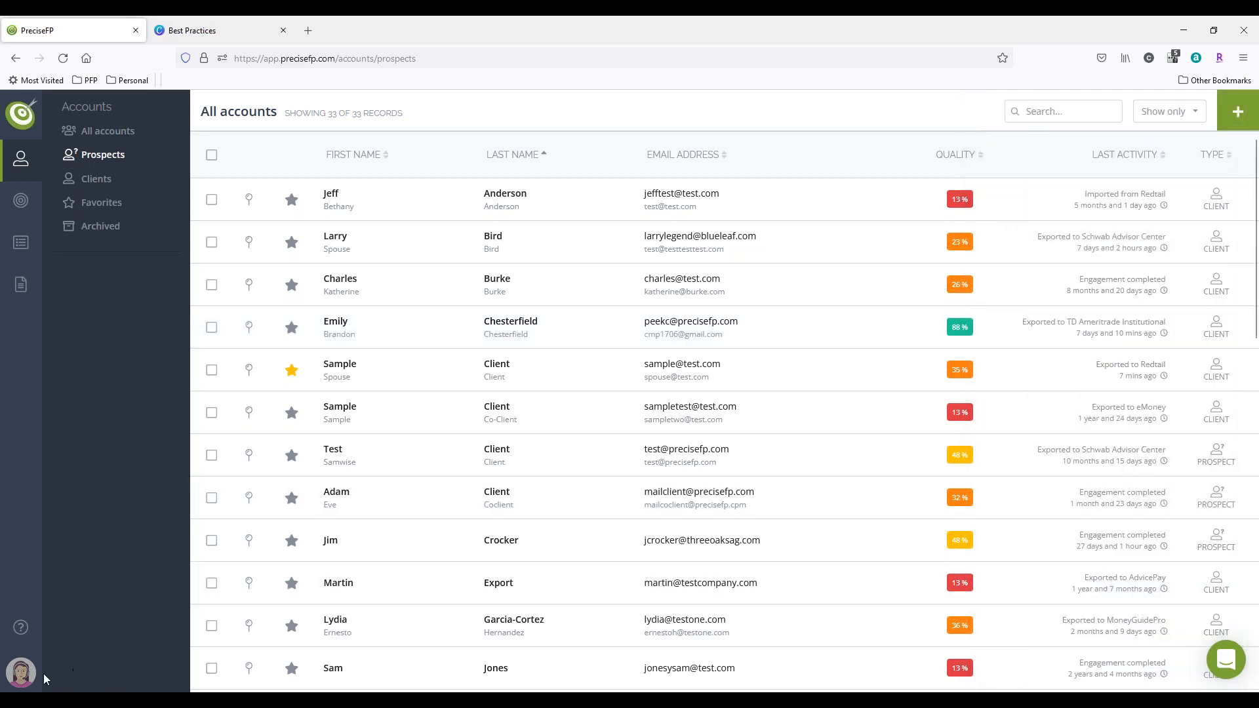
Step: Open the client data quality rules in the settings and examine the form for a new data quality rule
left_click(21, 673)
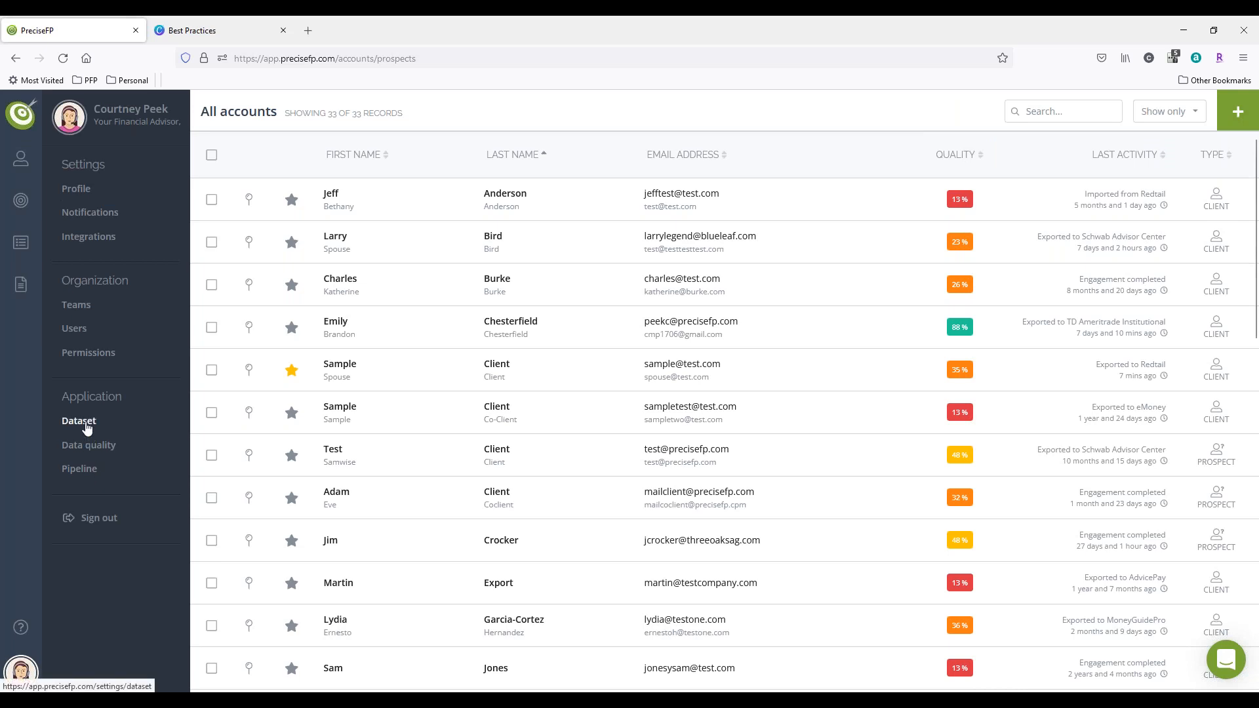
left_click(97, 447)
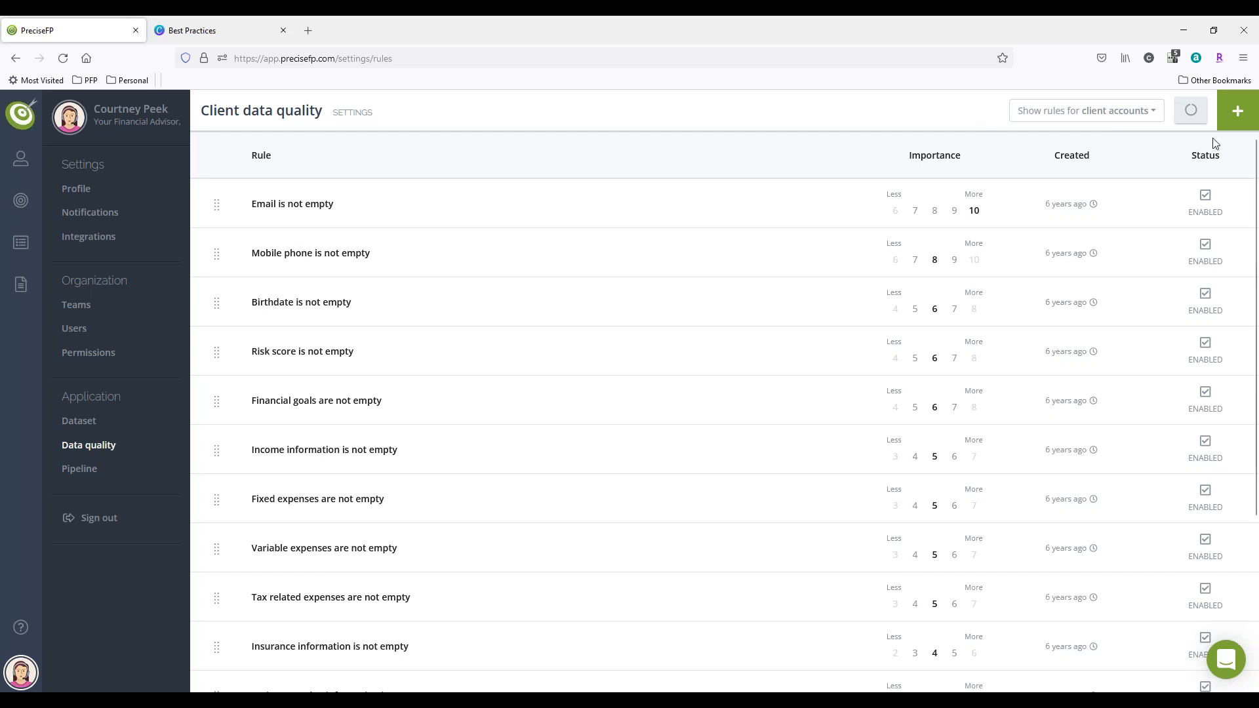
left_click(1237, 110)
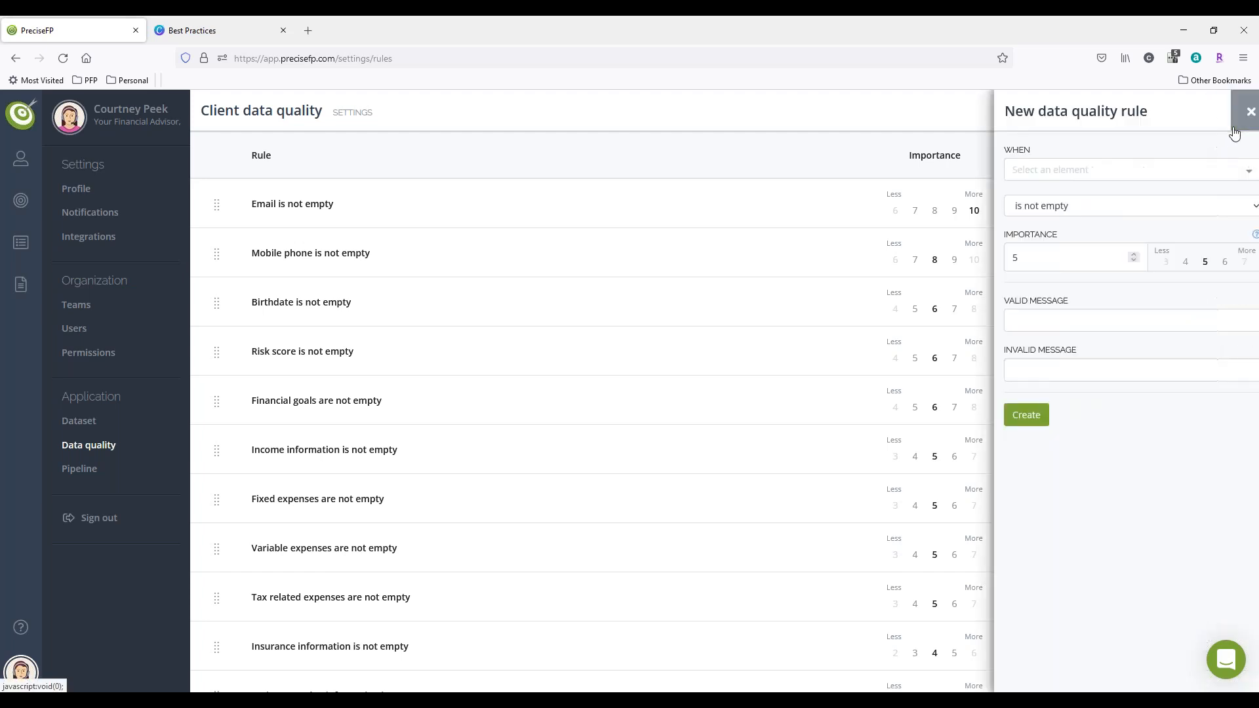
left_click(1137, 173)
left_click(1128, 253)
left_click(1014, 418)
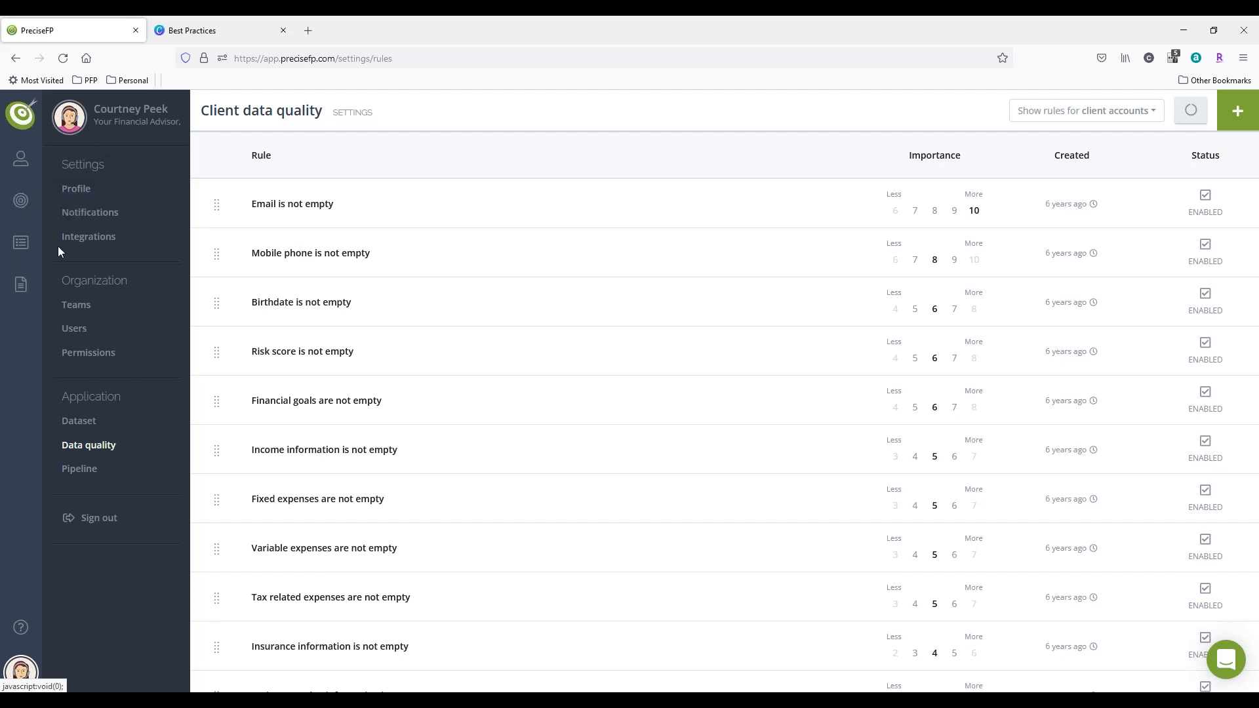
Step: Return to the pipeline settings, start a new flow for the client pipeline's Onboard stage, and review its available actions and triggers
left_click(104, 481)
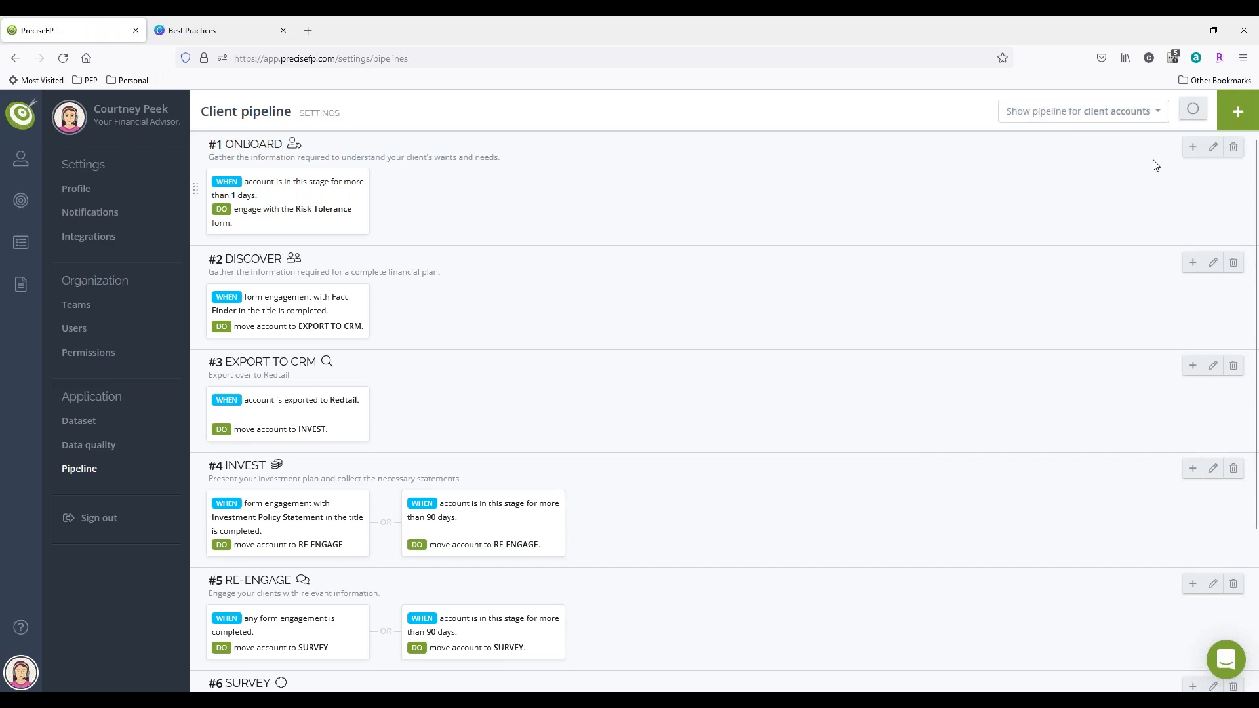
left_click(1194, 147)
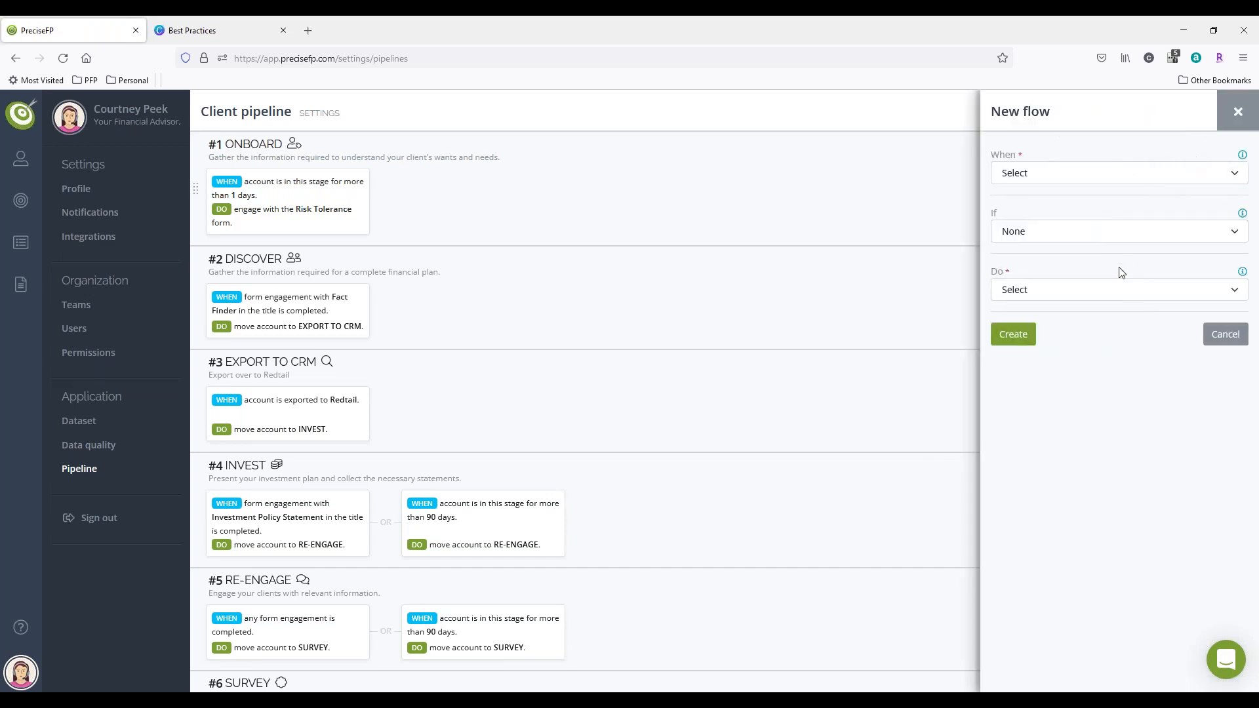
left_click(1101, 290)
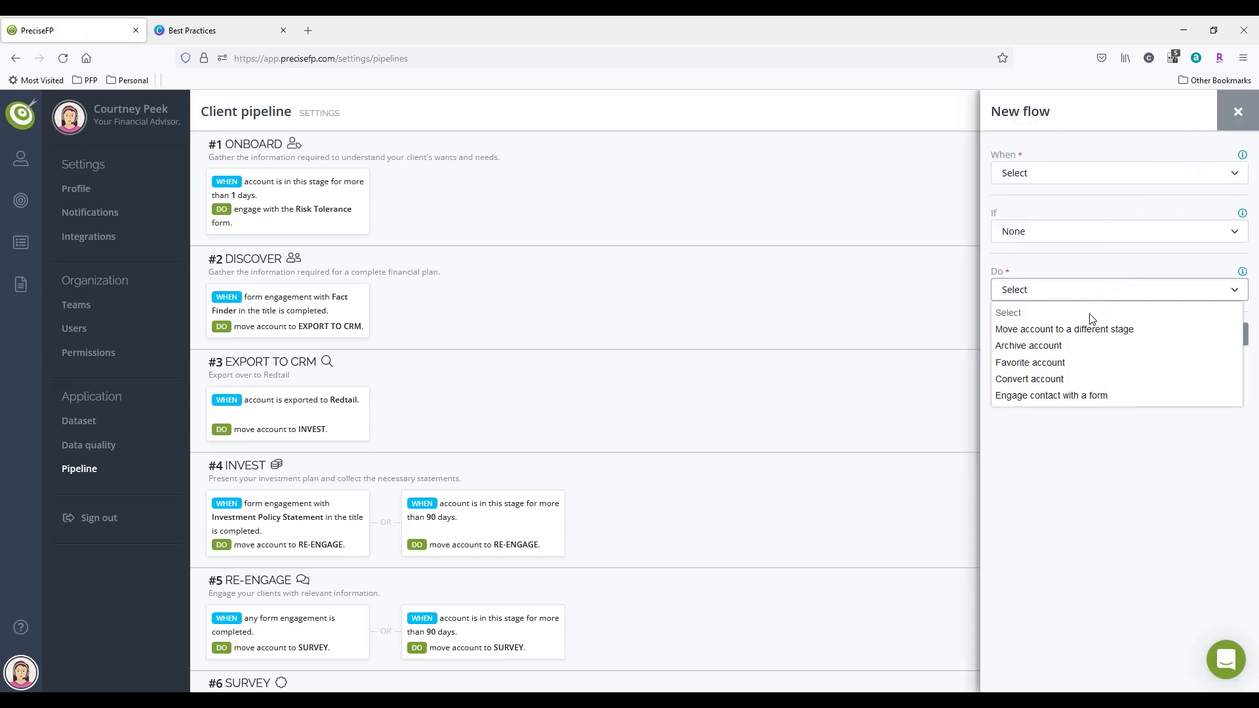
left_click(1053, 181)
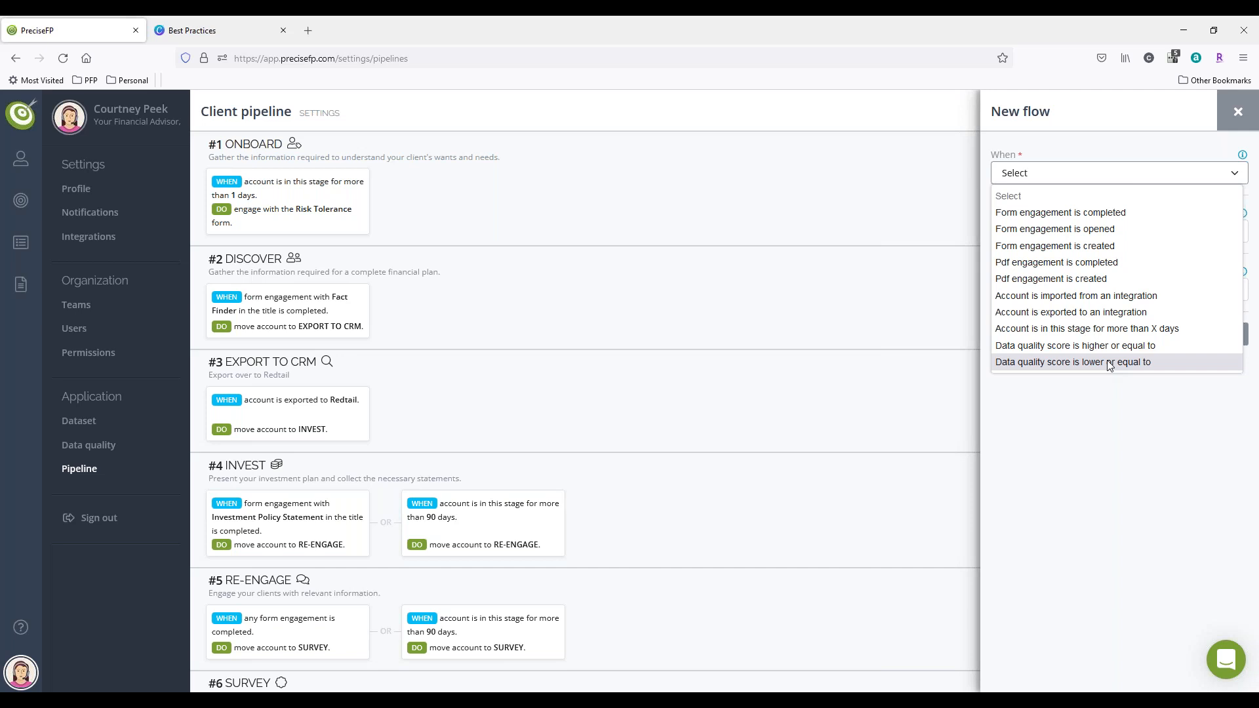
left_click(1199, 408)
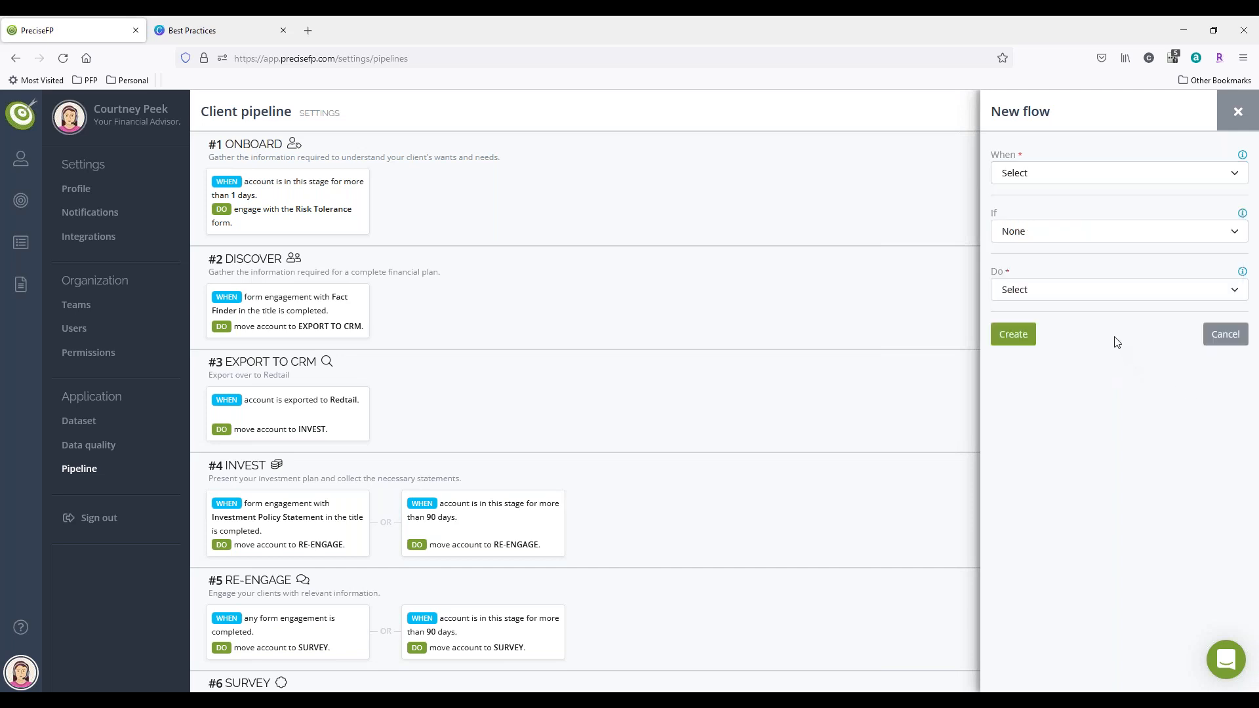
Step: Examine the new flow's filter options by choosing Profile data and then Data quality score as the If condition
mouse_move(1243, 216)
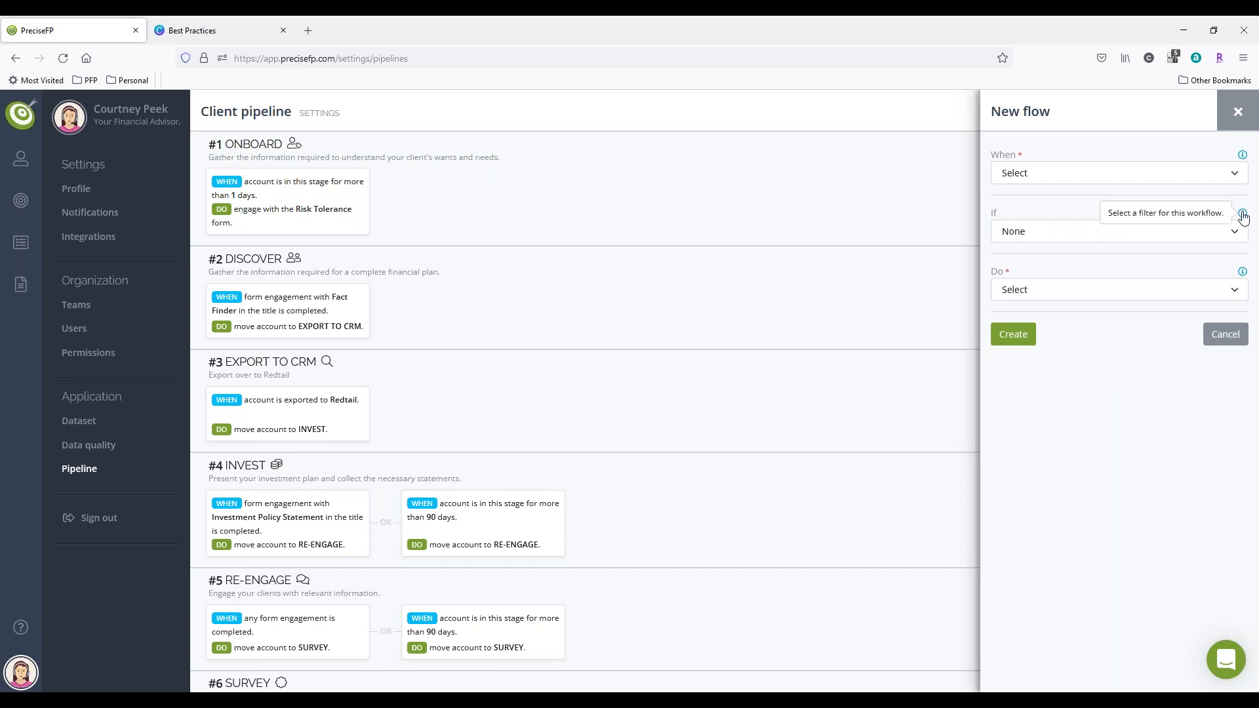
left_click(1235, 237)
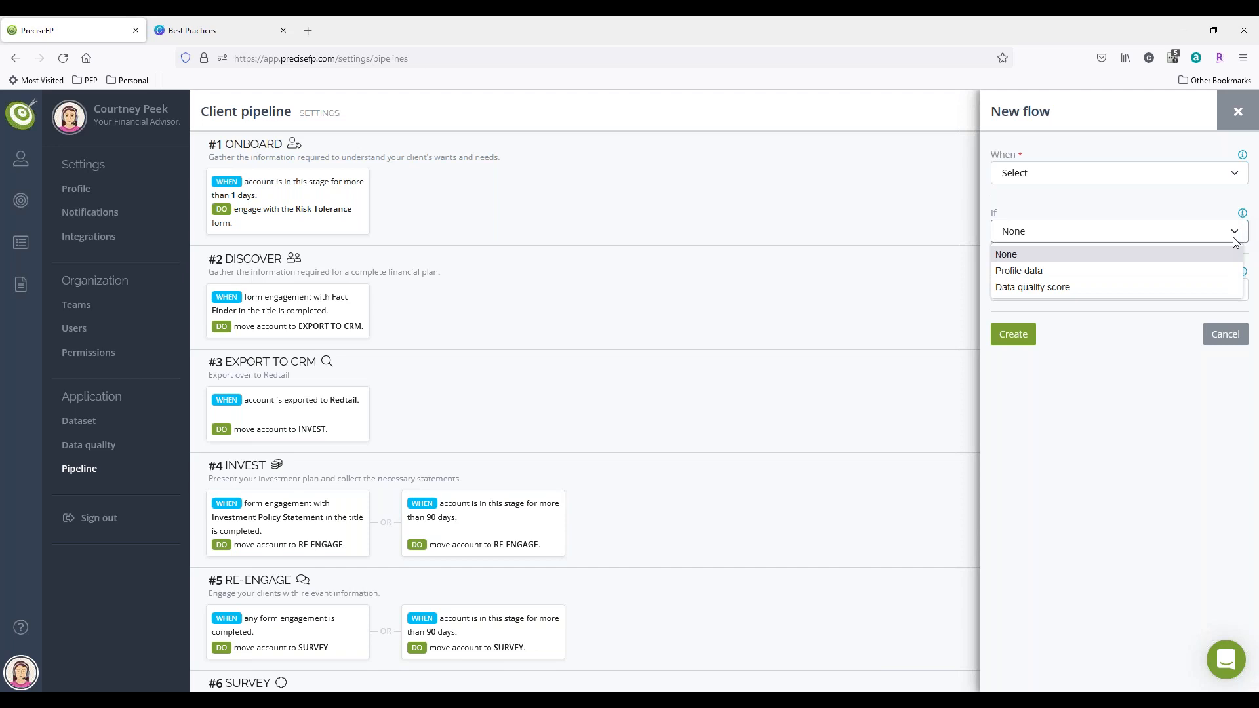
left_click(1146, 273)
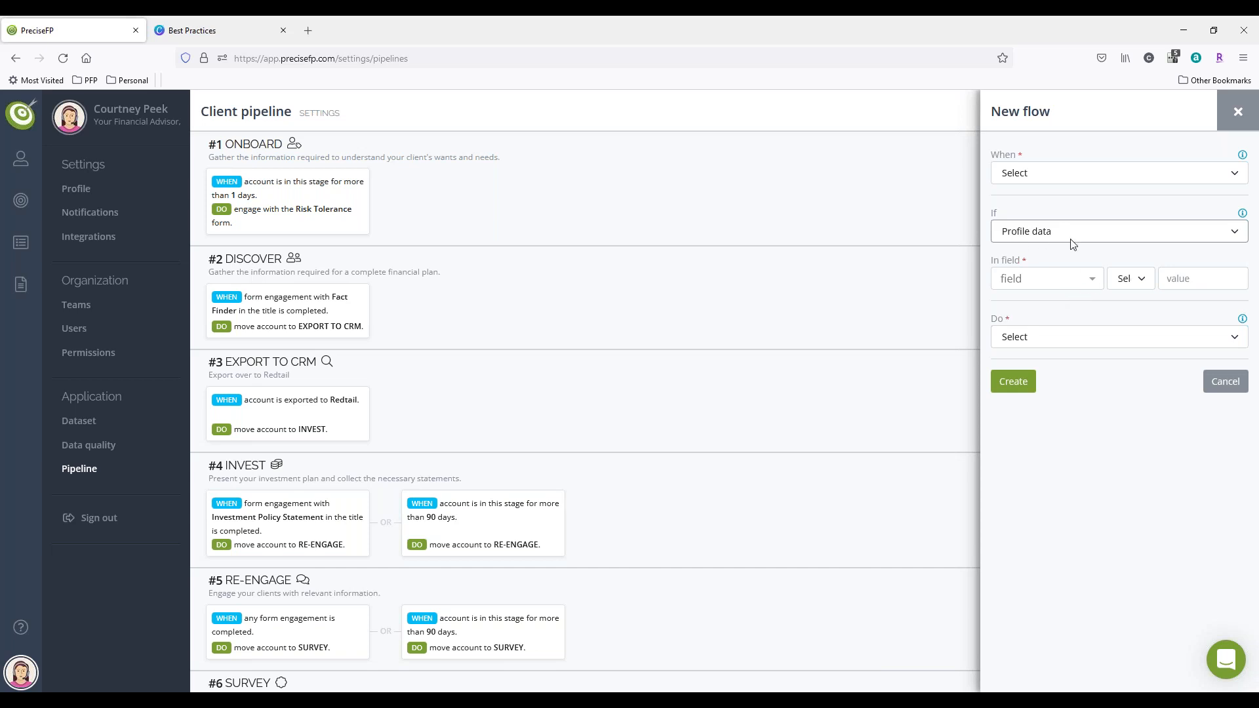
left_click(1039, 231)
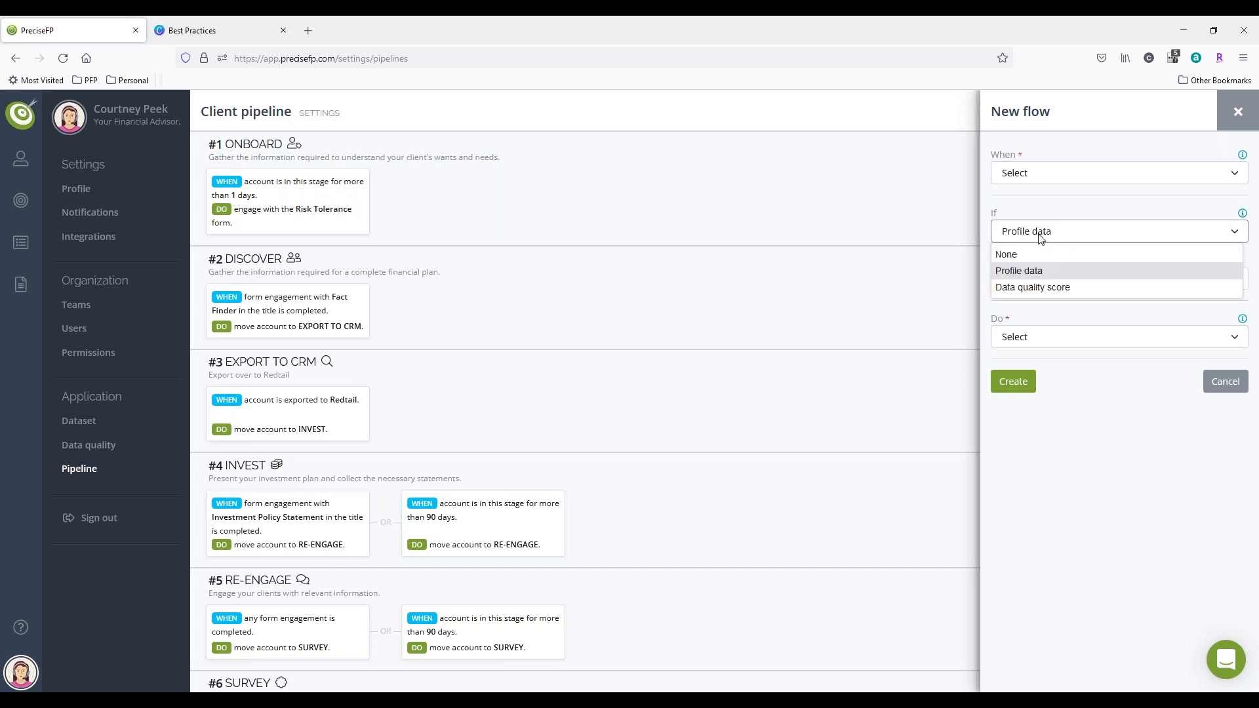
left_click(1041, 288)
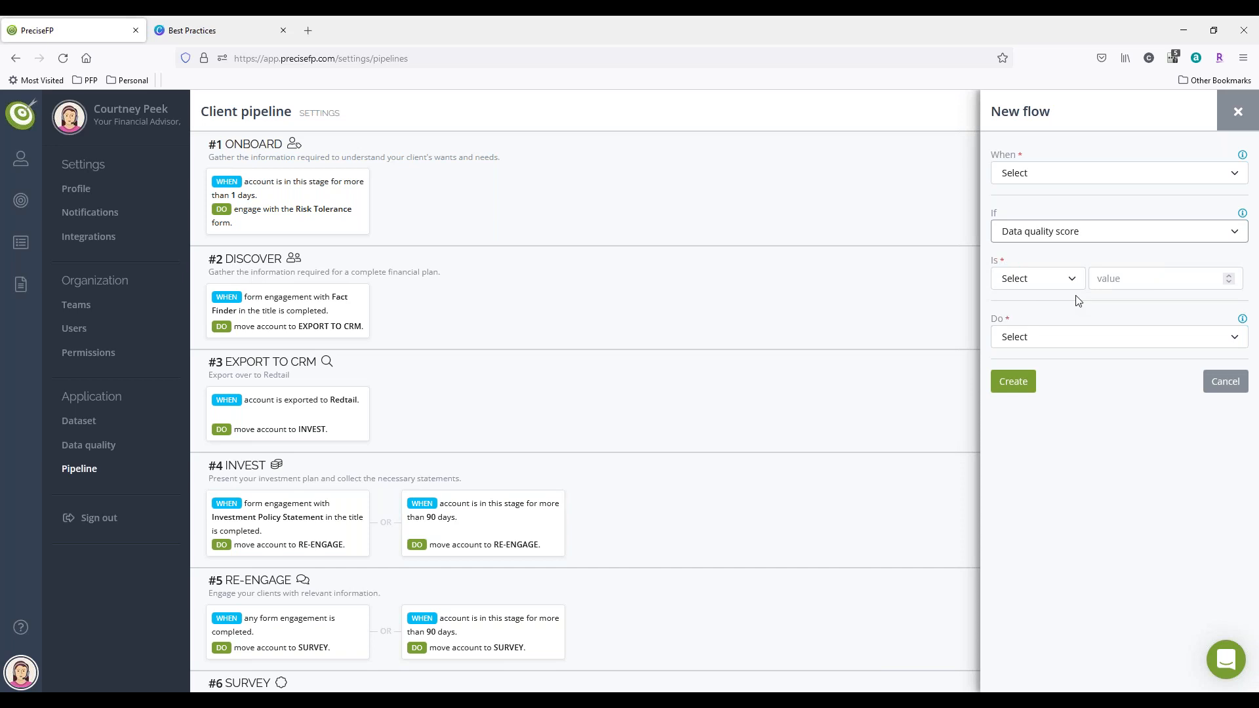
Step: Review the new flow's available actions, close it without creating it, and switch to the Best Practices presentation in Canva
left_click(1191, 338)
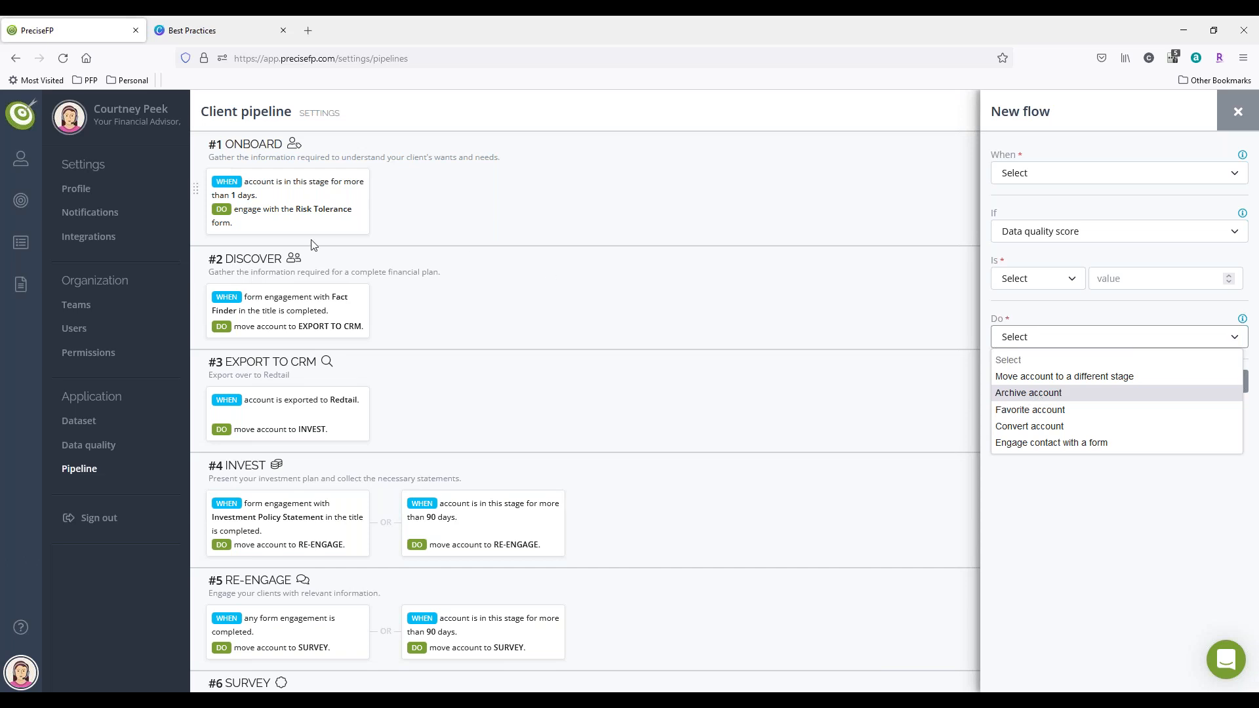
left_click(13, 174)
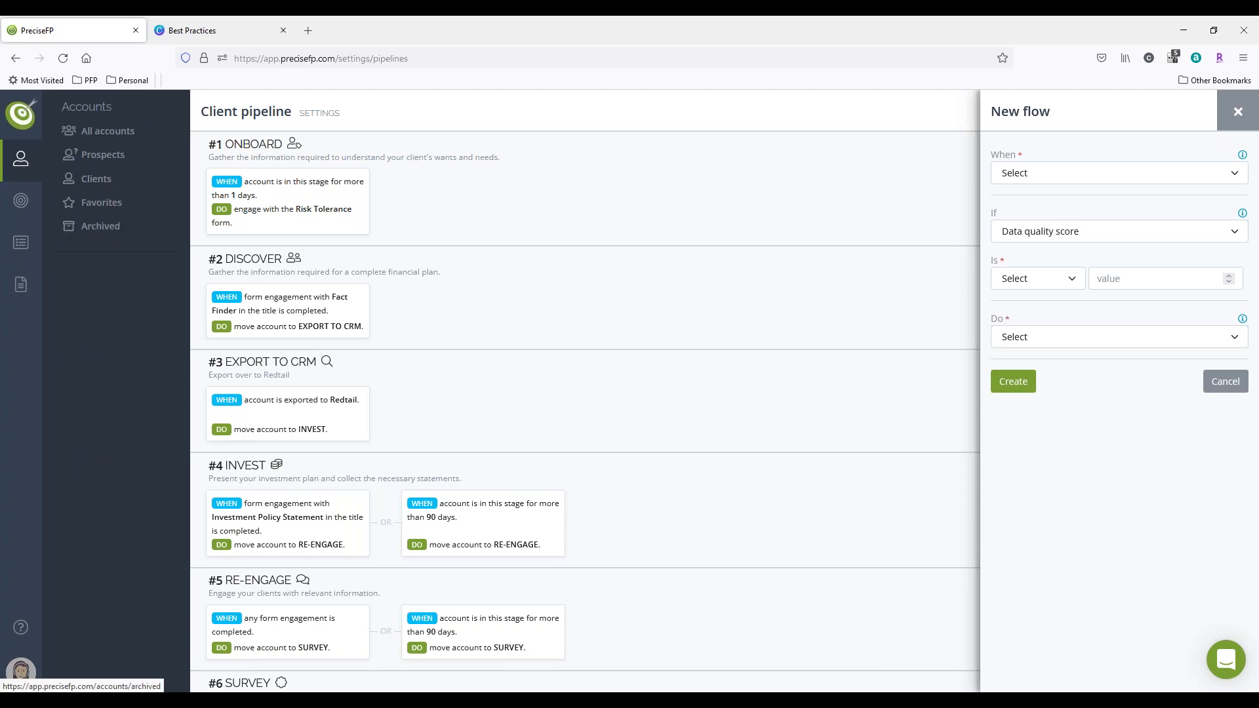
left_click(1045, 338)
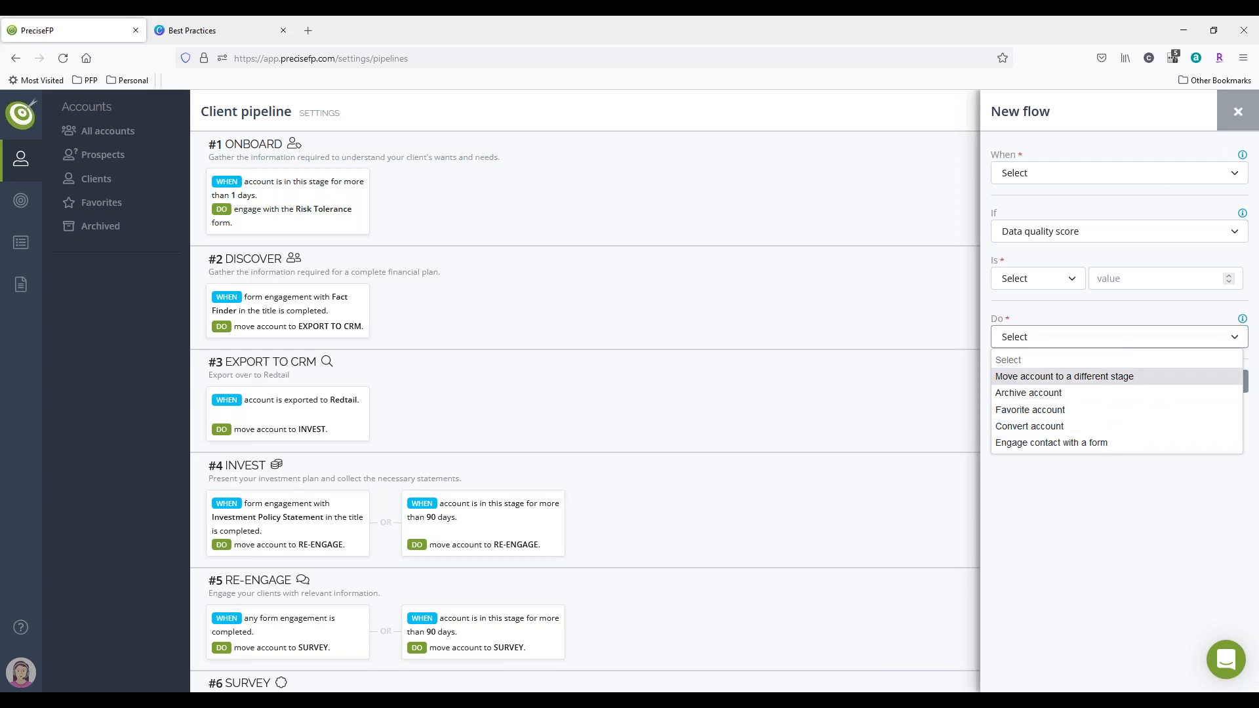
left_click(1238, 112)
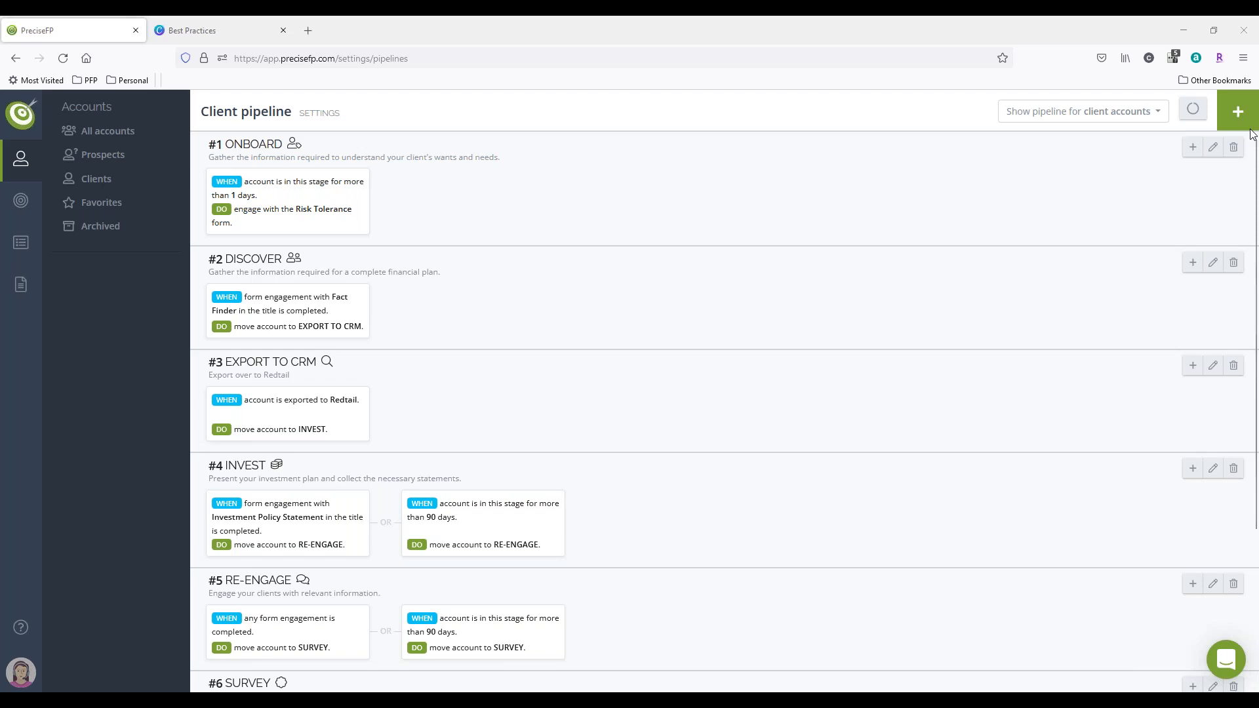
key("ctrl+Tab")
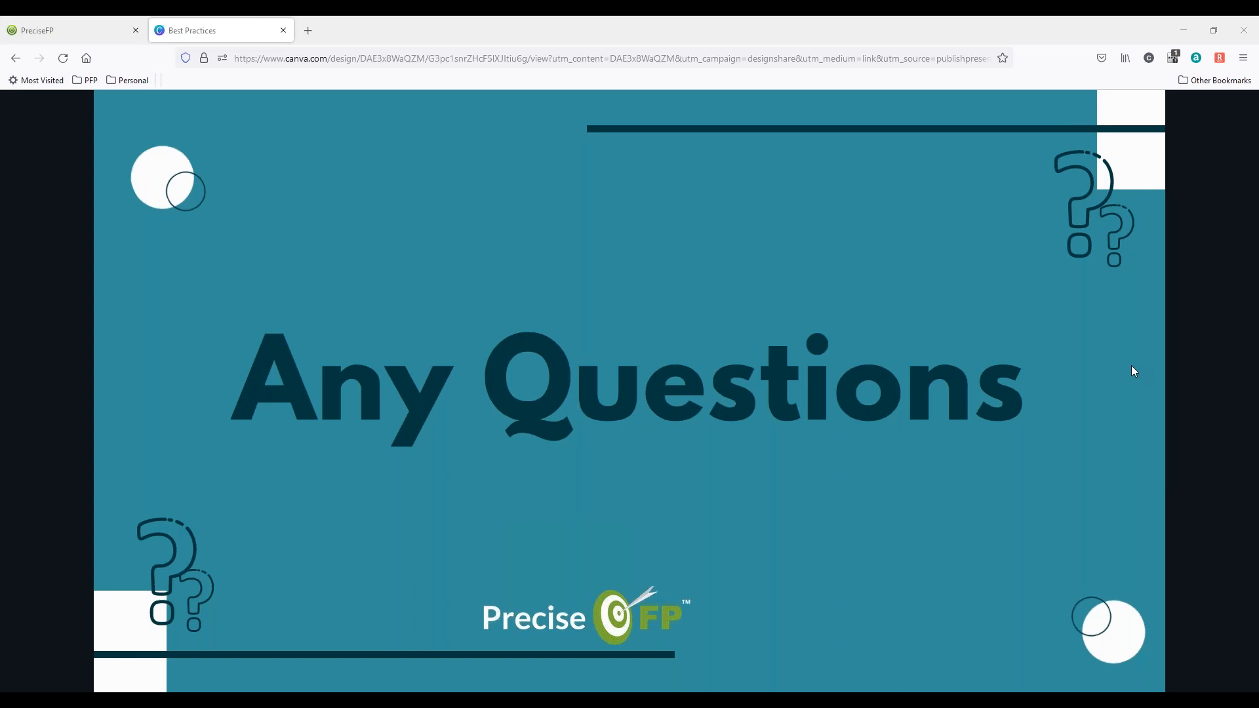